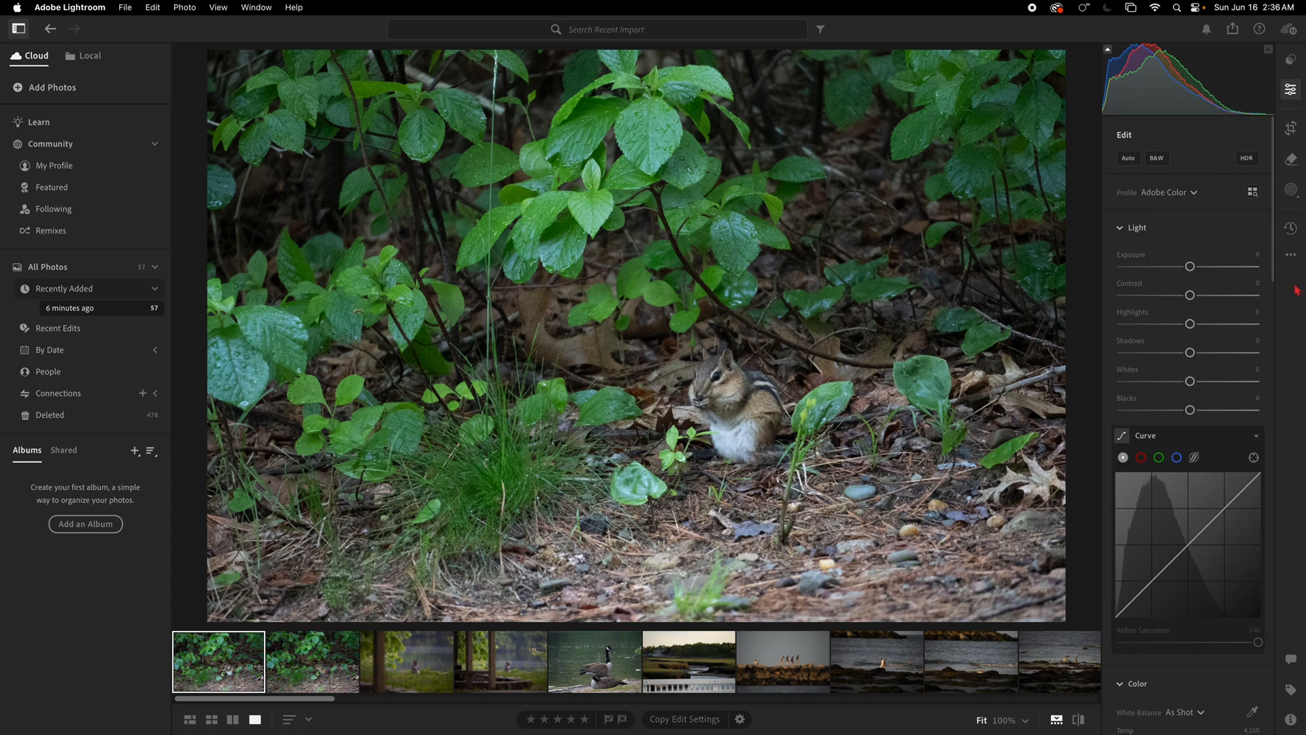
- Check the camera and exposure info of the chipmunk photo
left_click(1291, 720)
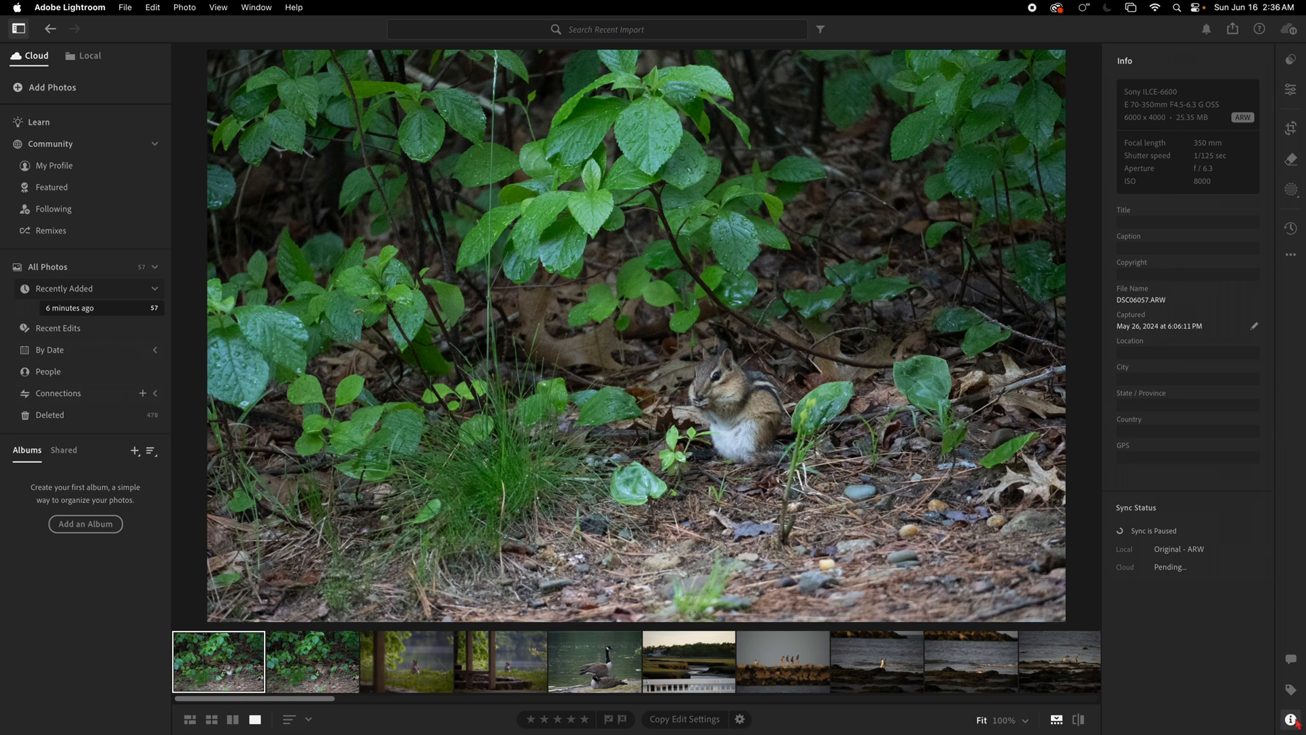
left_click(1292, 720)
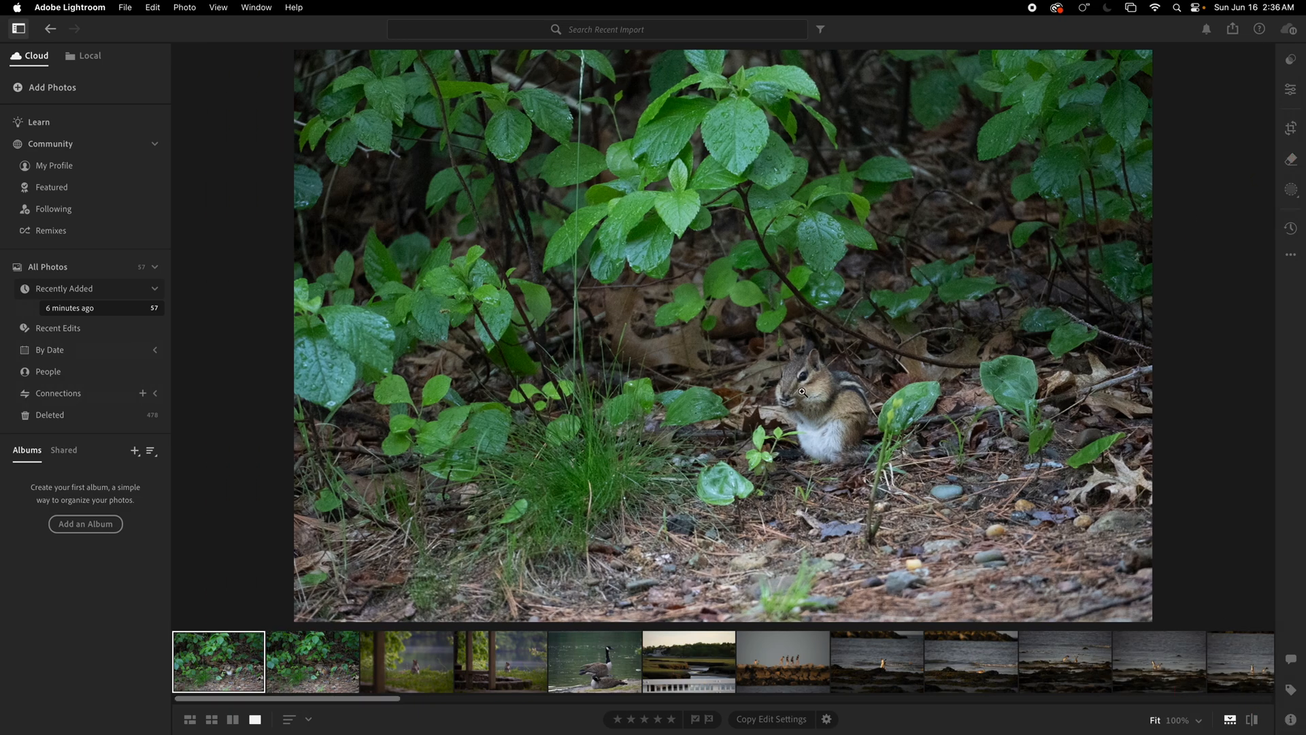
left_click_drag(802, 392, 949, 393)
- Apply automatic edit adjustments to the chipmunk photo and raise its exposure to about +0.34
left_click(1290, 89)
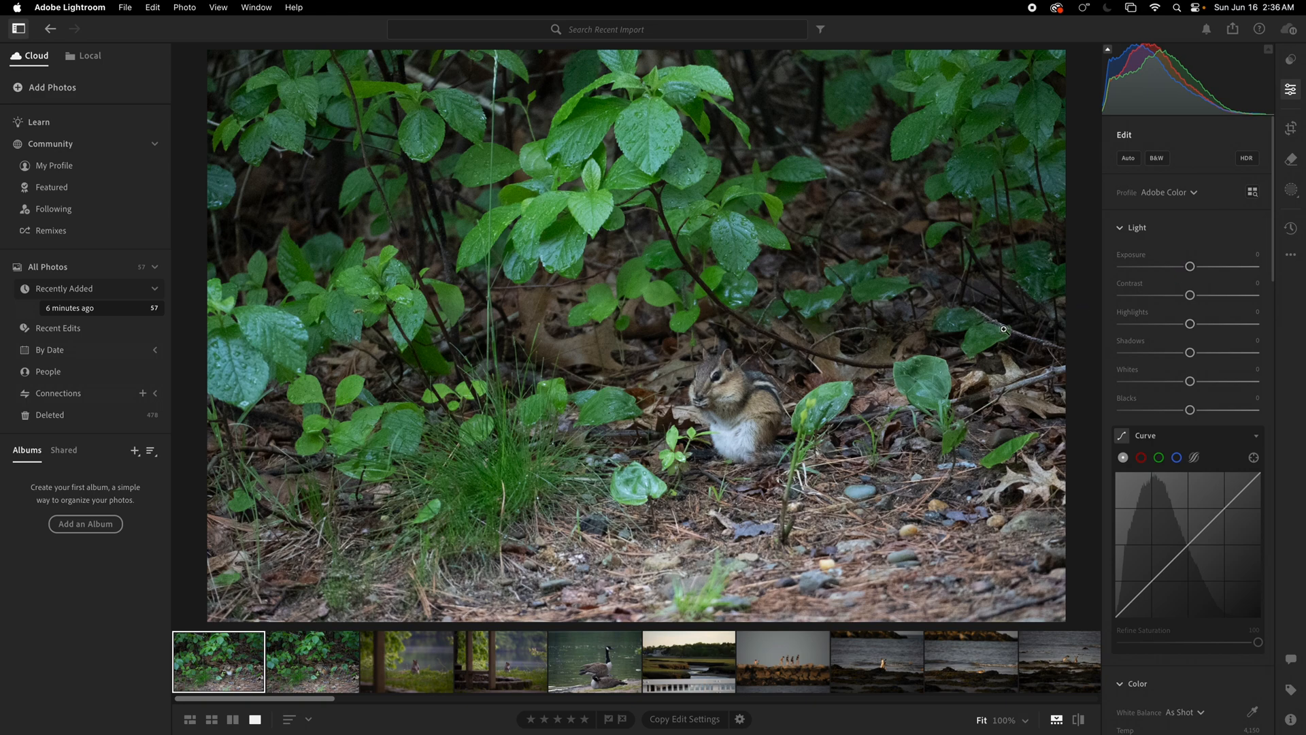
left_click(1129, 161)
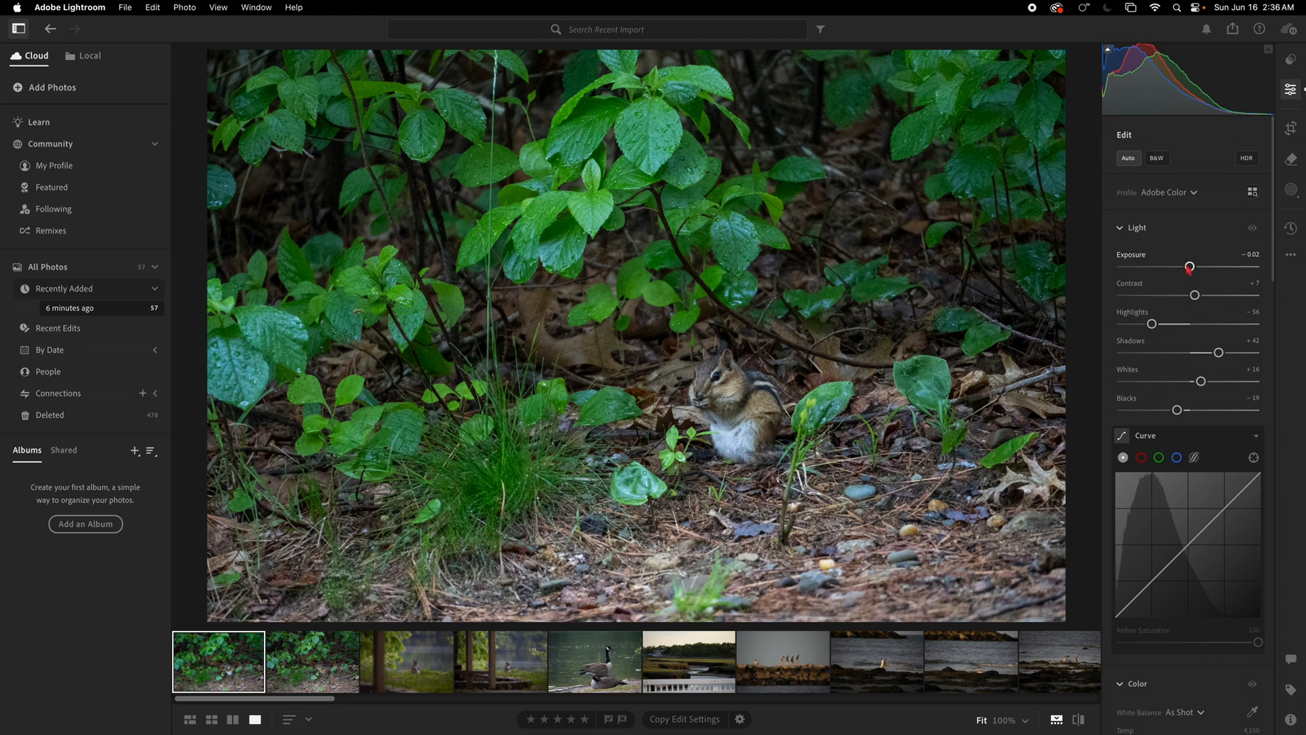
left_click_drag(1189, 268, 1195, 267)
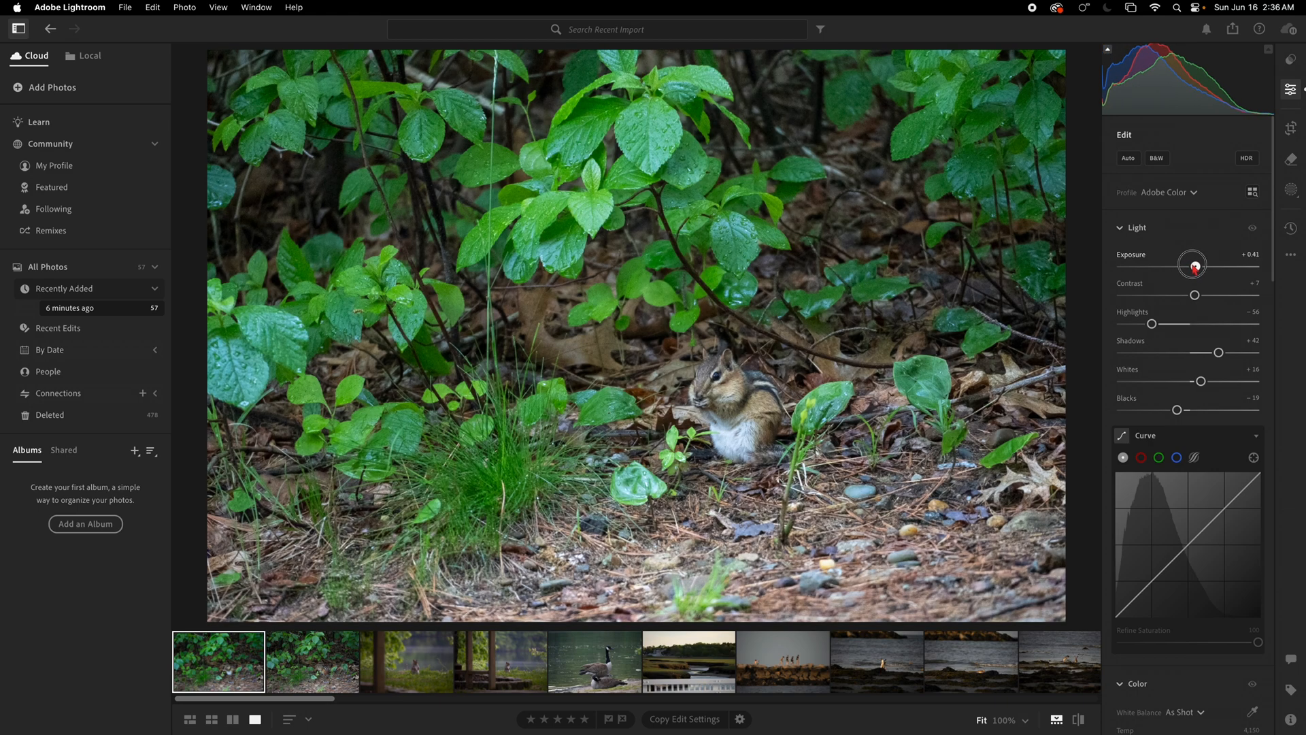
- Look up the photo's original pixel dimensions in its info
left_click(1291, 129)
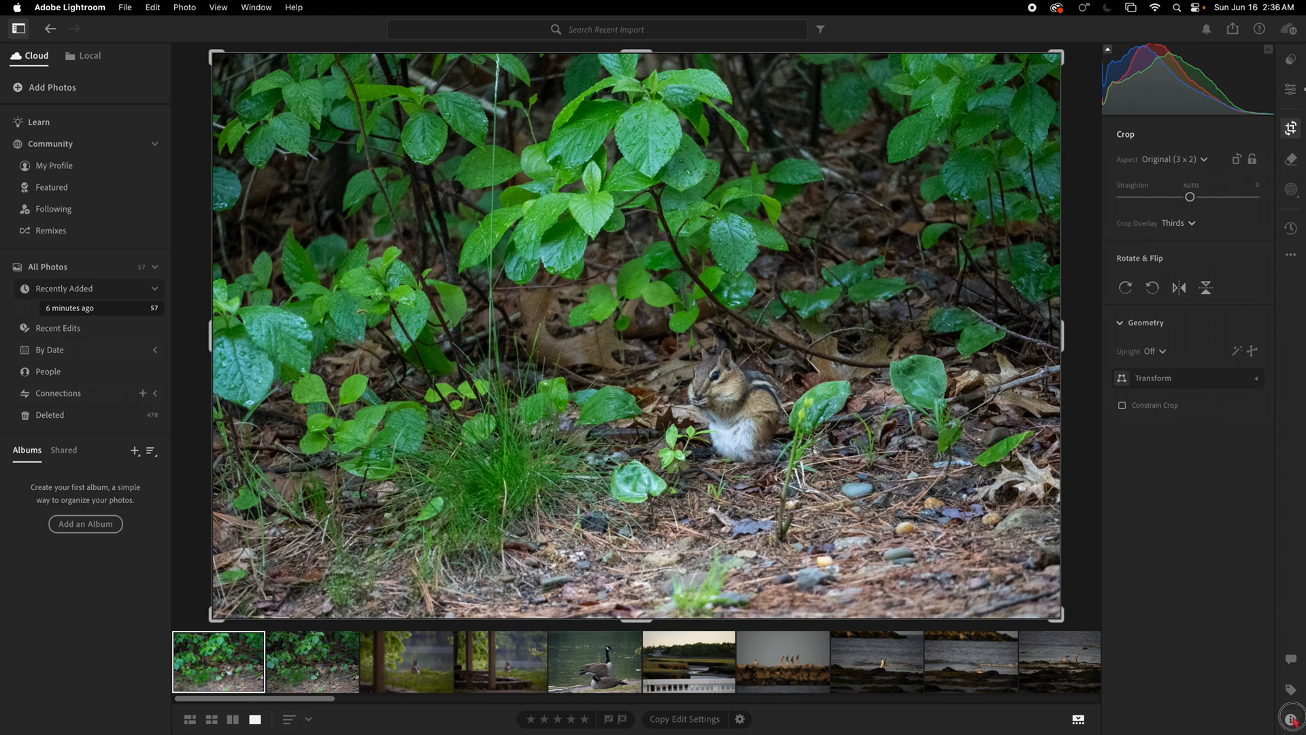
left_click(1290, 719)
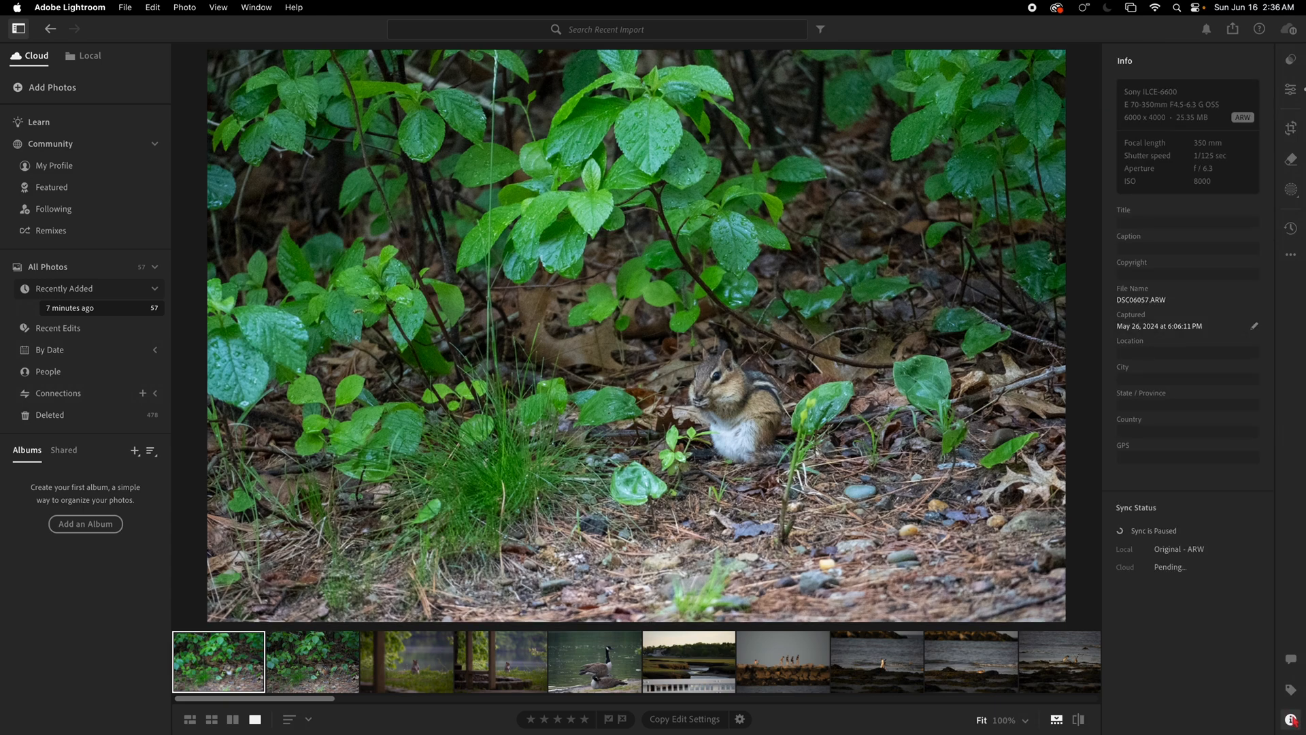
left_click(1291, 719)
- Crop the photo more tightly around the chipmunk, to about 3964 x 2912 pixels, and apply the crop
left_click(1291, 129)
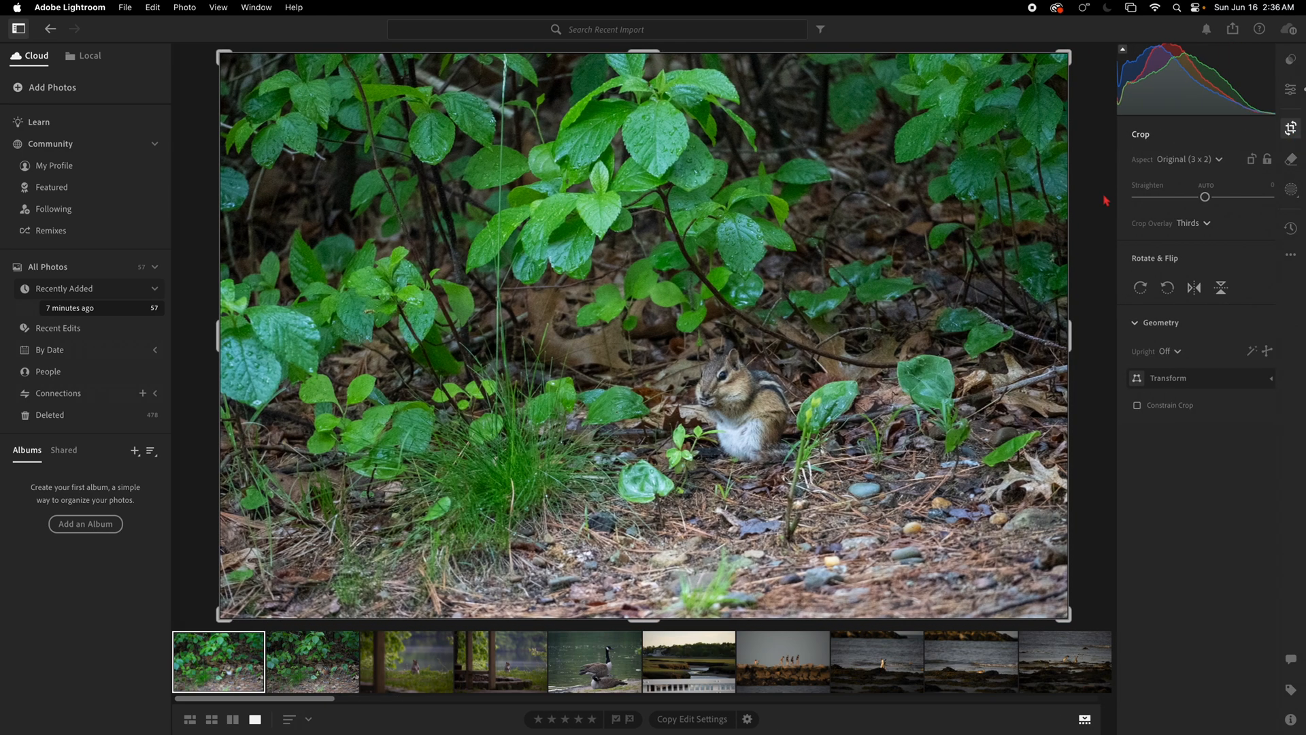
left_click_drag(216, 56, 361, 133)
left_click_drag(547, 257, 628, 272)
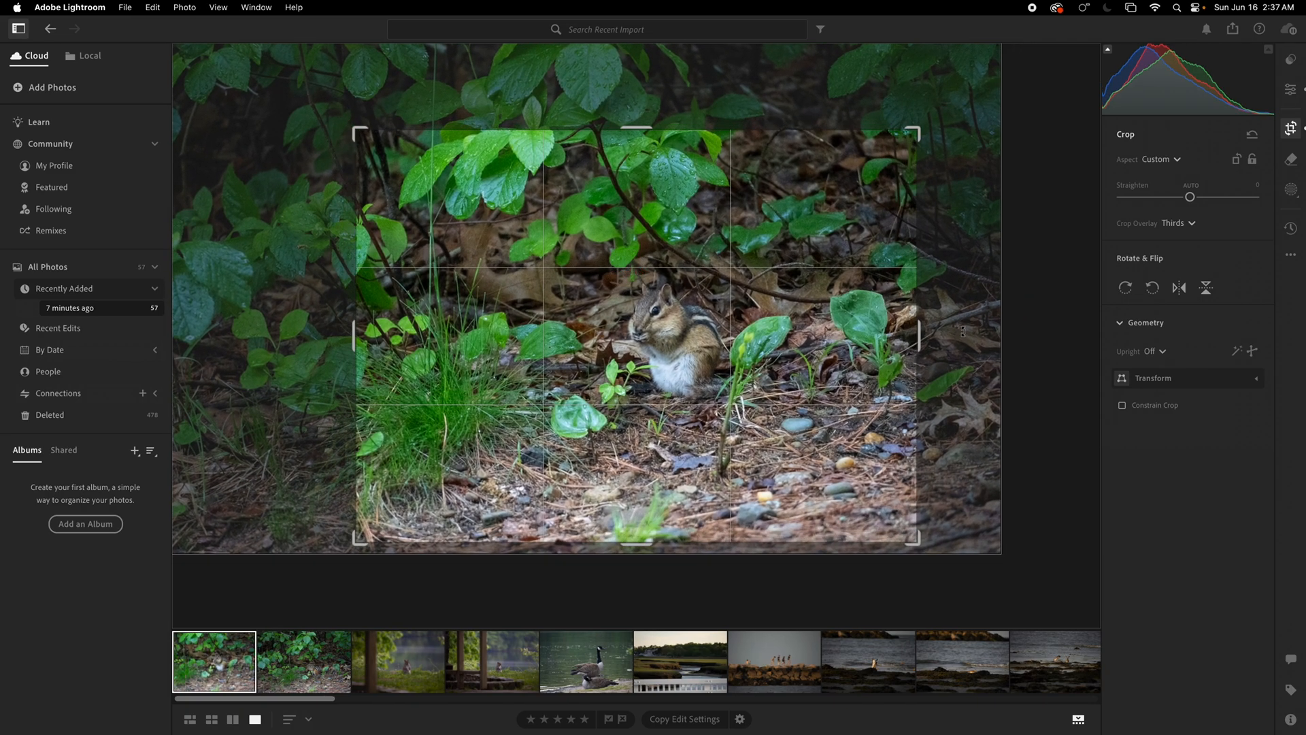
key("Return")
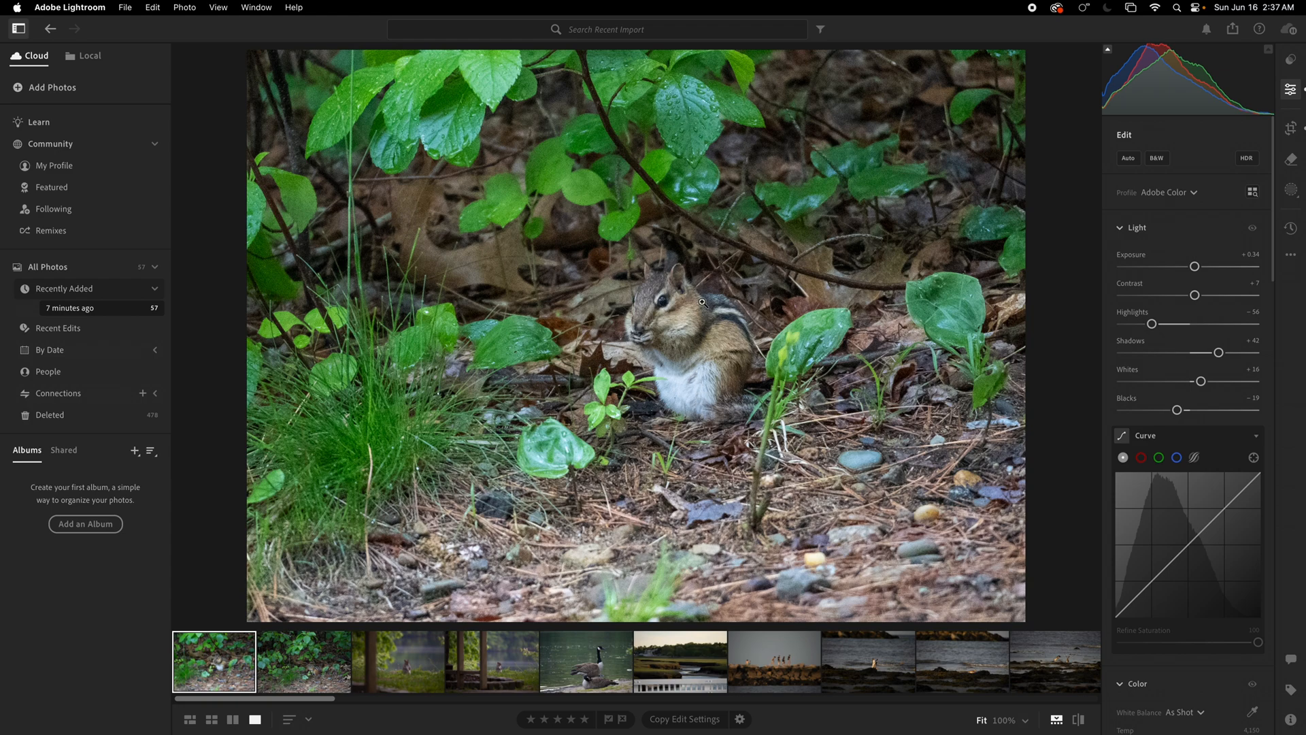
- Raise the photo's exposure to +0.49 and its contrast to +19
left_click(645, 337)
left_click(646, 340)
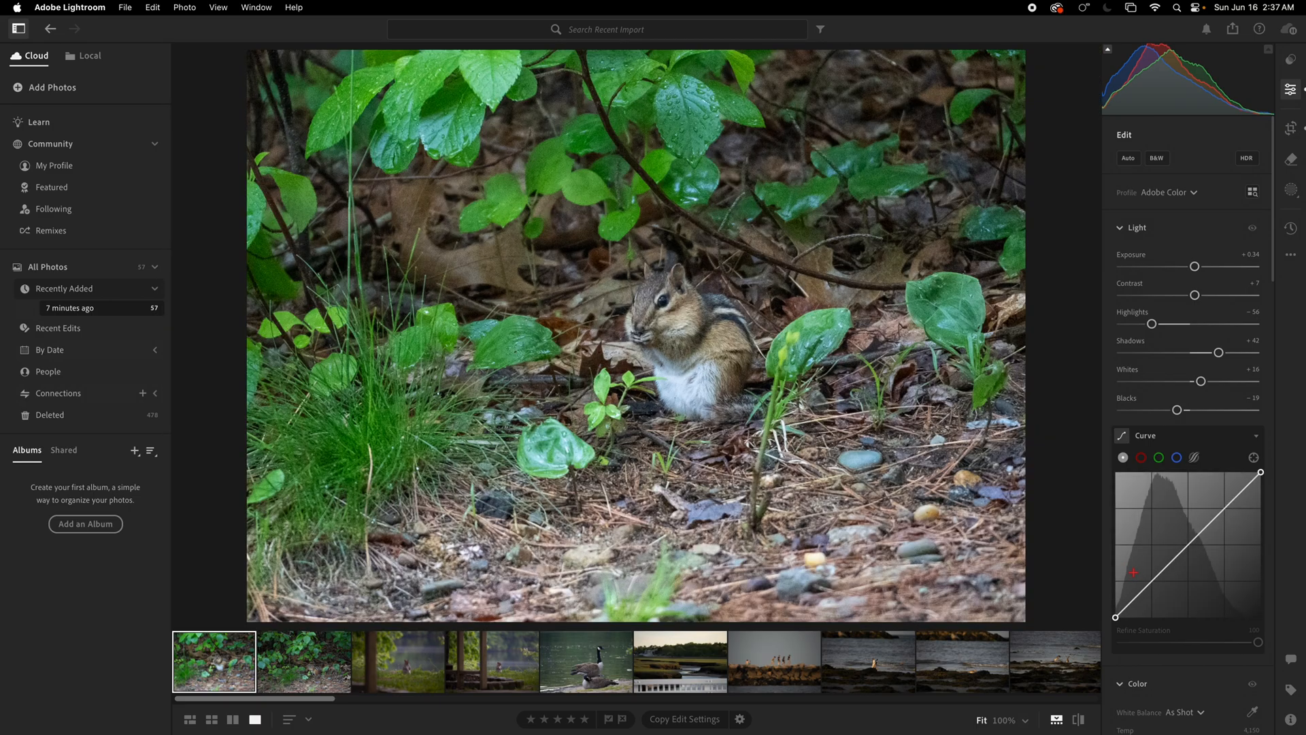
scroll(1151, 579, "down", 4)
scroll(1195, 347, "up", 4)
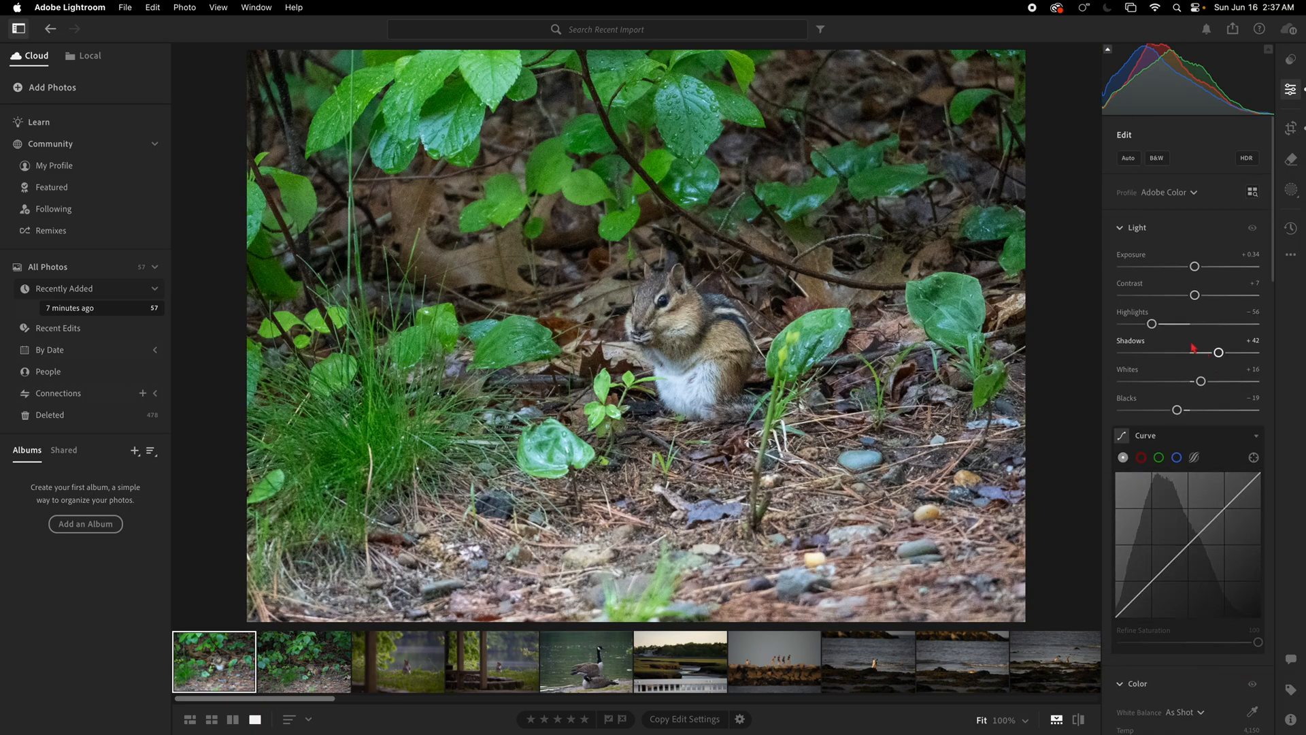
left_click_drag(1198, 295, 1197, 266)
- Preview the Auto and Daylight white balance presets on the photo without applying either
scroll(1232, 373, "down", 6)
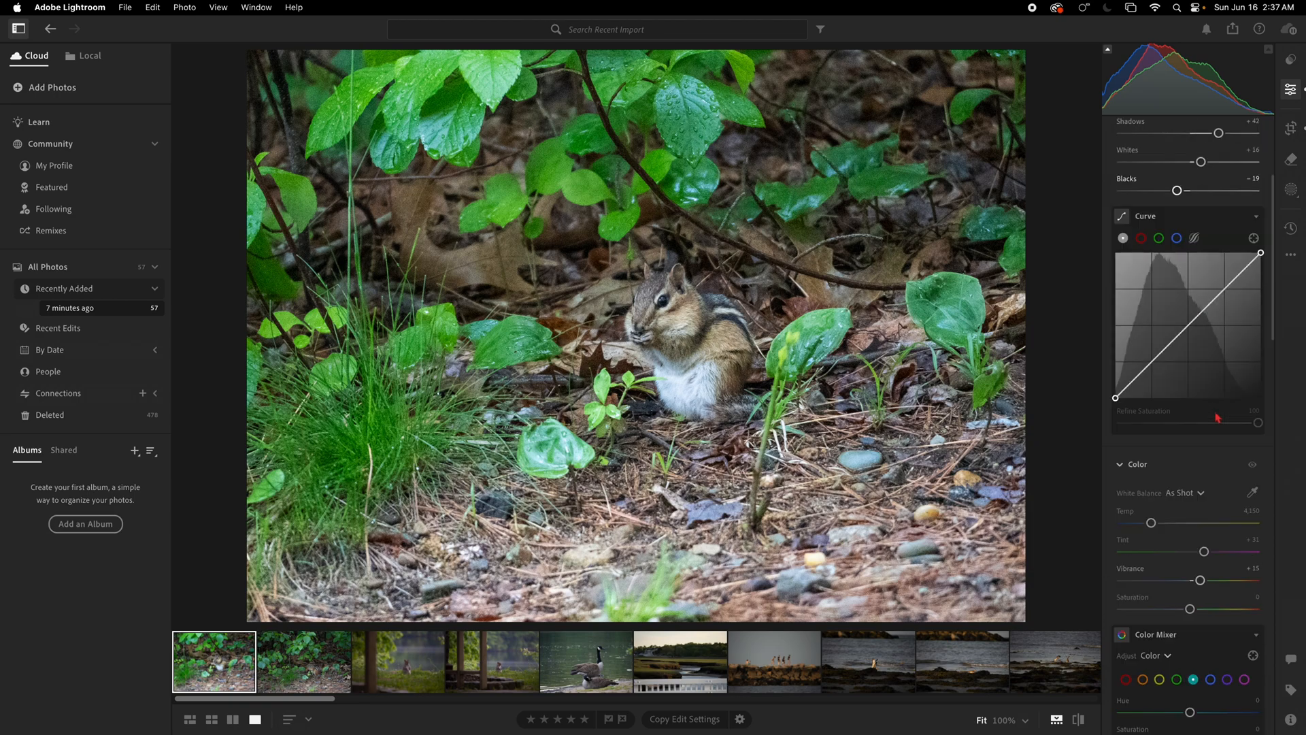
left_click(1187, 281)
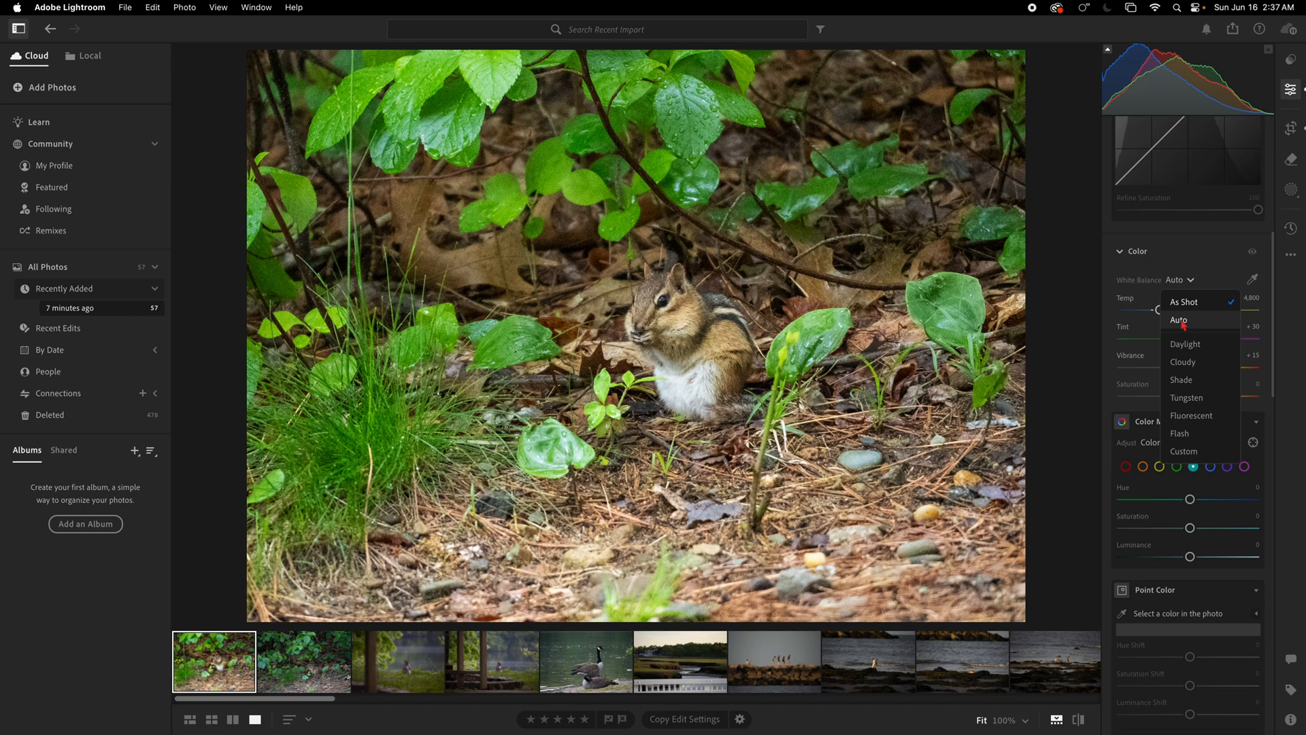
left_click(1298, 619)
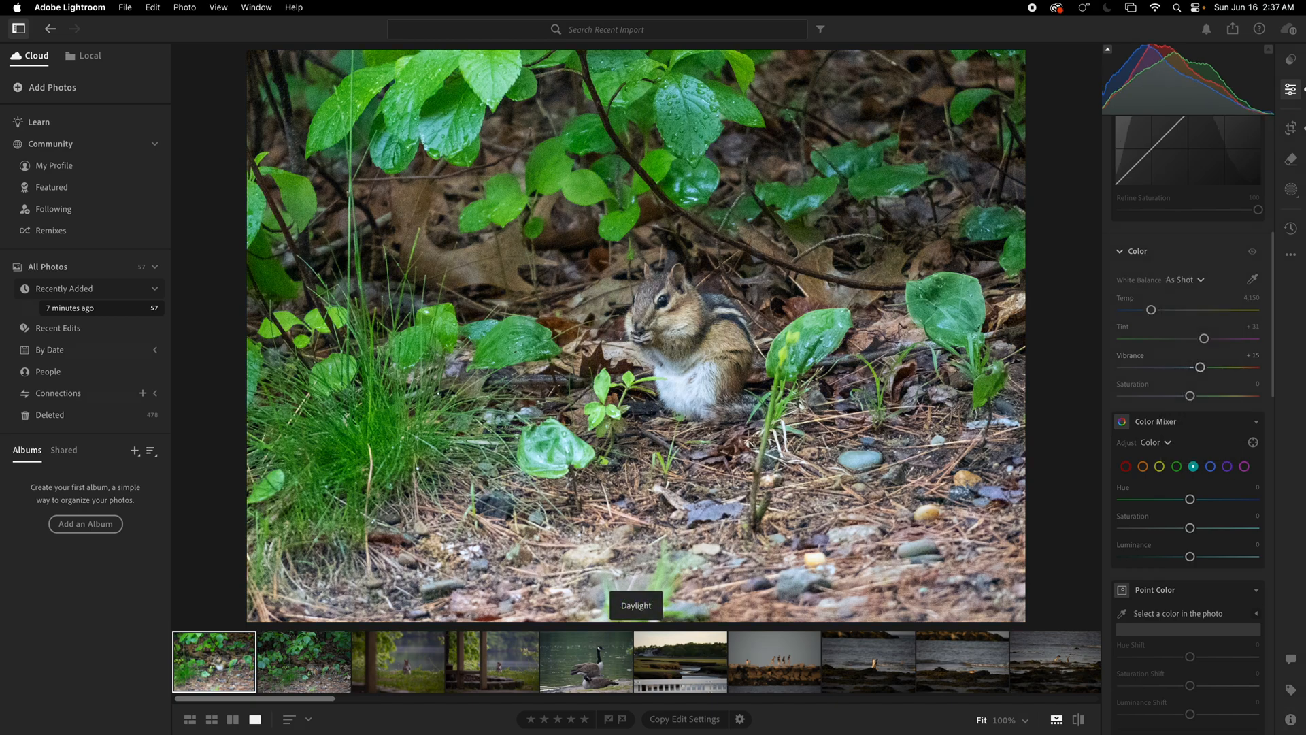
- Check the cropped photo's pixel dimensions in its info
left_click(1290, 719)
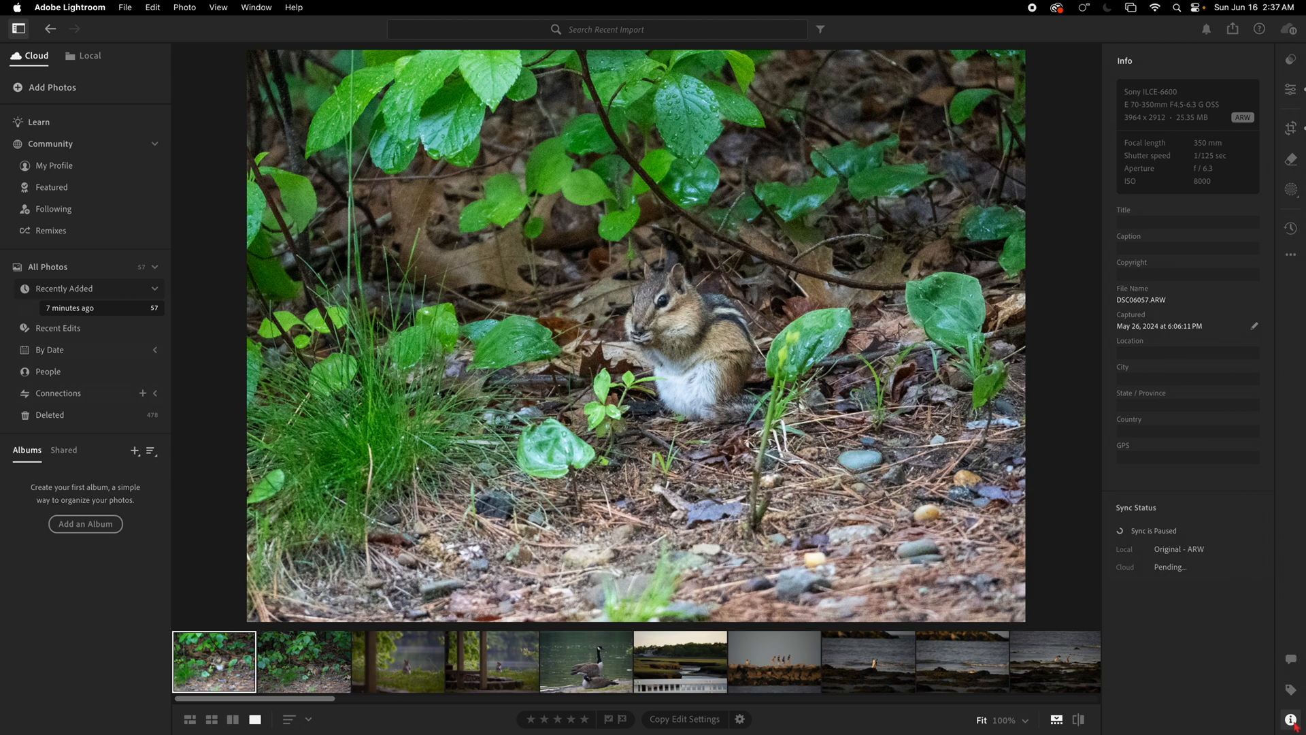
left_click(1291, 719)
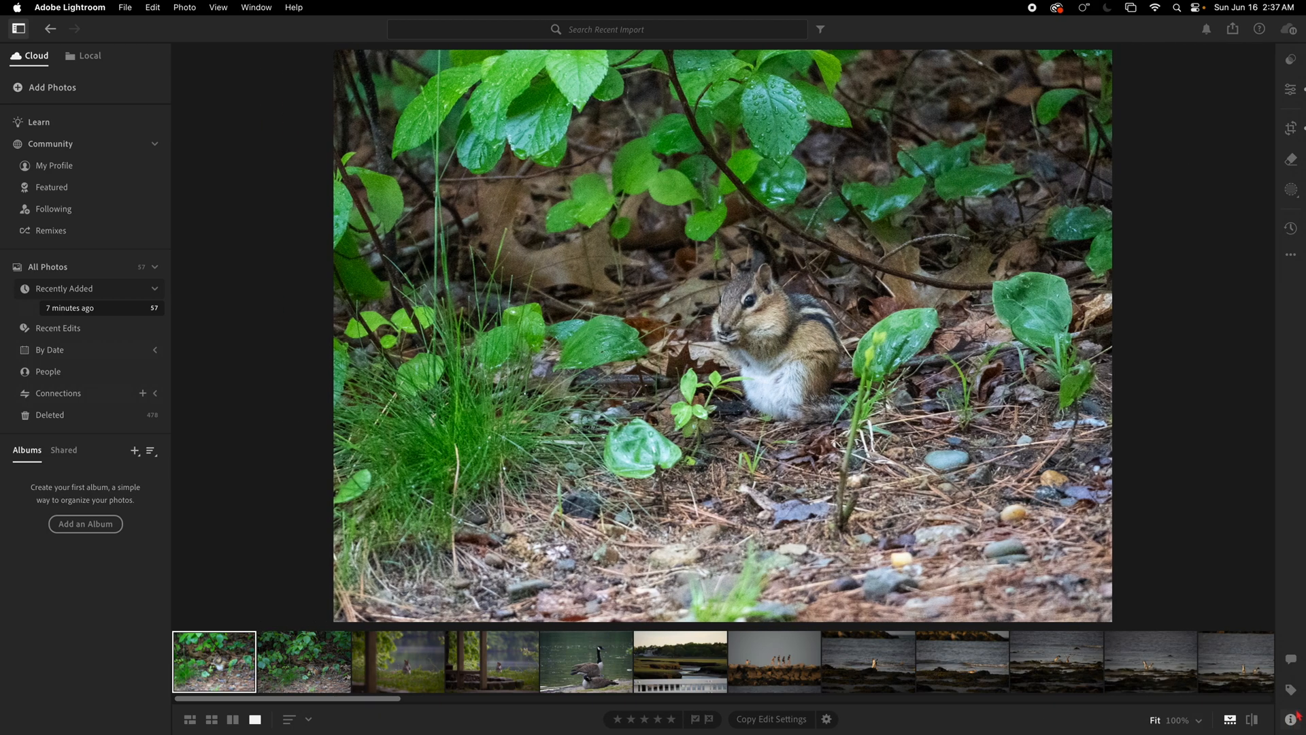
- Review the white balance presets and choose As Shot
left_click(1291, 89)
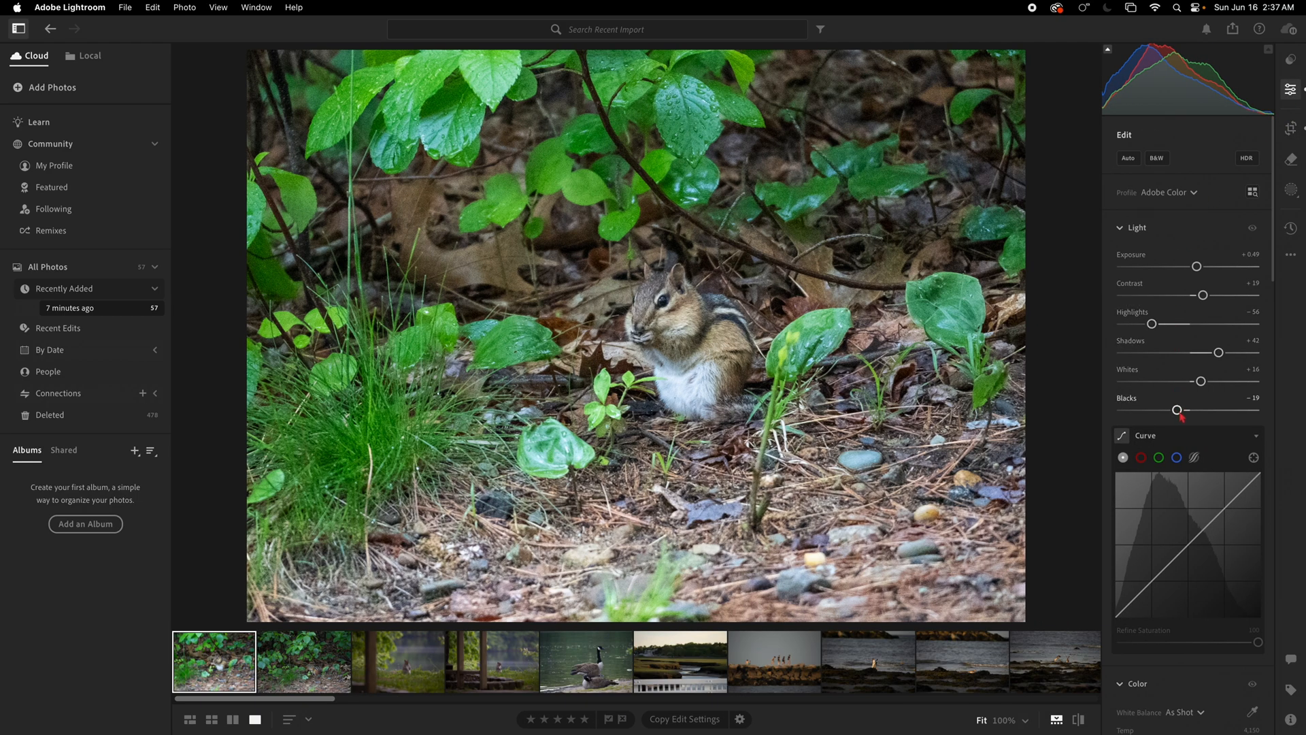
scroll(1168, 446, "down", 2)
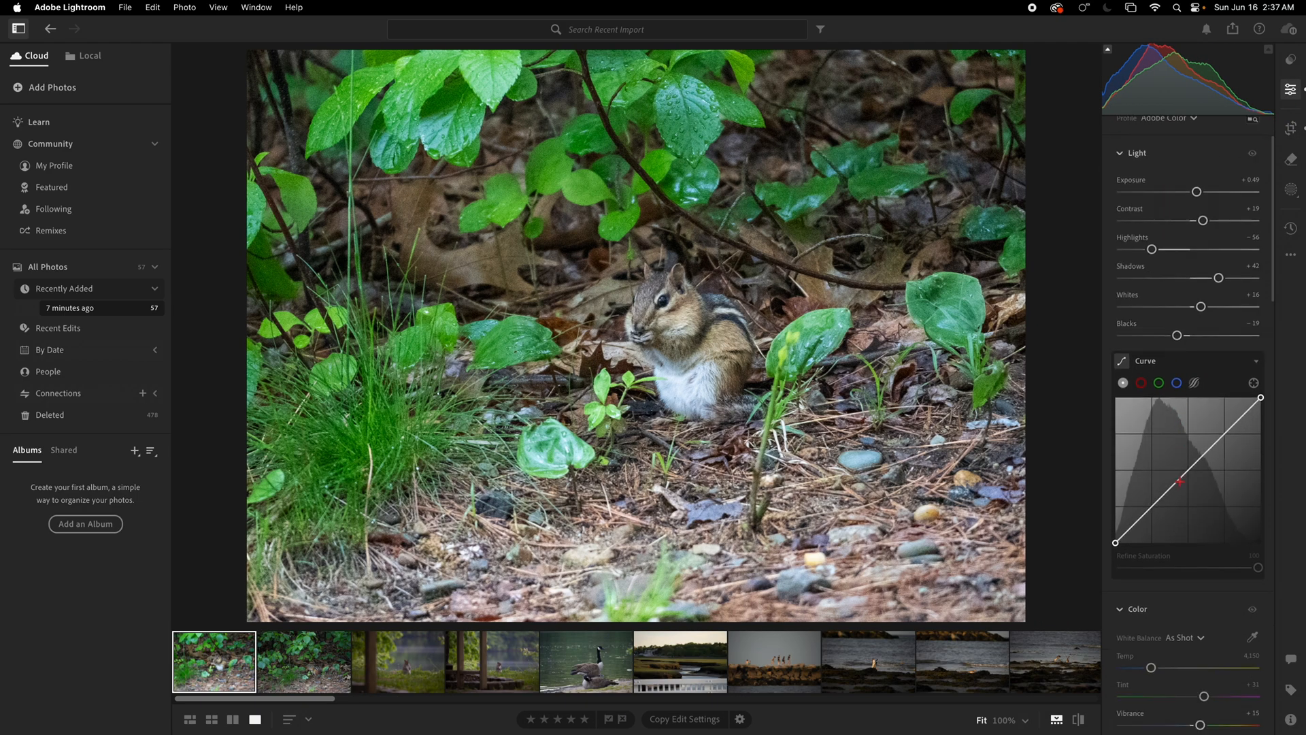
left_click(1196, 631)
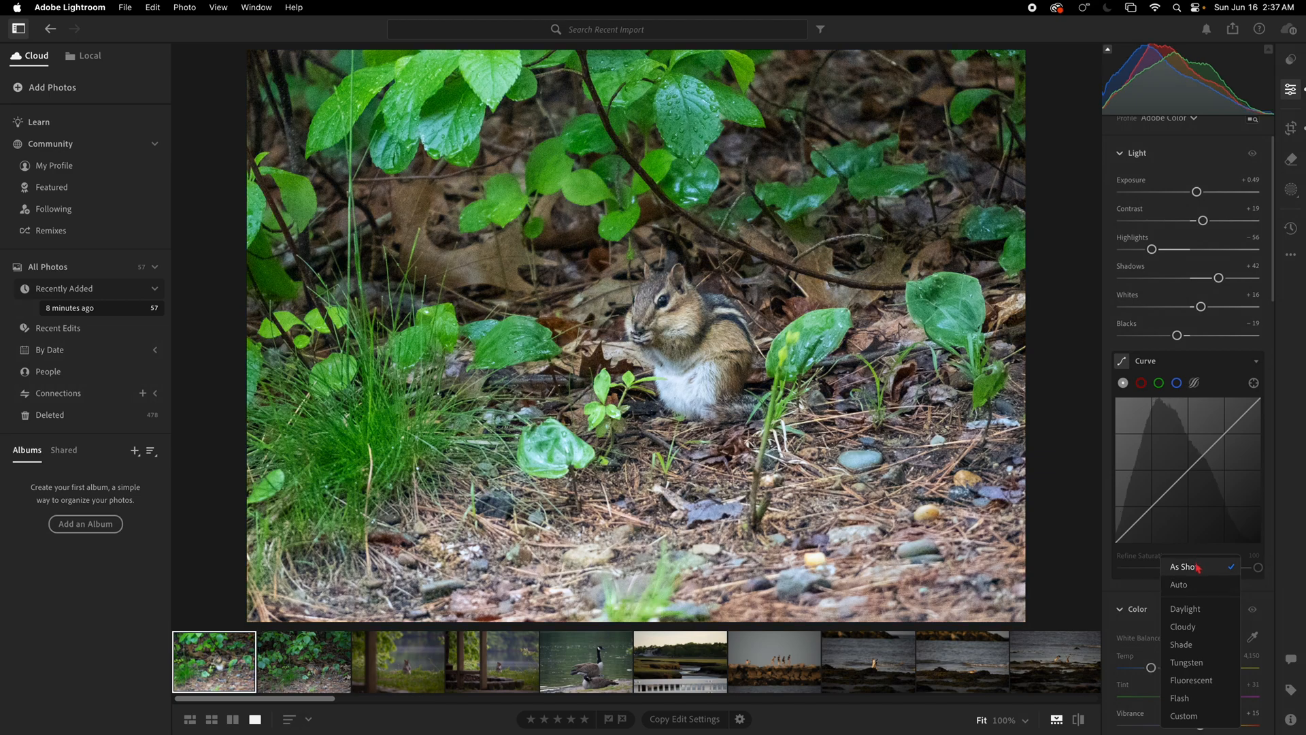
left_click(1196, 566)
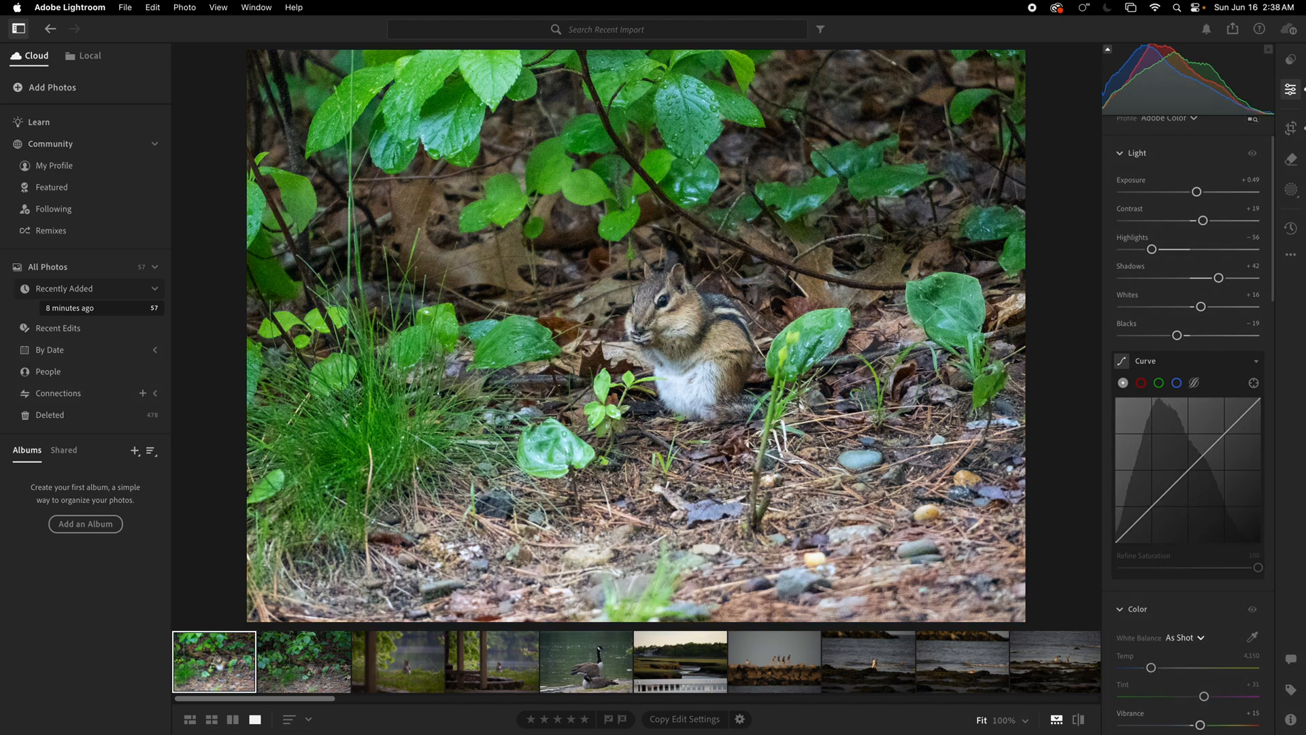
- Set the photo's sharpening to 48
scroll(1181, 636, "down", 4)
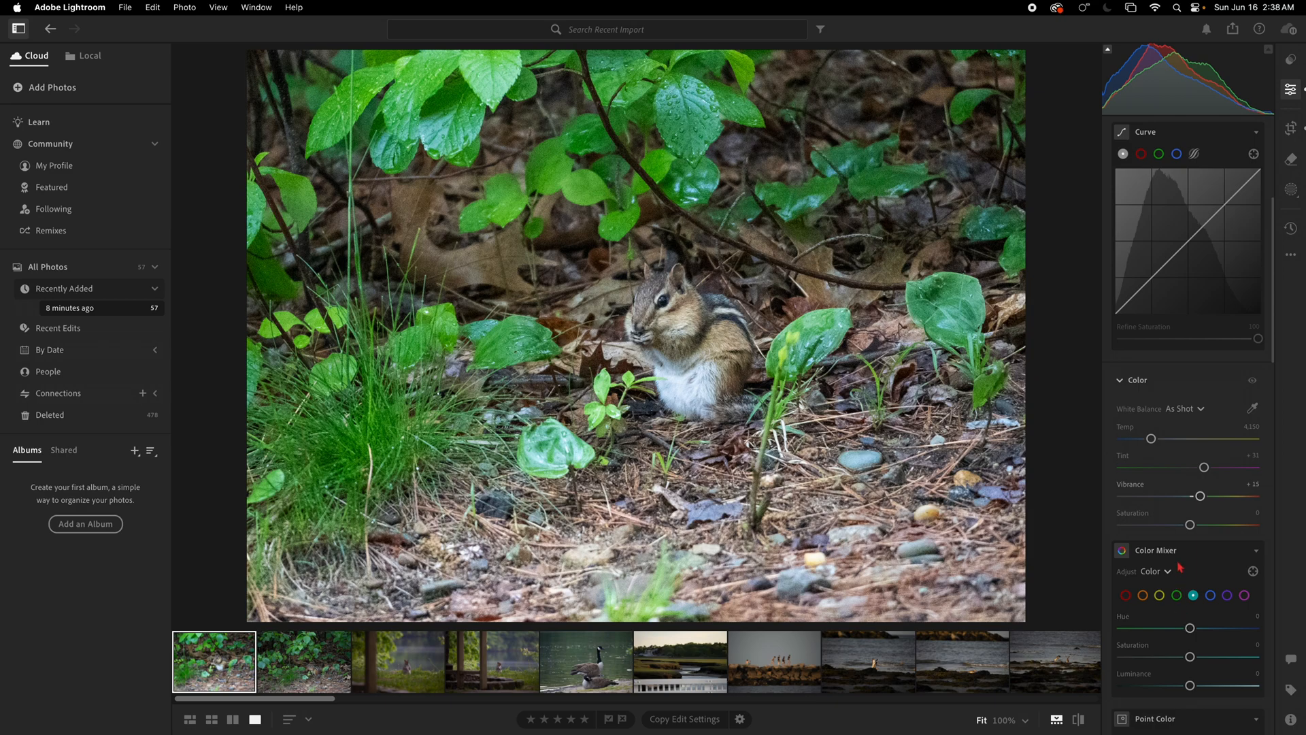
scroll(1183, 559, "down", 6)
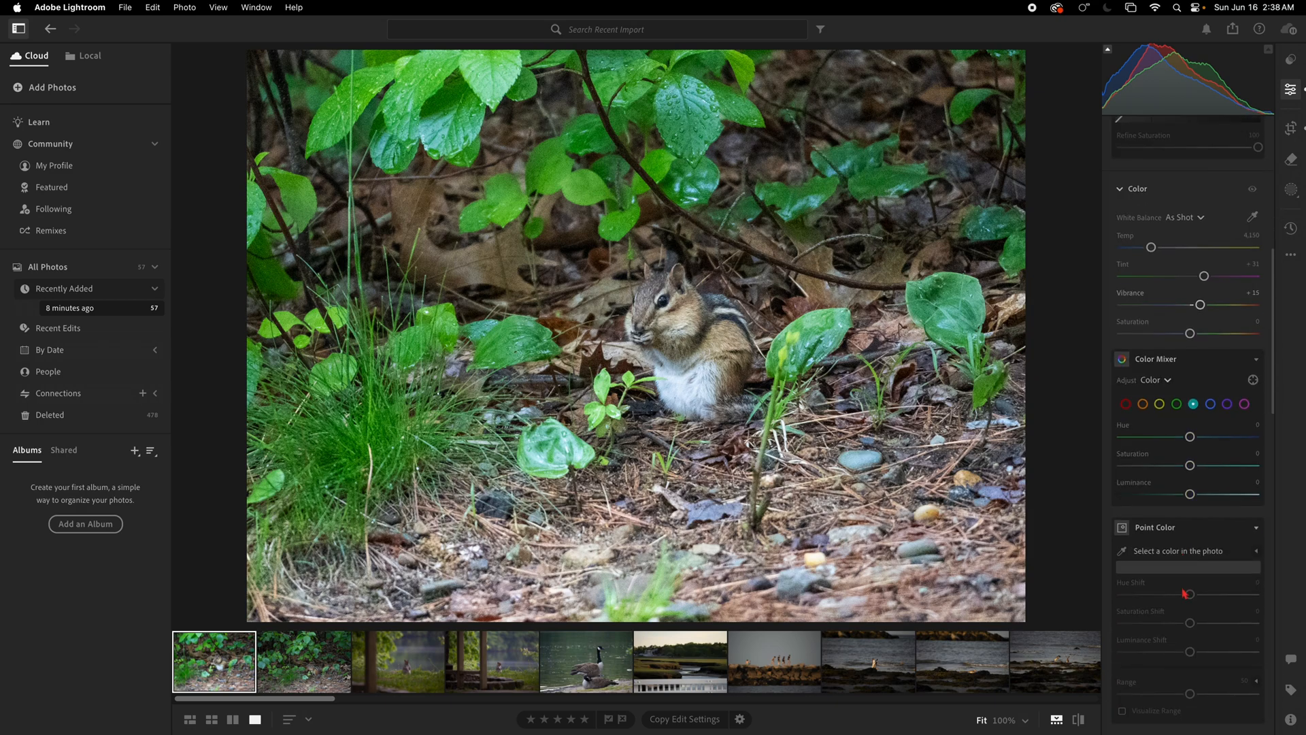
scroll(1183, 591, "down", 6)
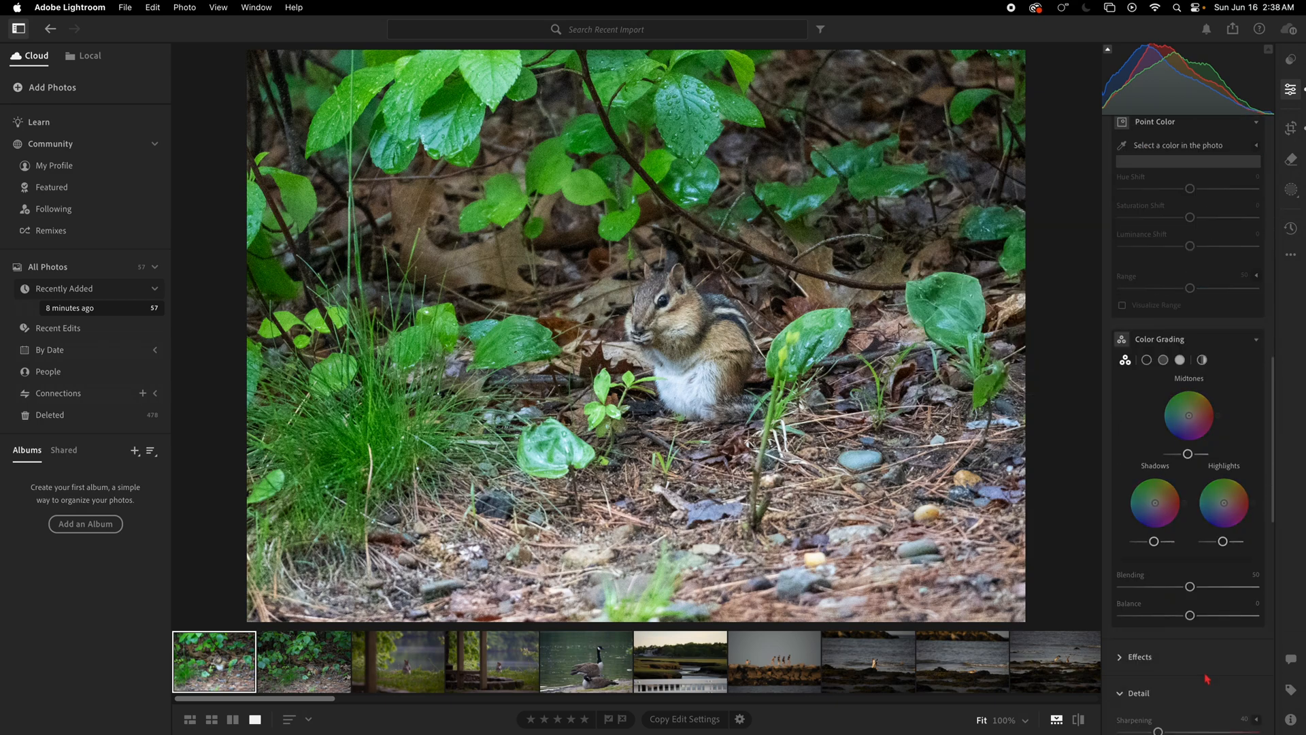
scroll(1168, 634, "down", 2)
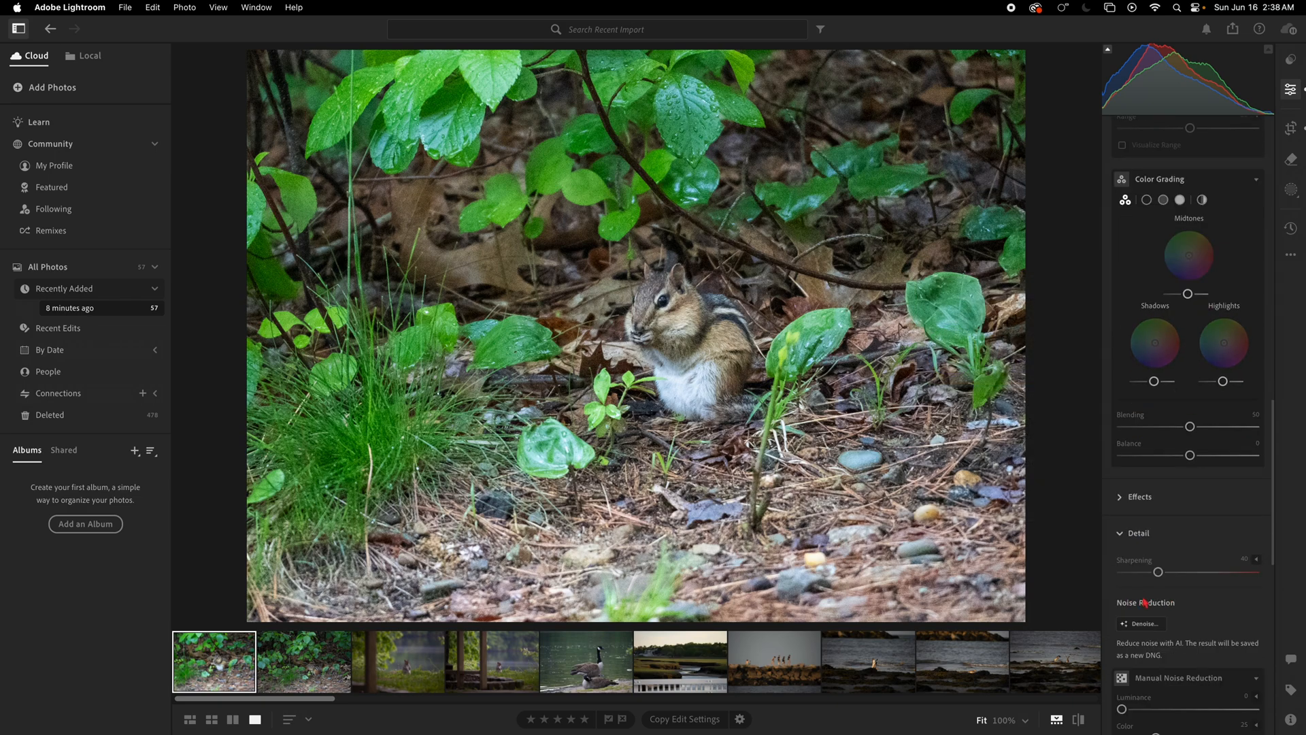
left_click_drag(1158, 573, 1166, 573)
- Run AI Denoise on the photo with an amount of 35 and Create stack enabled
scroll(1164, 573, "down", 1)
left_click(1148, 599)
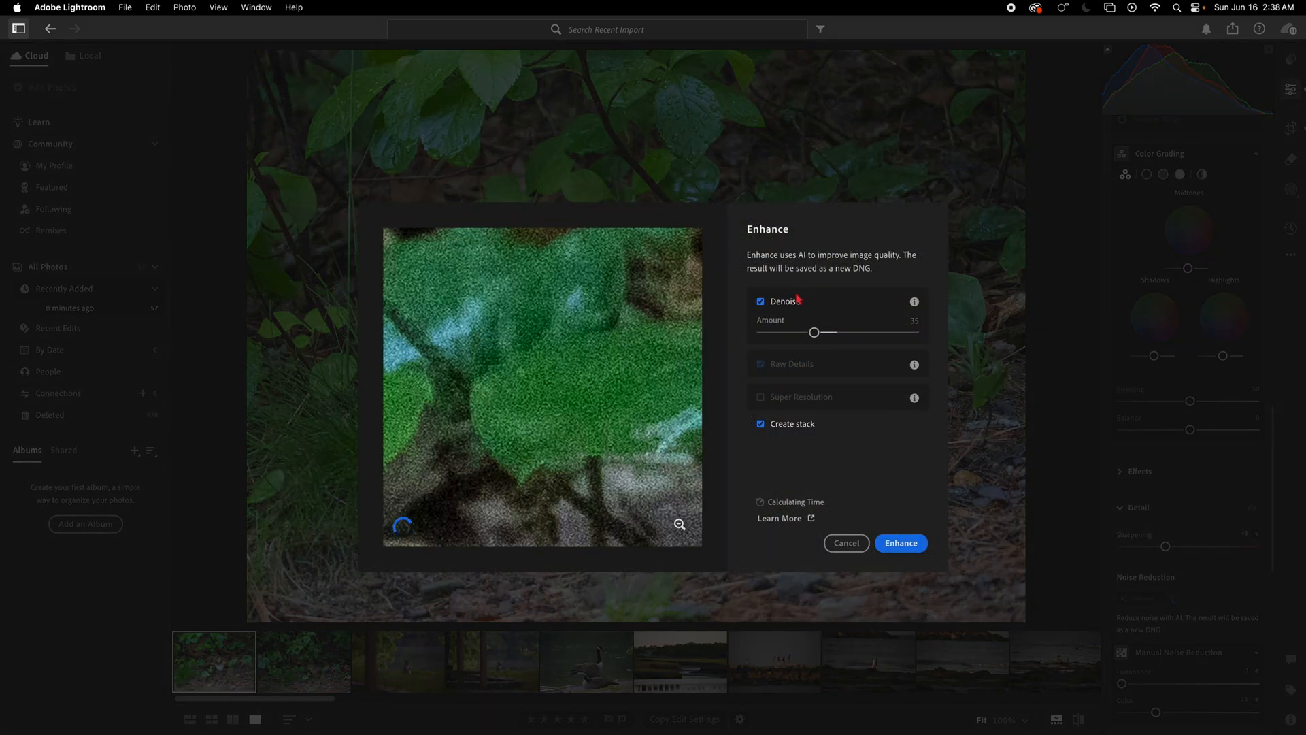
left_click(903, 544)
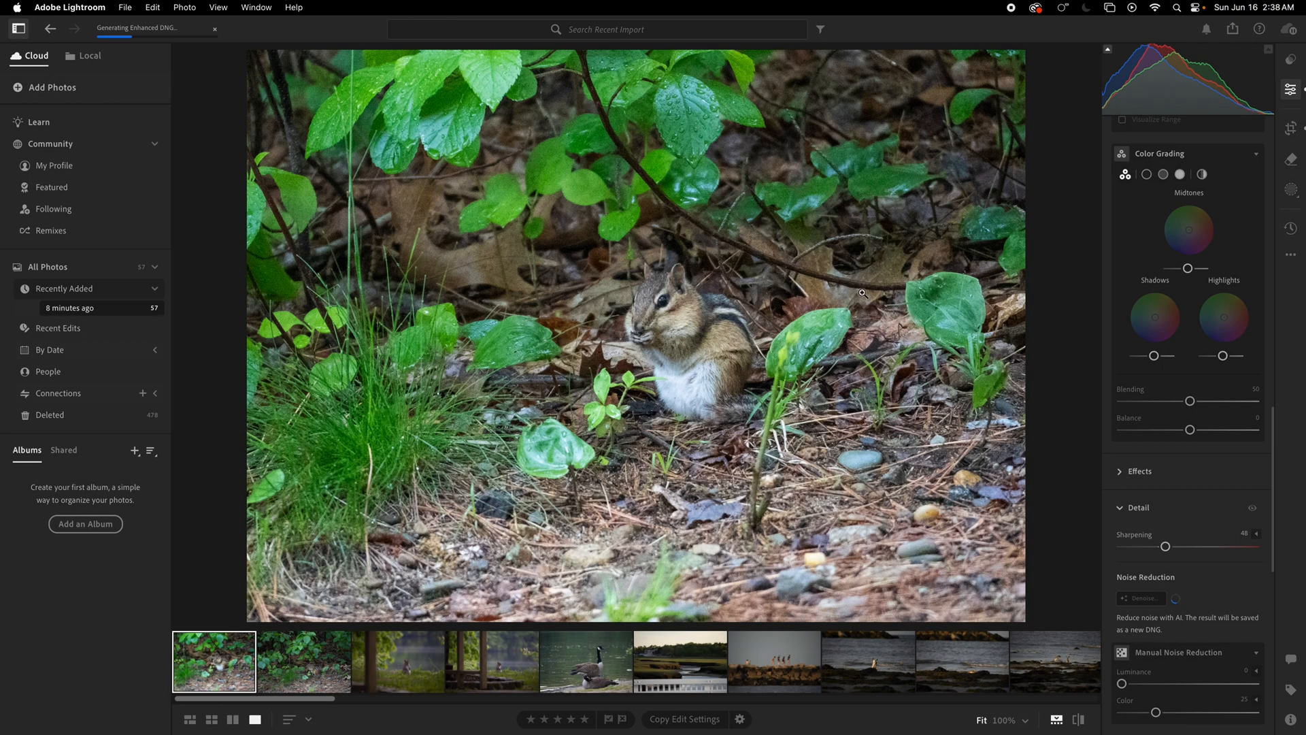
- Review the Optics and Lens Blur settings
scroll(1122, 540, "down", 5)
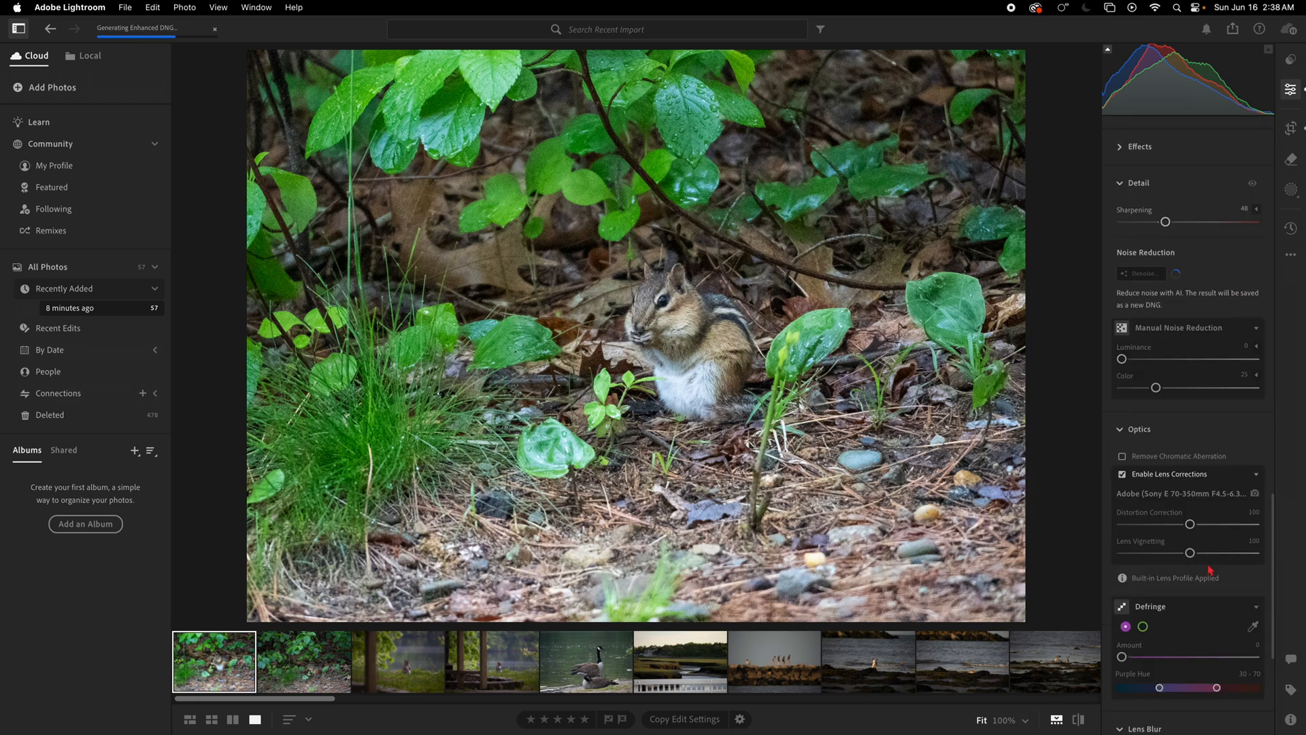
scroll(1209, 568, "down", 1)
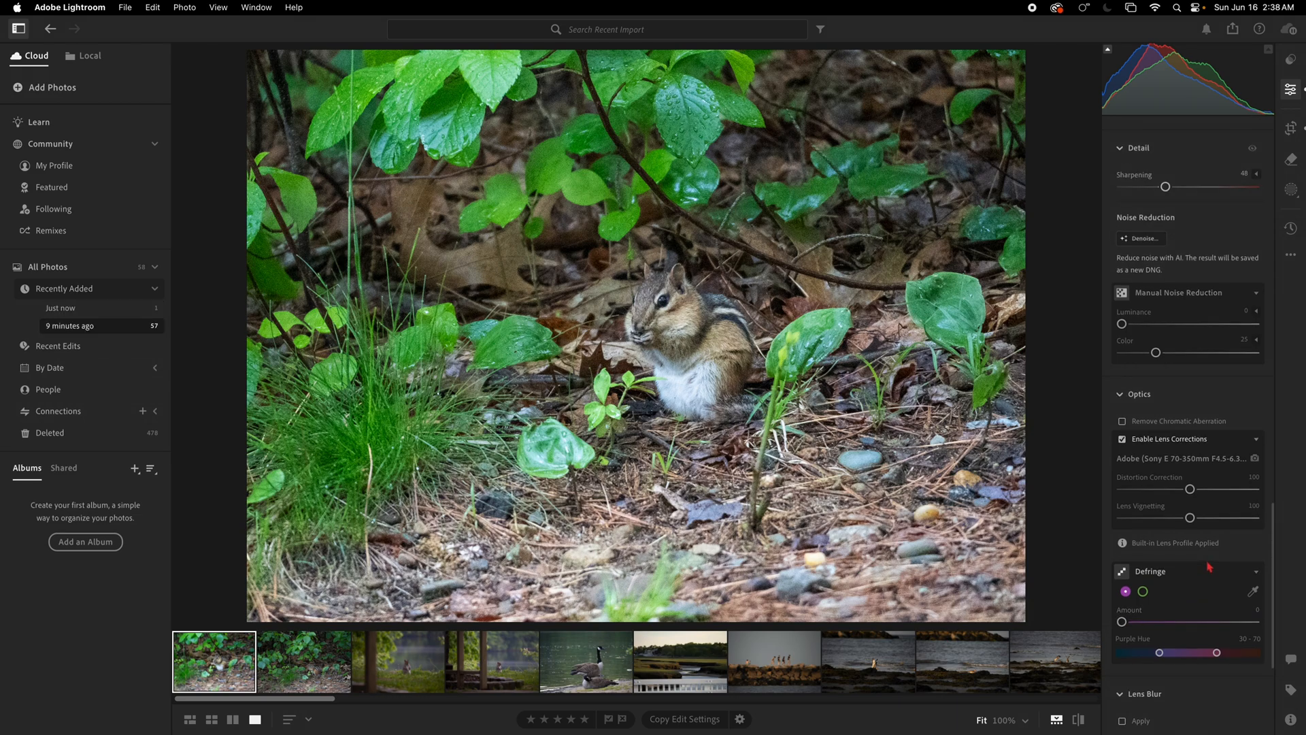
scroll(1209, 567, "down", 5)
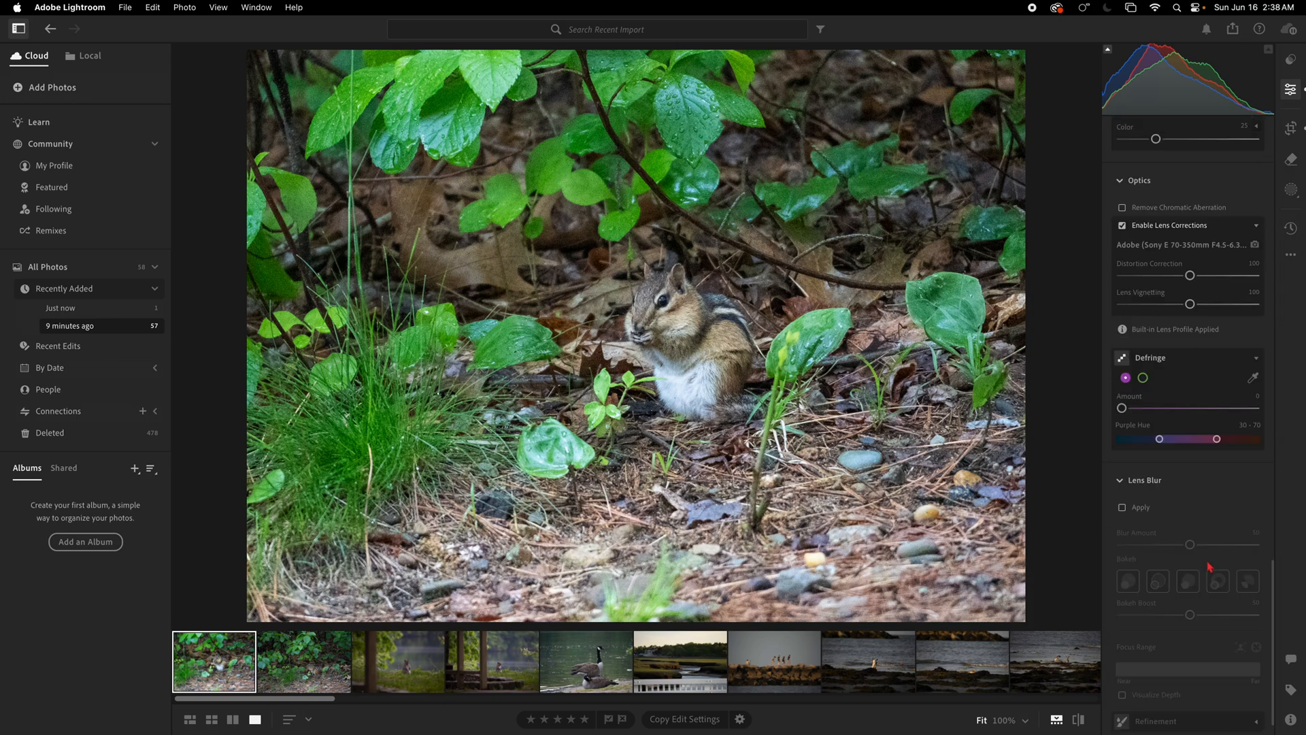
- Sample the green of the leaves above the chipmunk with Point Color and set its saturation shift to +13
scroll(1209, 568, "up", 10)
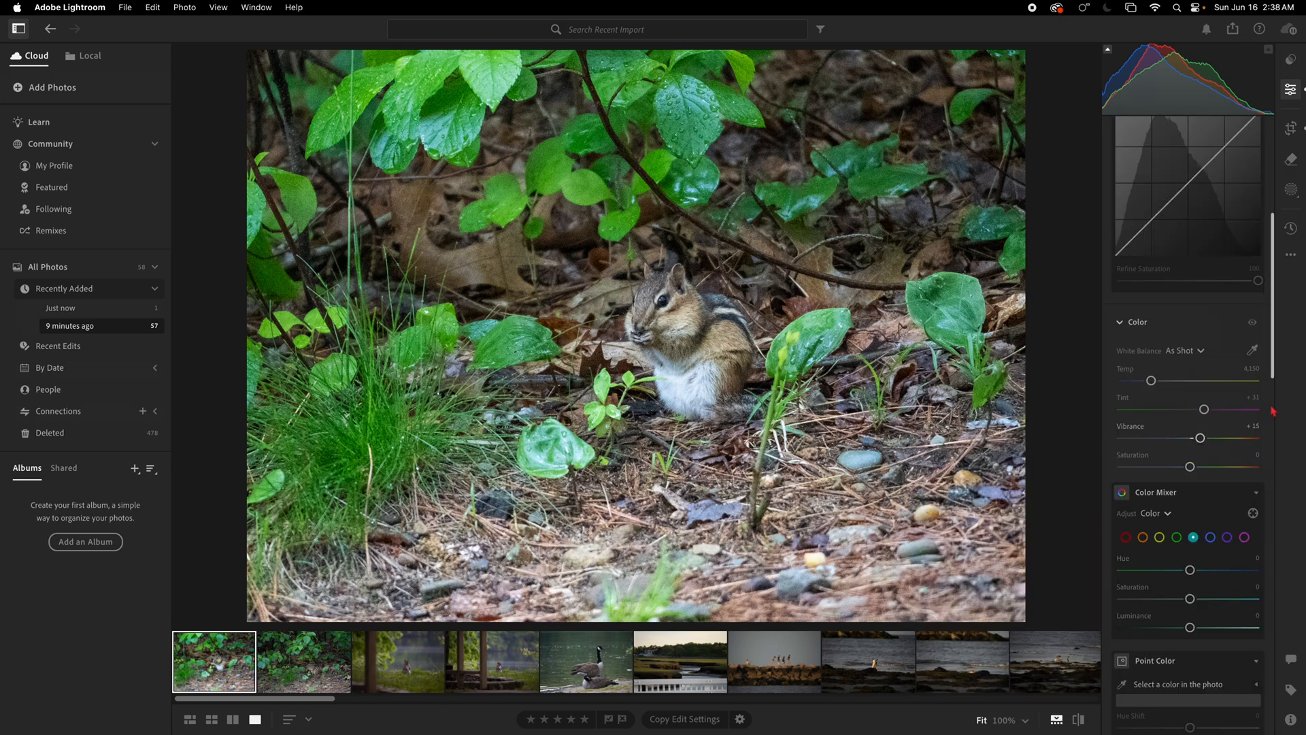
scroll(1206, 414, "up", 6)
scroll(1204, 475, "down", 3)
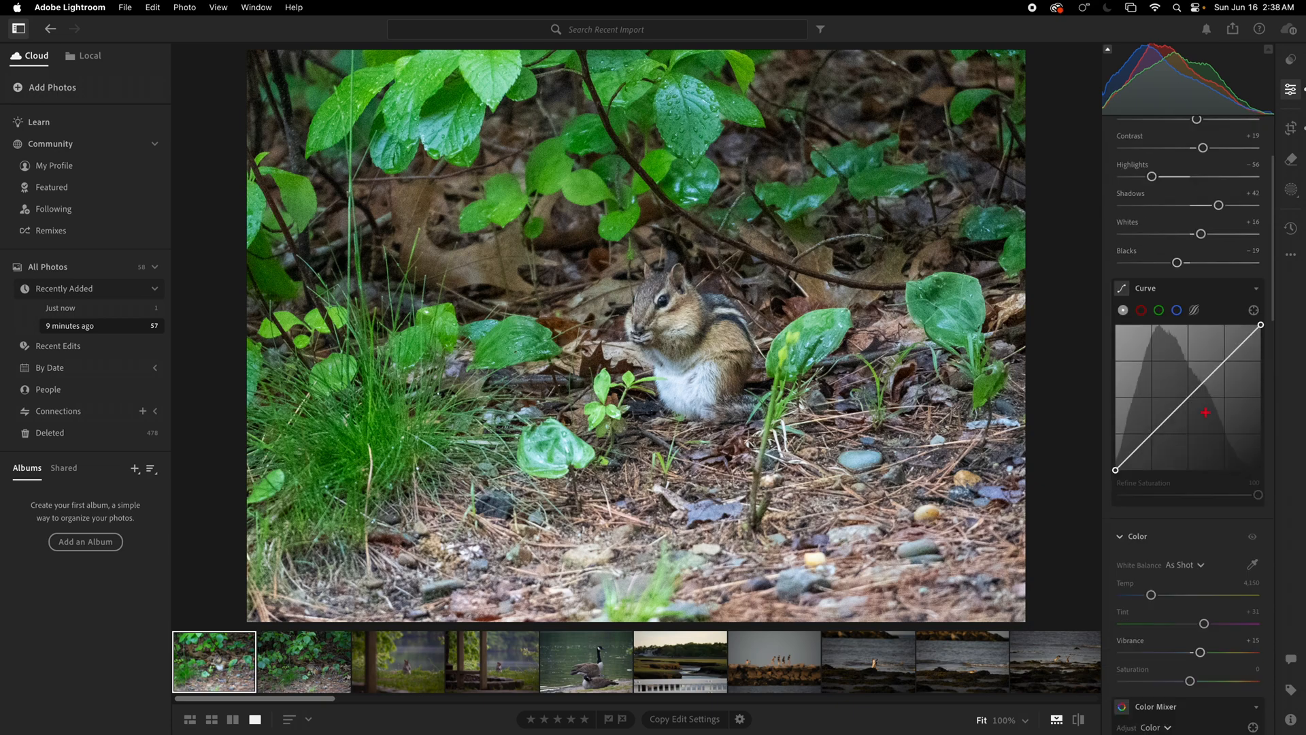
scroll(1204, 475, "down", 3)
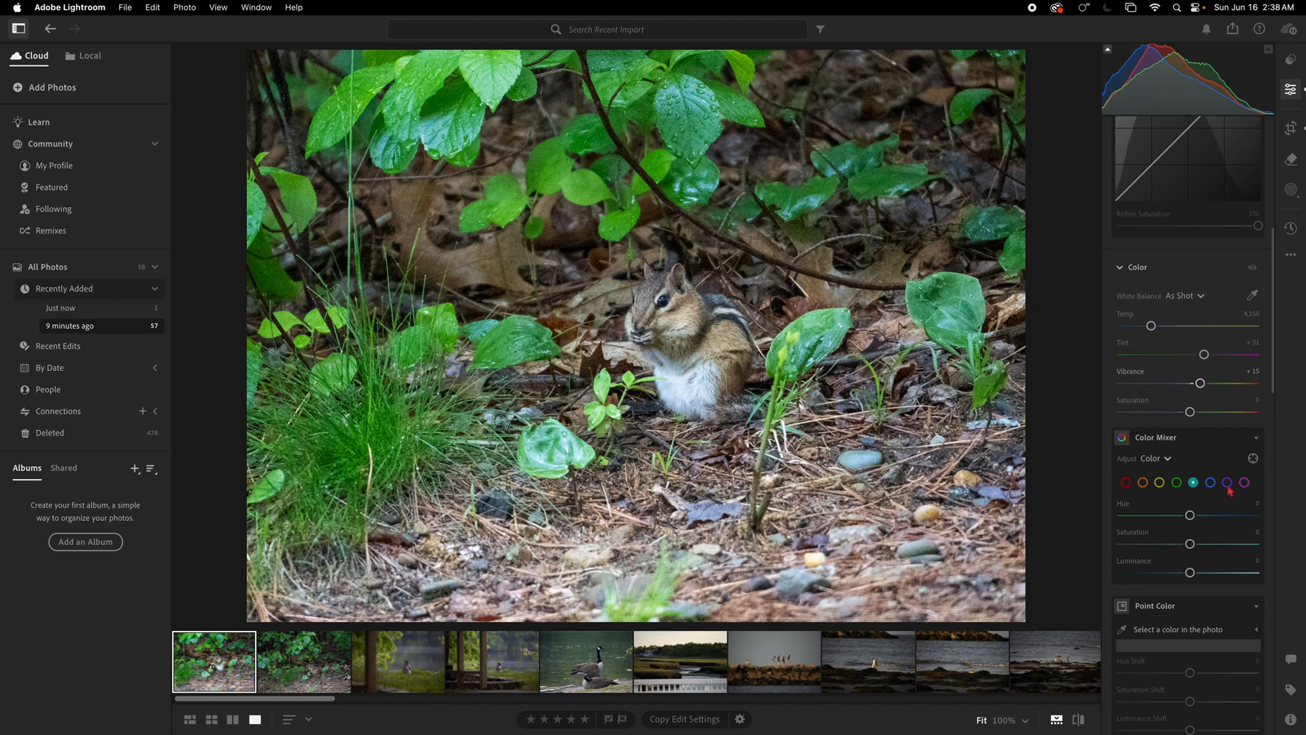
scroll(1217, 510, "down", 4)
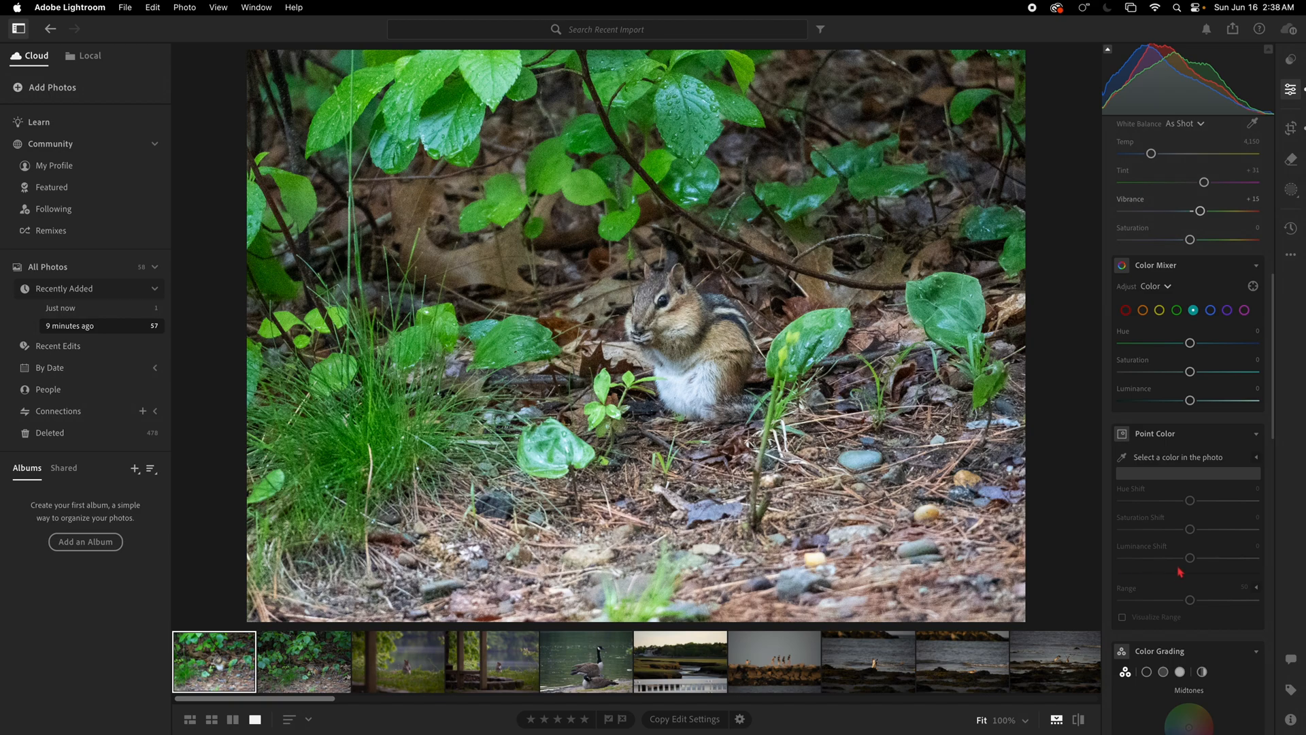
left_click(1122, 457)
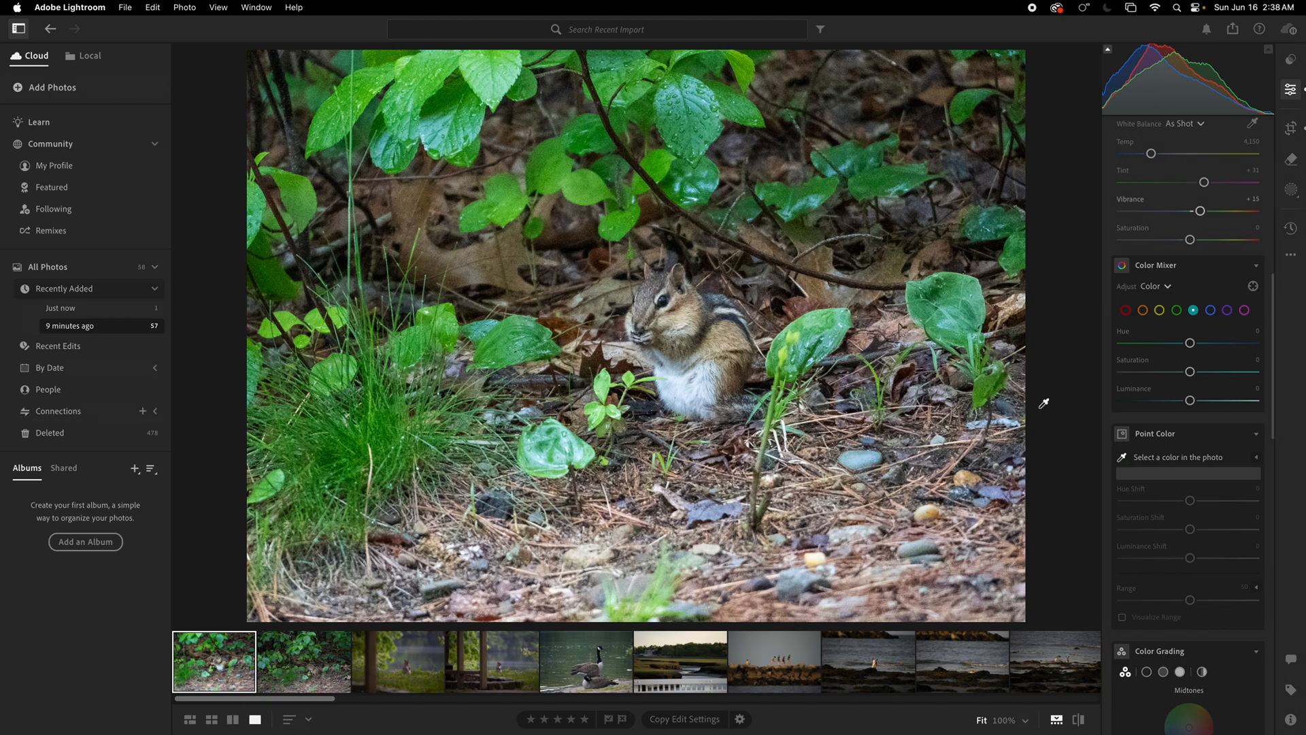
left_click(615, 215)
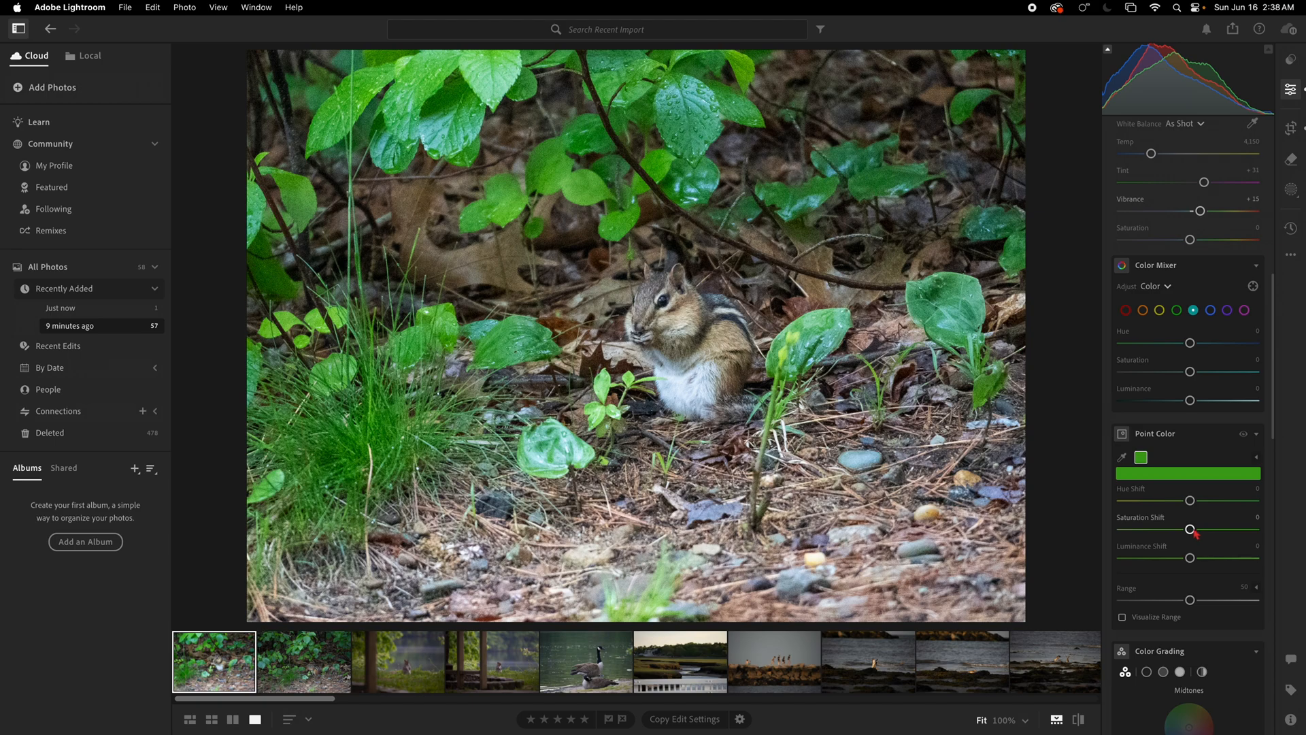
mouse_move(1191, 530)
left_mouse_down()
mouse_move(1124, 532)
mouse_move(1201, 539)
left_mouse_up()
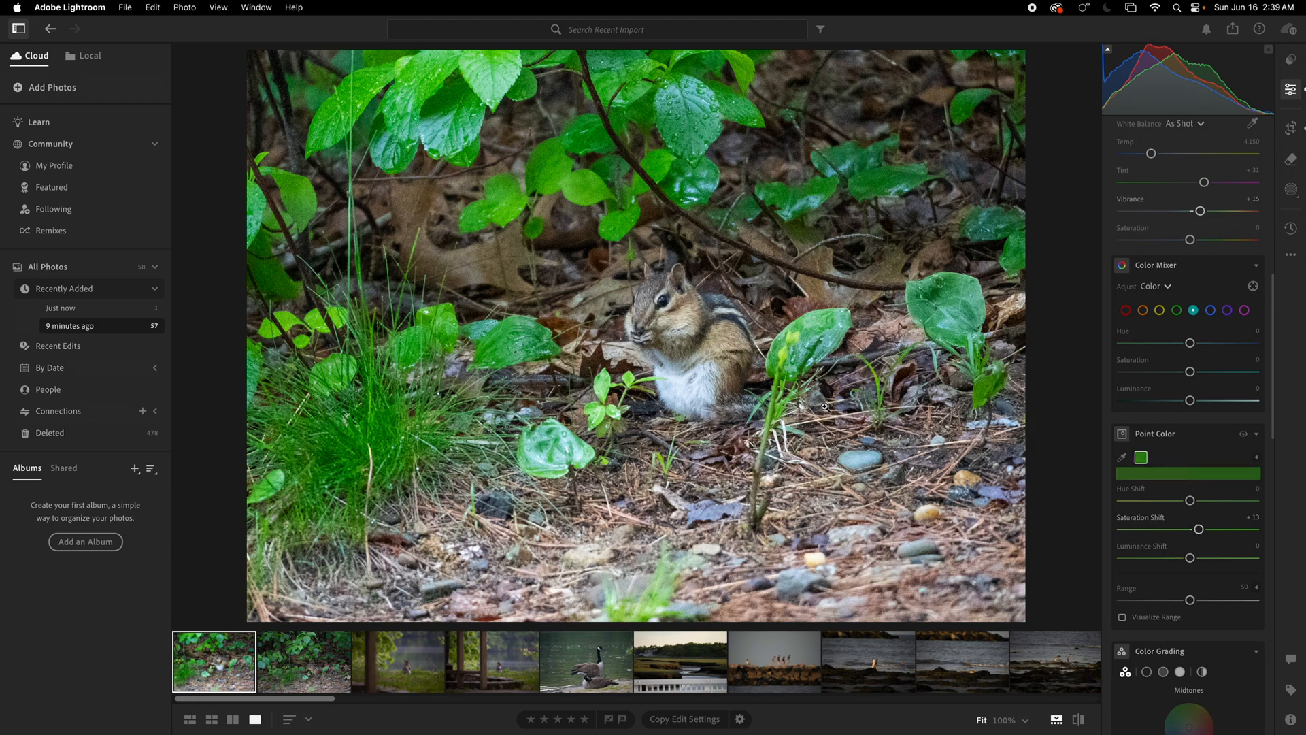
- Try an automatic Subject mask on the chipmunk photo, and delete that mask
left_click(1291, 190)
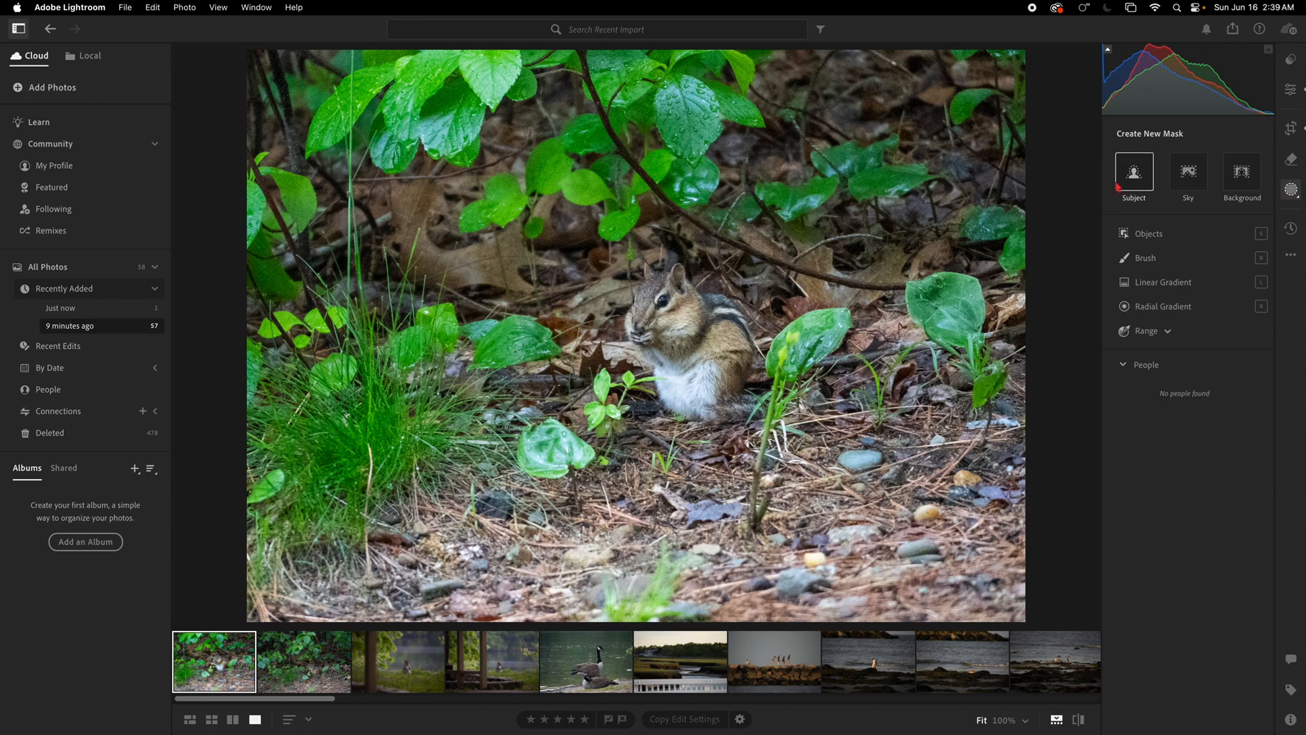
left_click(1117, 187)
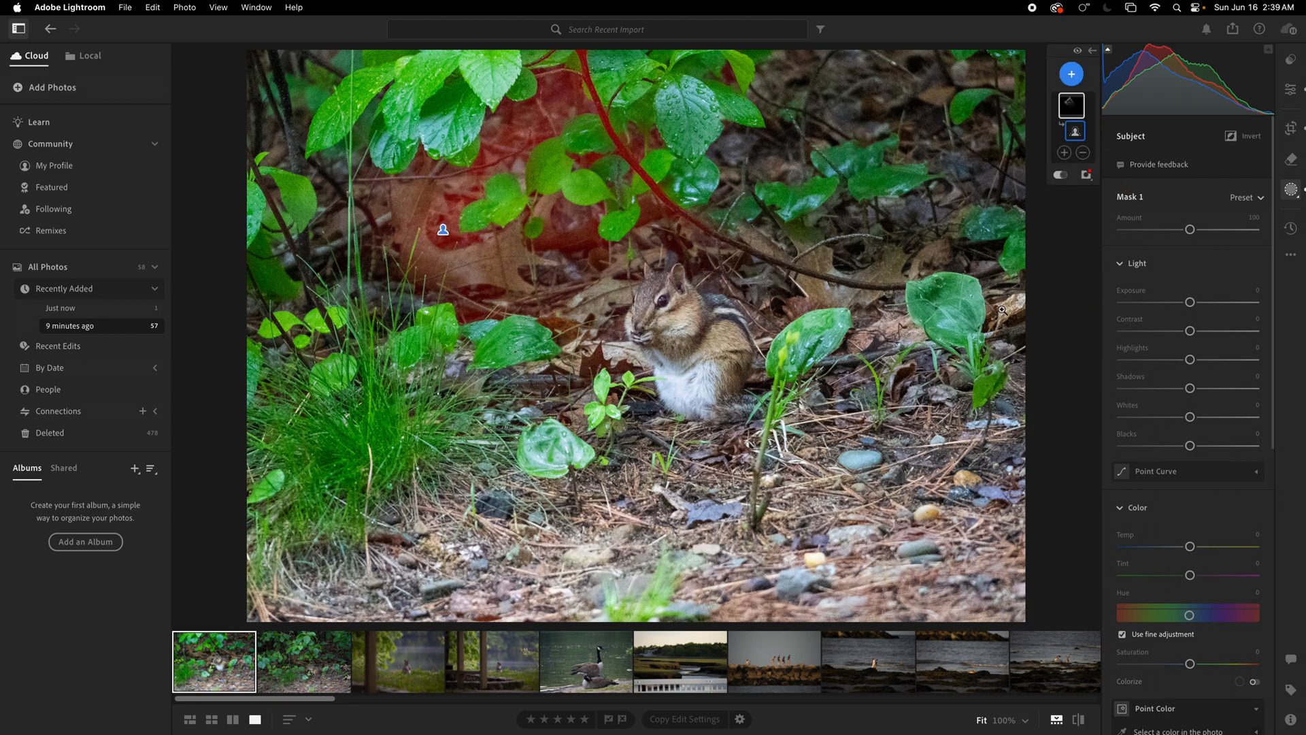
right_click(1076, 90)
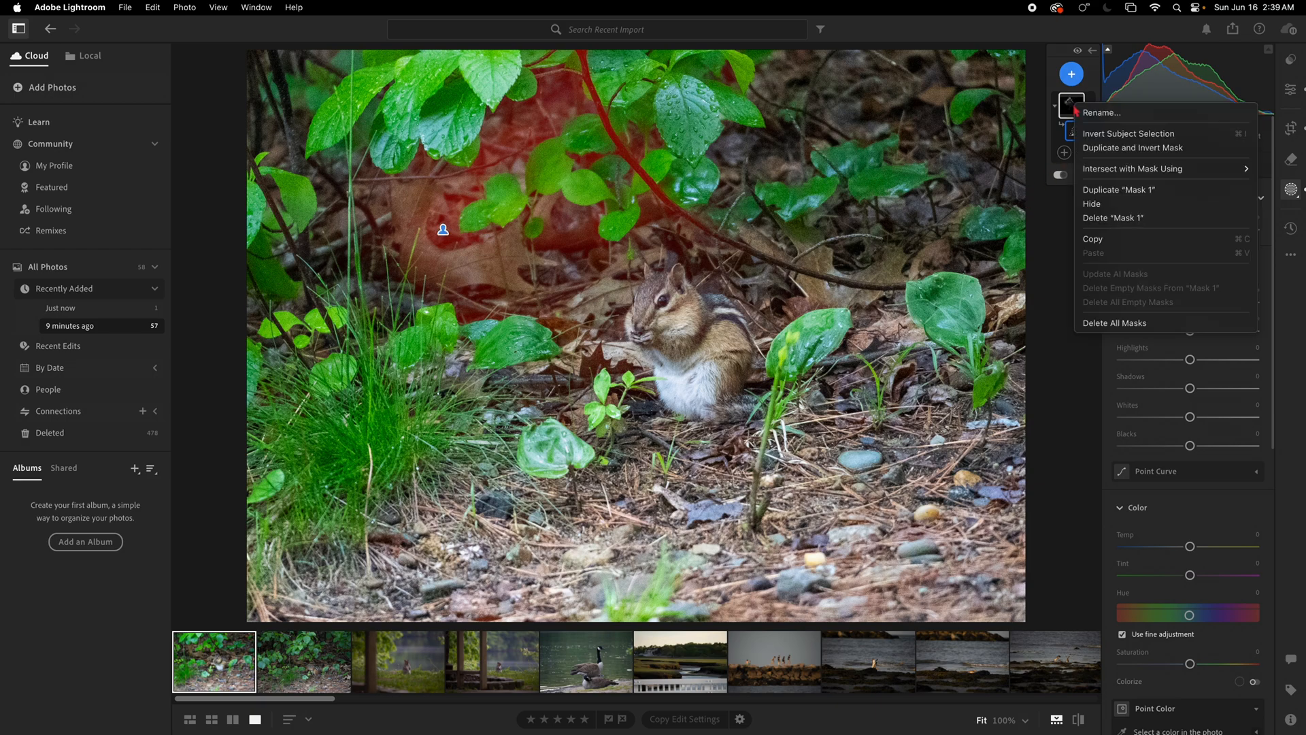
left_click(1119, 219)
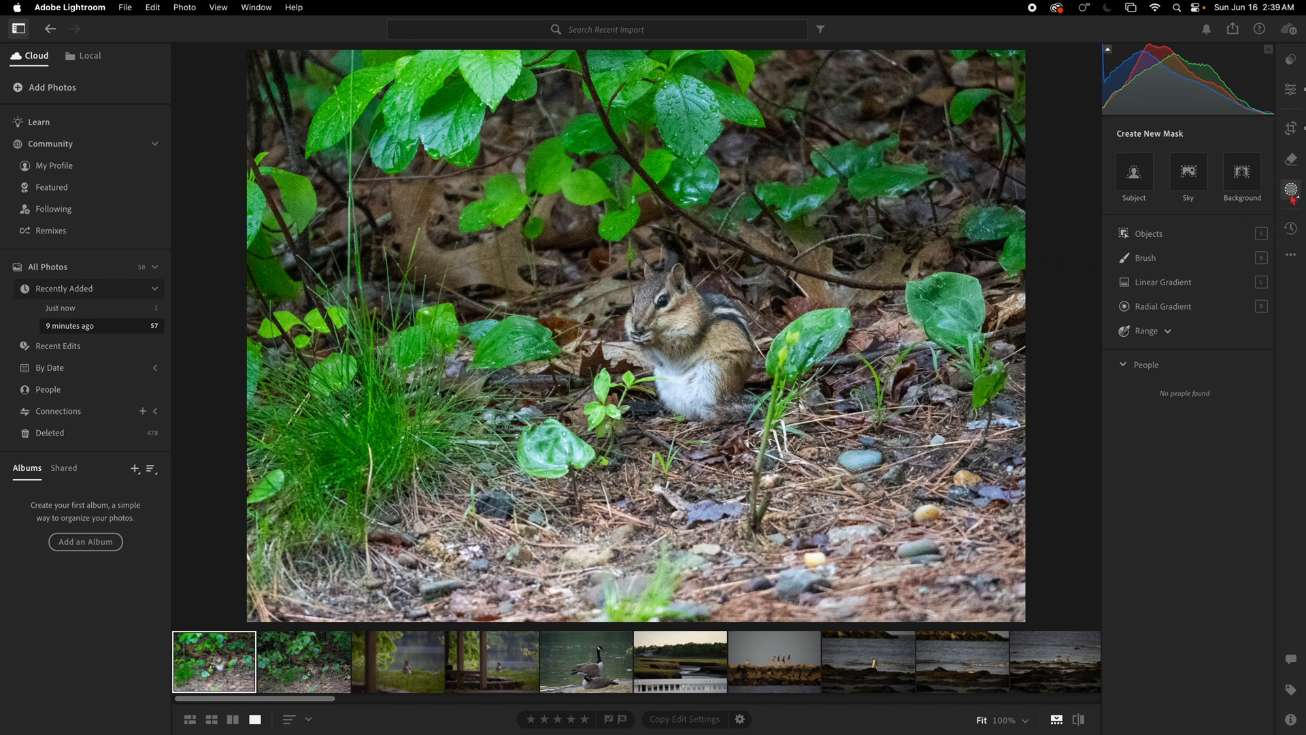
- Compare the chipmunk photo's original version with its latest edited version
left_click(1292, 231)
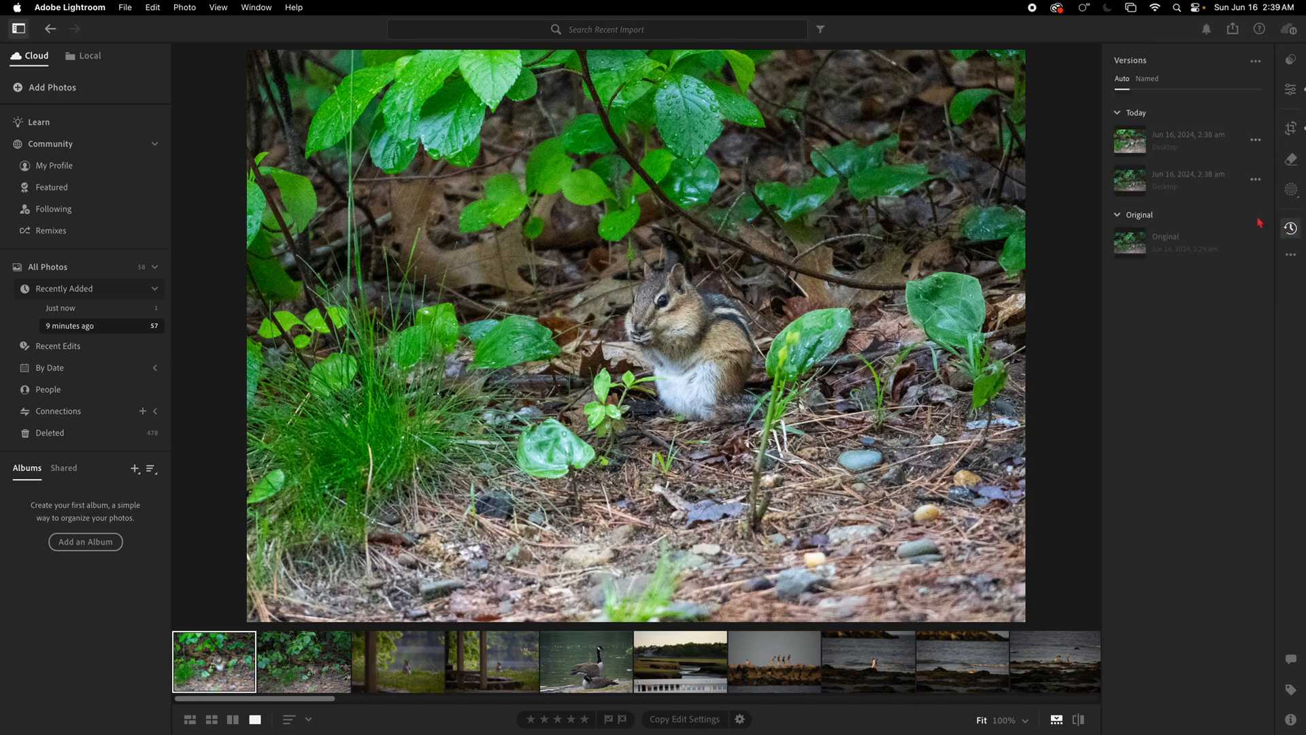
left_click(1135, 251)
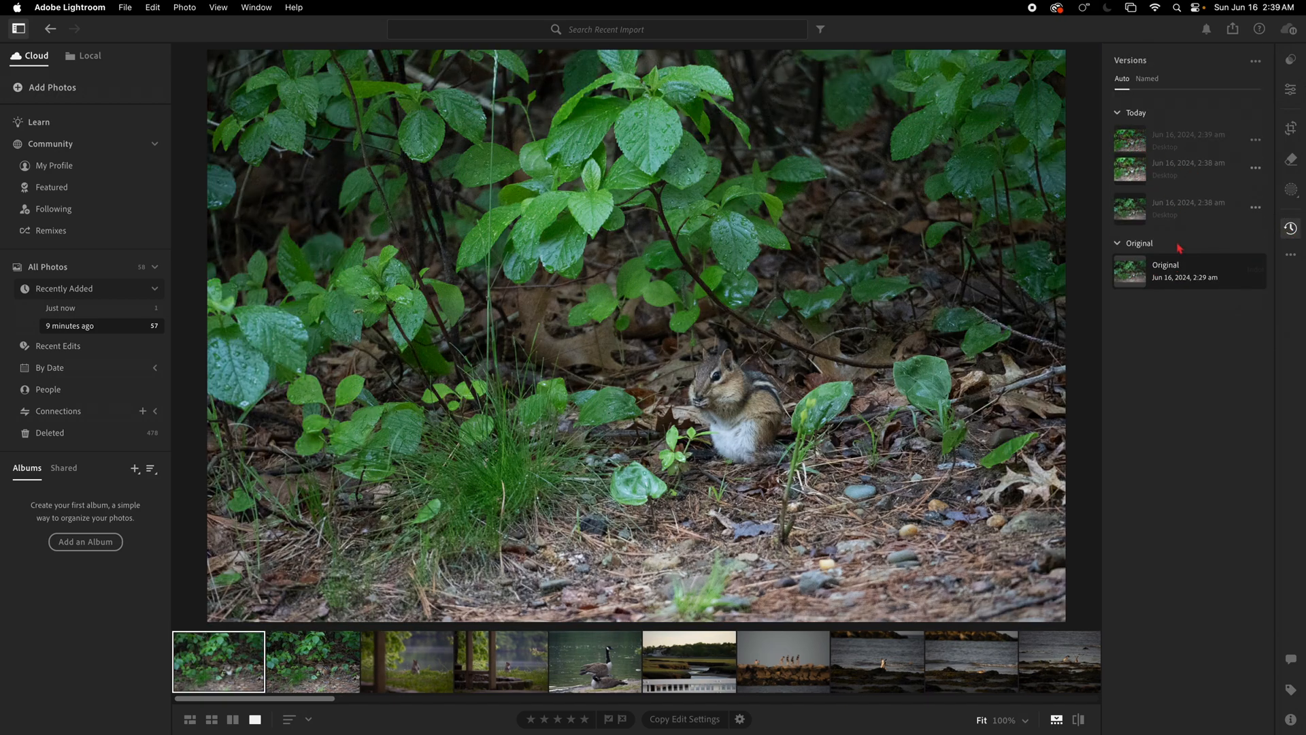
left_click(1135, 144)
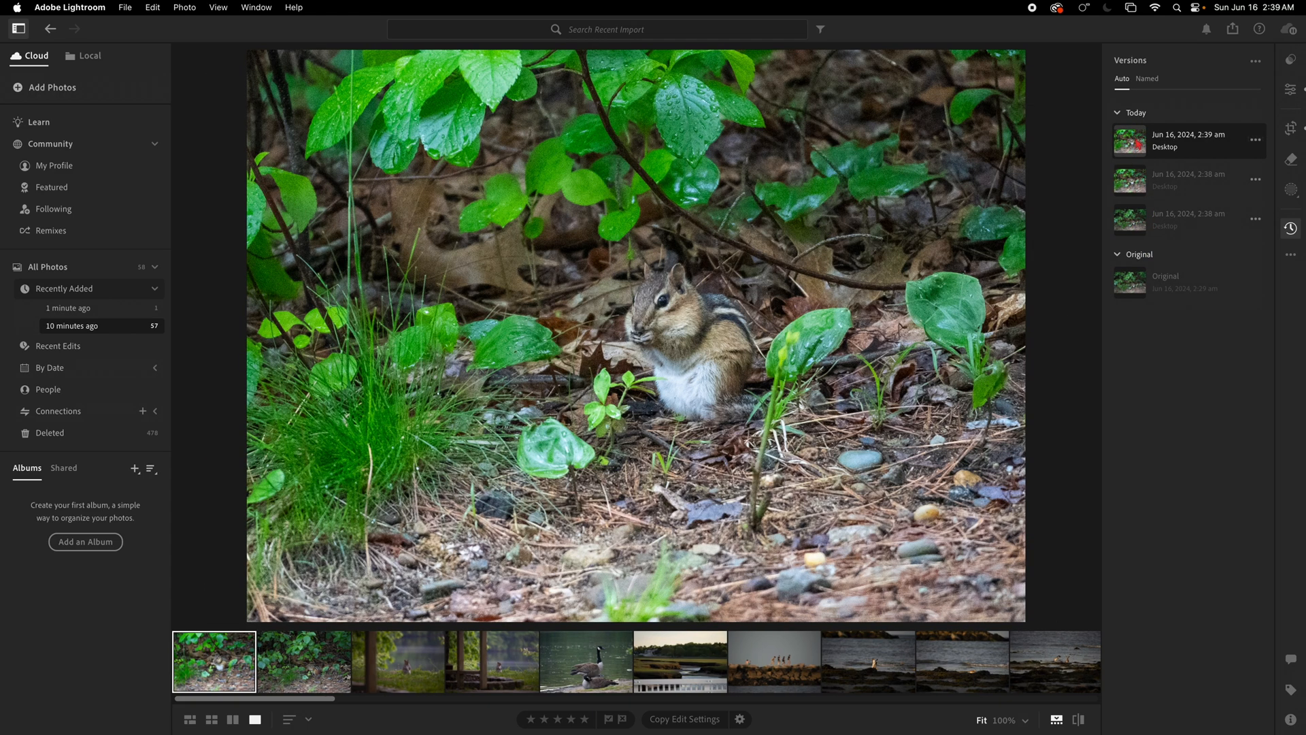
left_click(1291, 228)
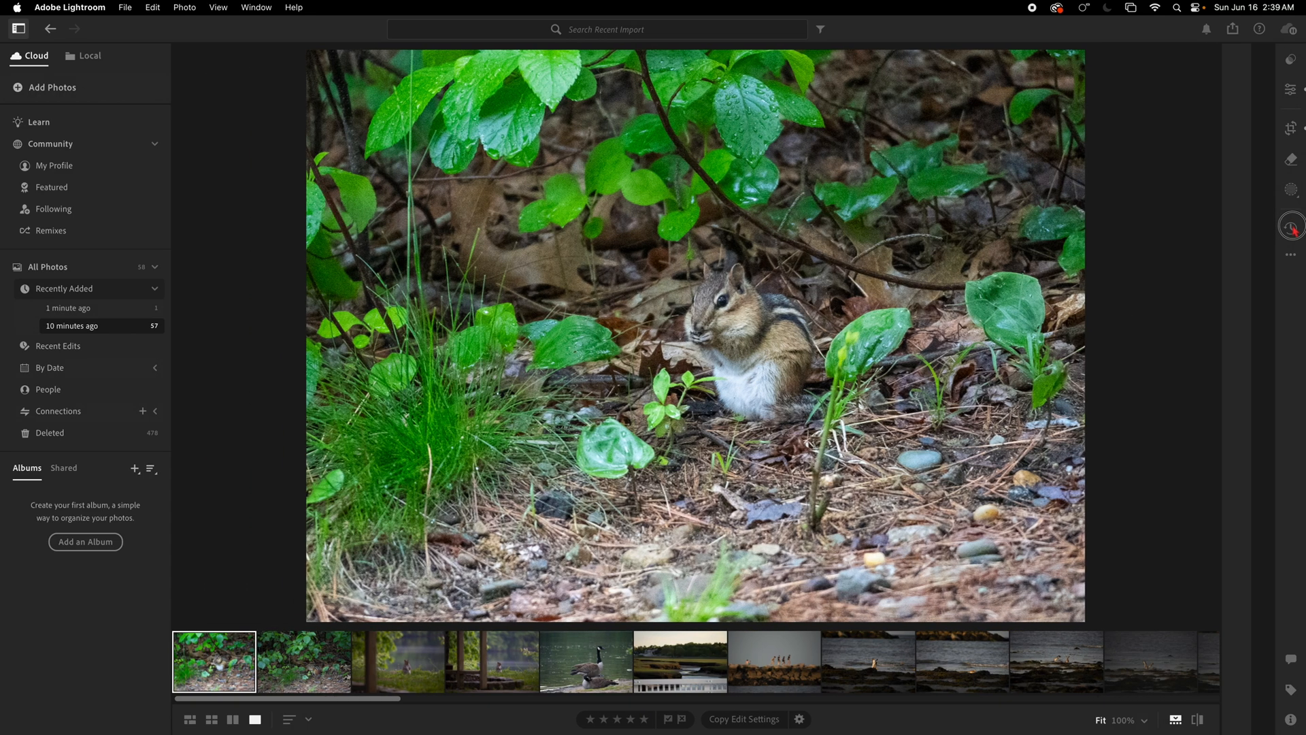
left_click(1292, 230)
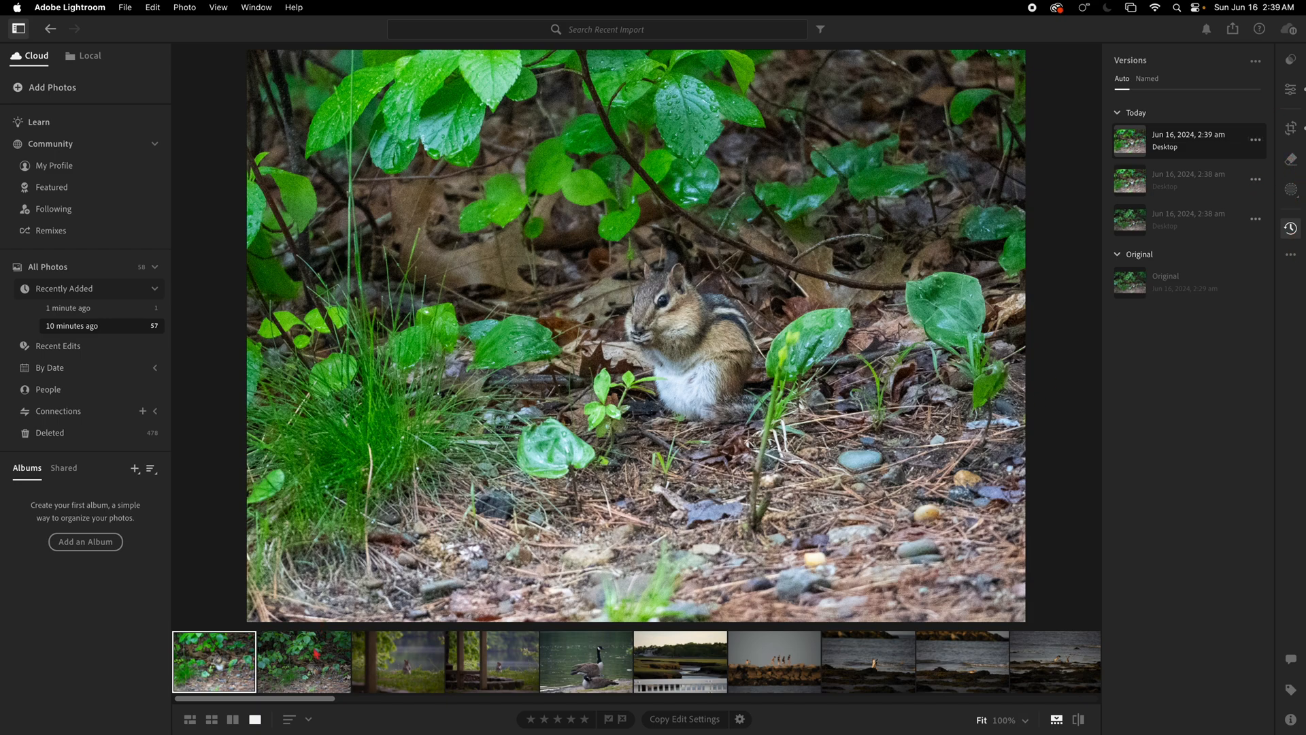
- Compare the edited chipmunk photo with the second, unedited one and delete the unedited one
left_click(320, 663)
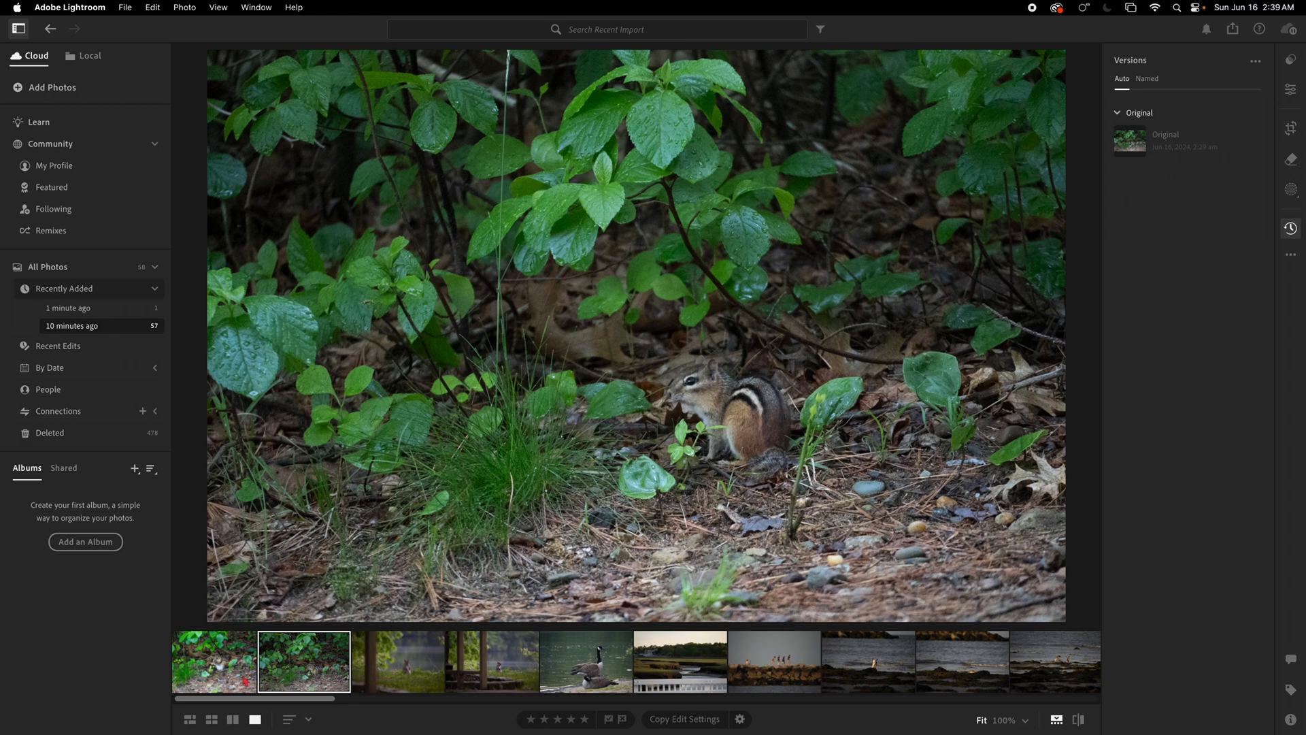
left_click(235, 673)
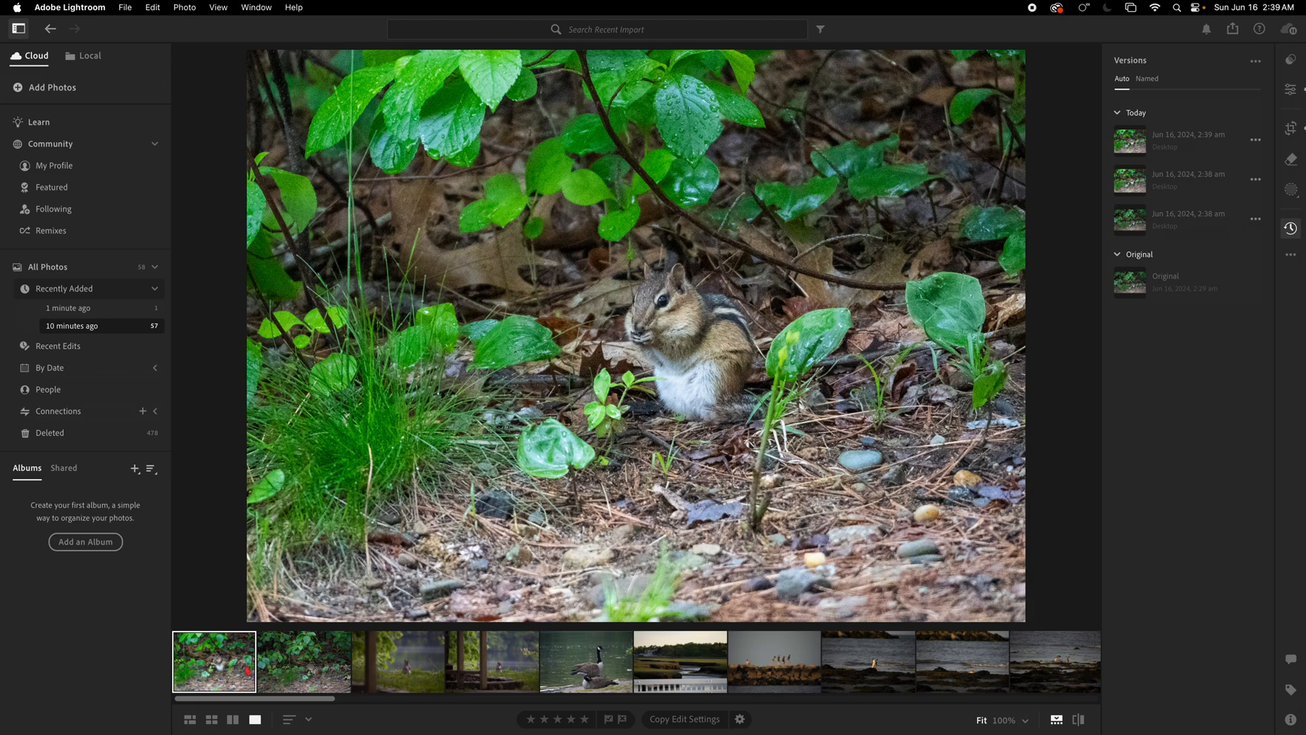
left_click(290, 667)
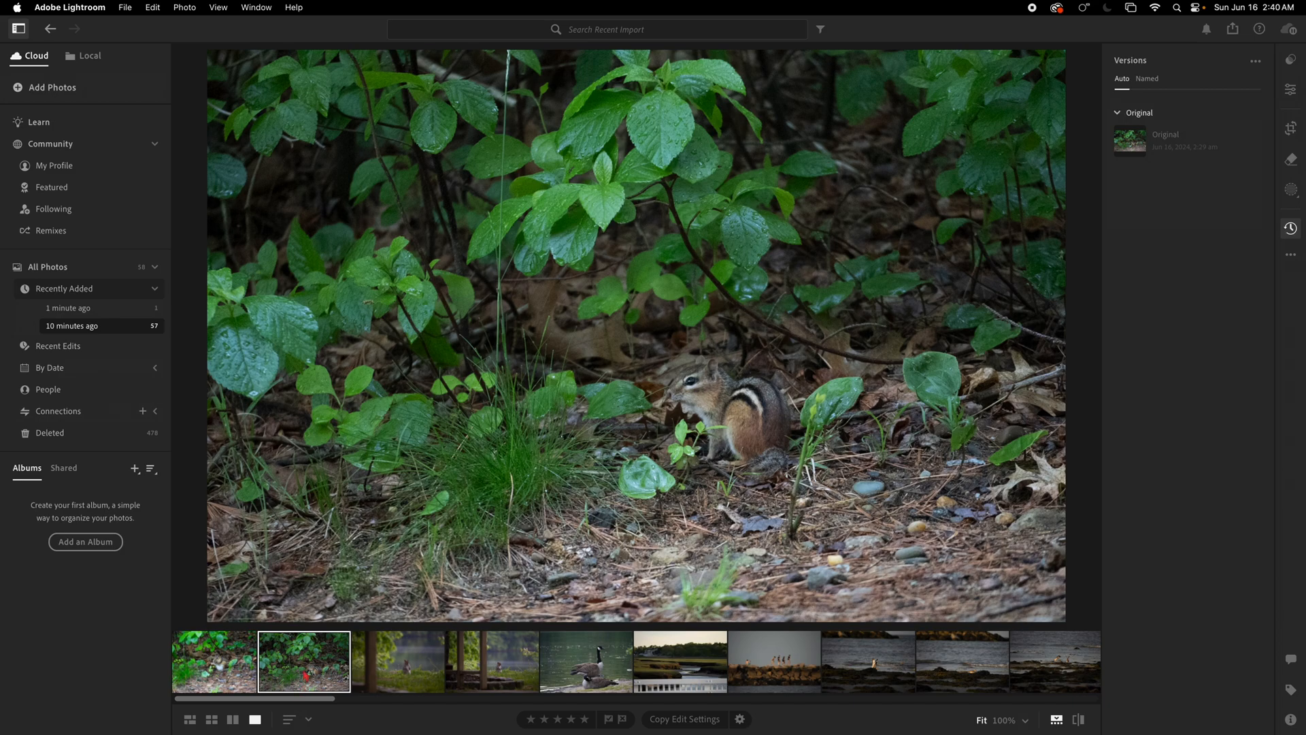
right_click(306, 676)
left_click(362, 587)
left_click(754, 487)
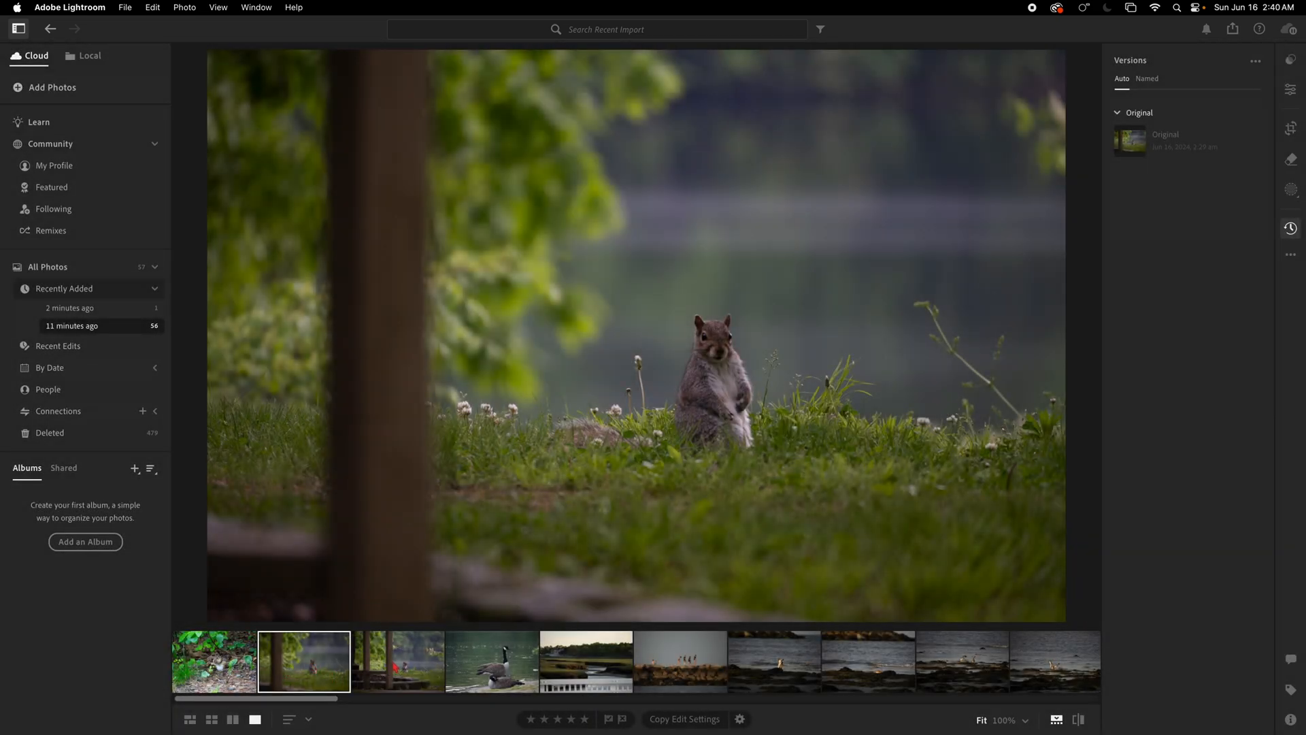
- Compare the two squirrel photos and select the one with the squirrel facing the camera
left_click(393, 664)
right_click(393, 663)
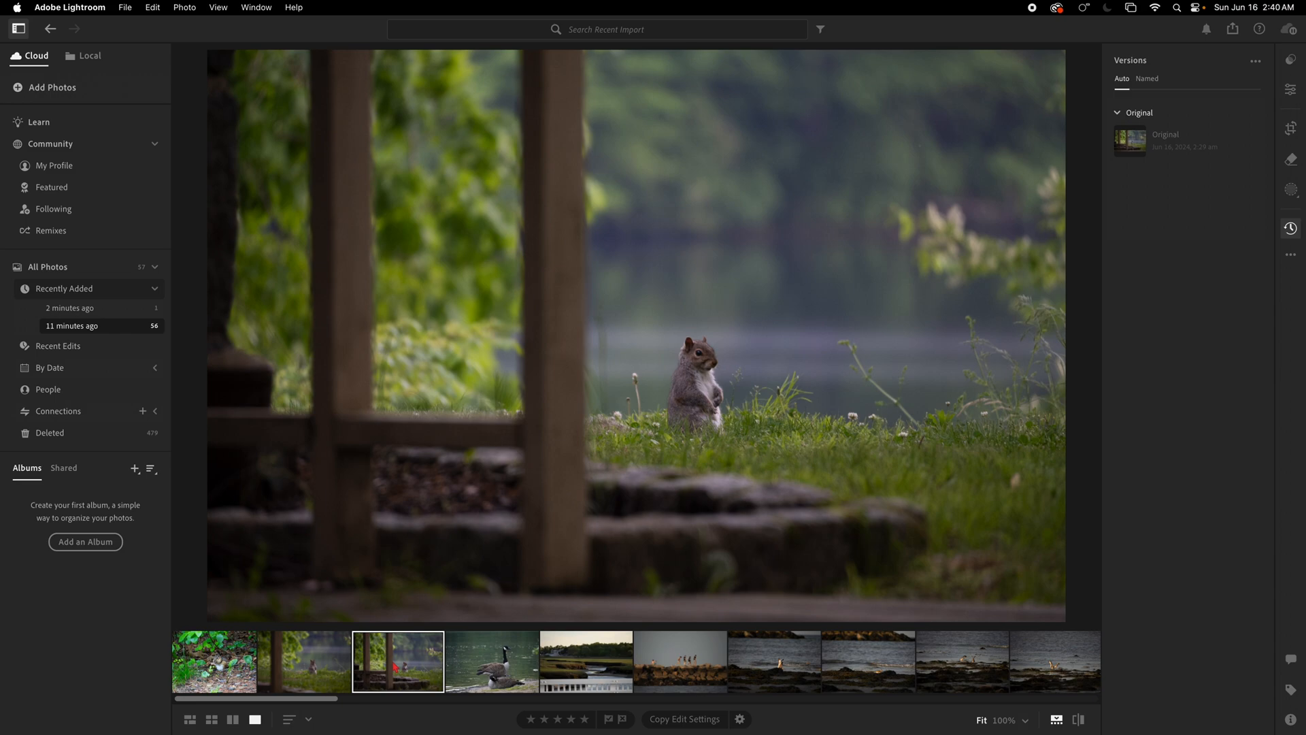
left_click(313, 661)
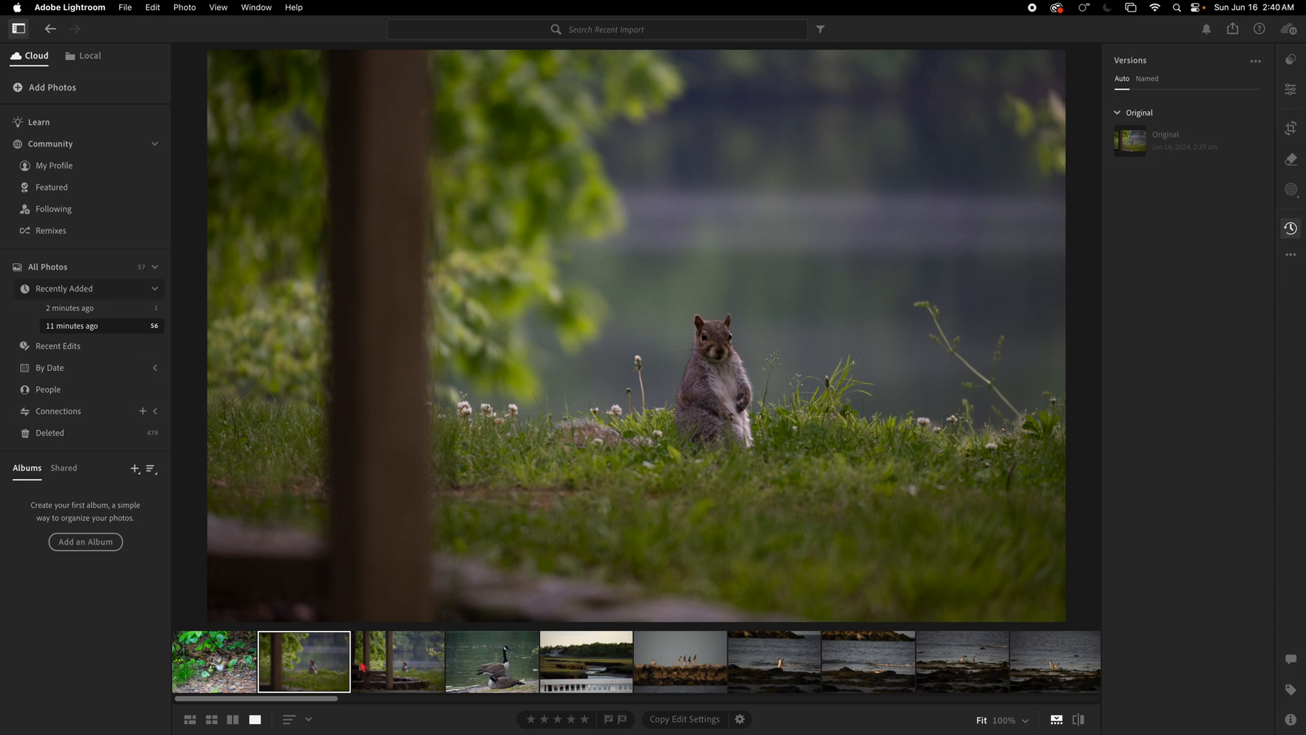
left_click(409, 668)
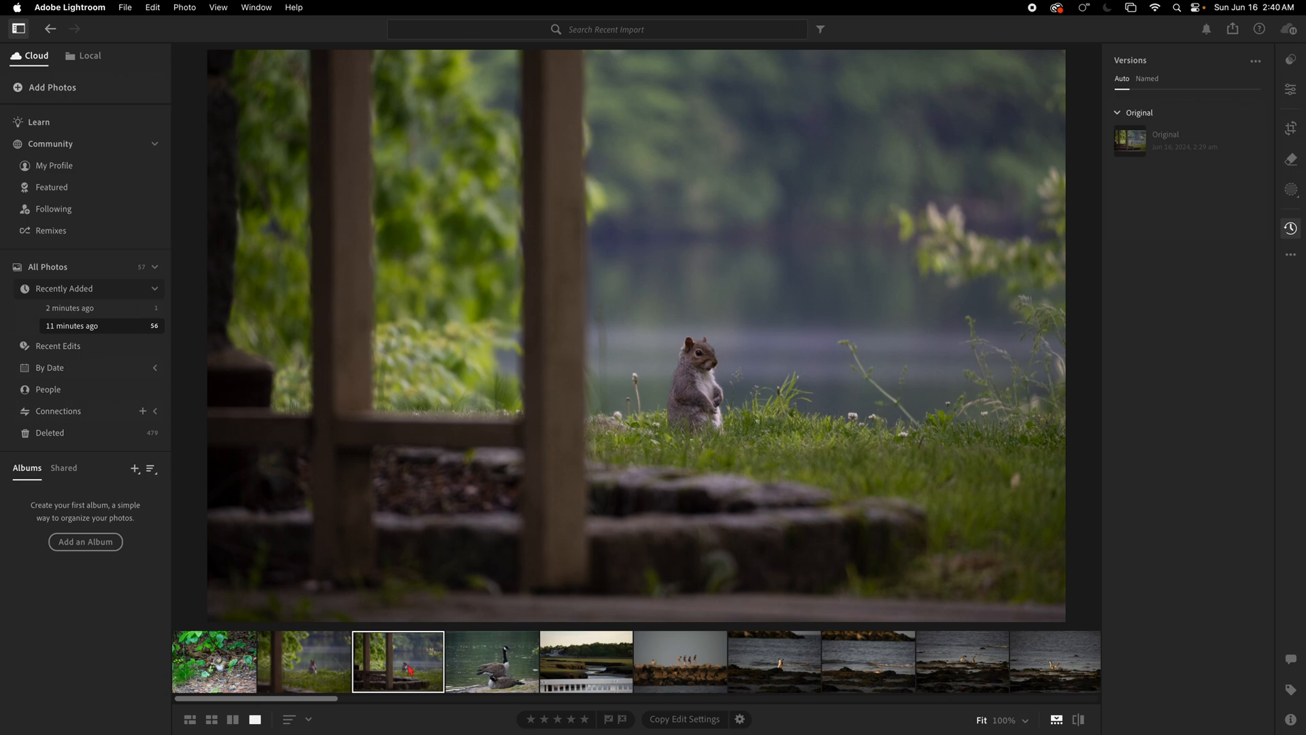
left_click(324, 677)
- Examine the selected squirrel photo's camera and file information
left_click(1291, 89)
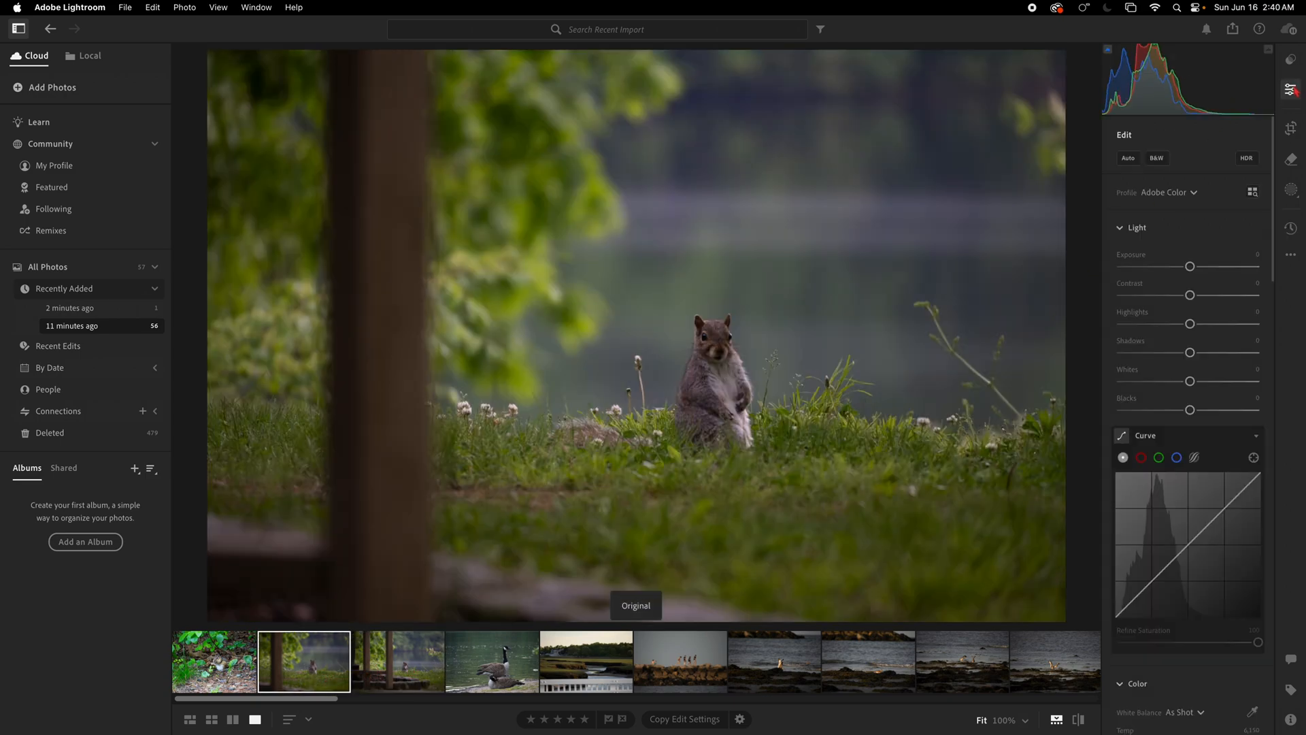
mouse_move(1146, 204)
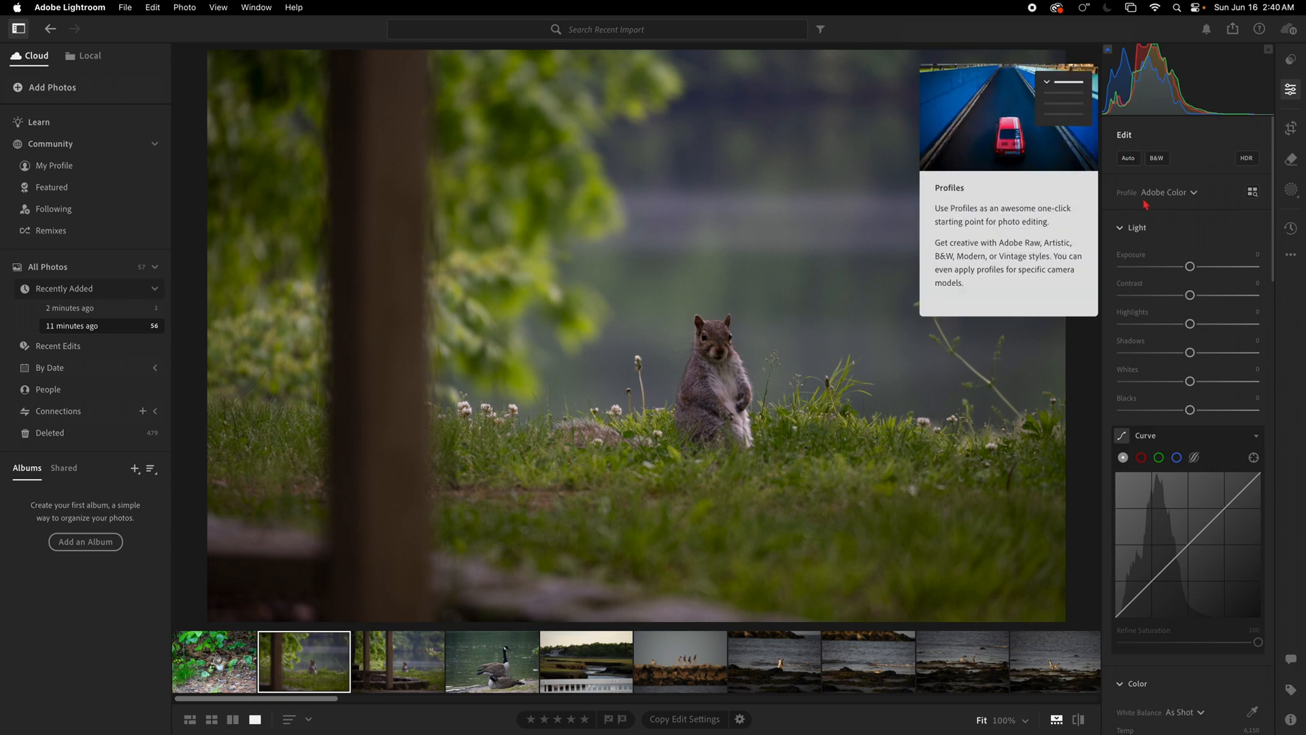
left_click(1290, 719)
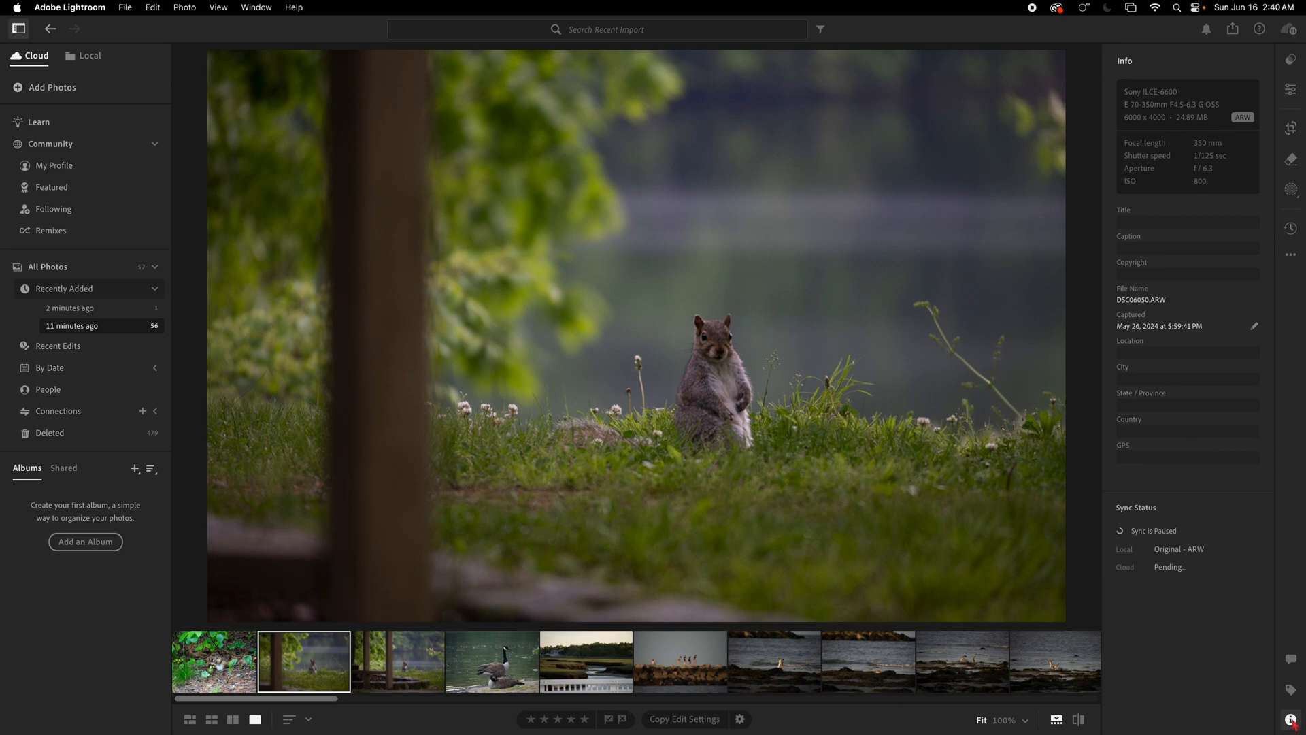
left_click(1290, 719)
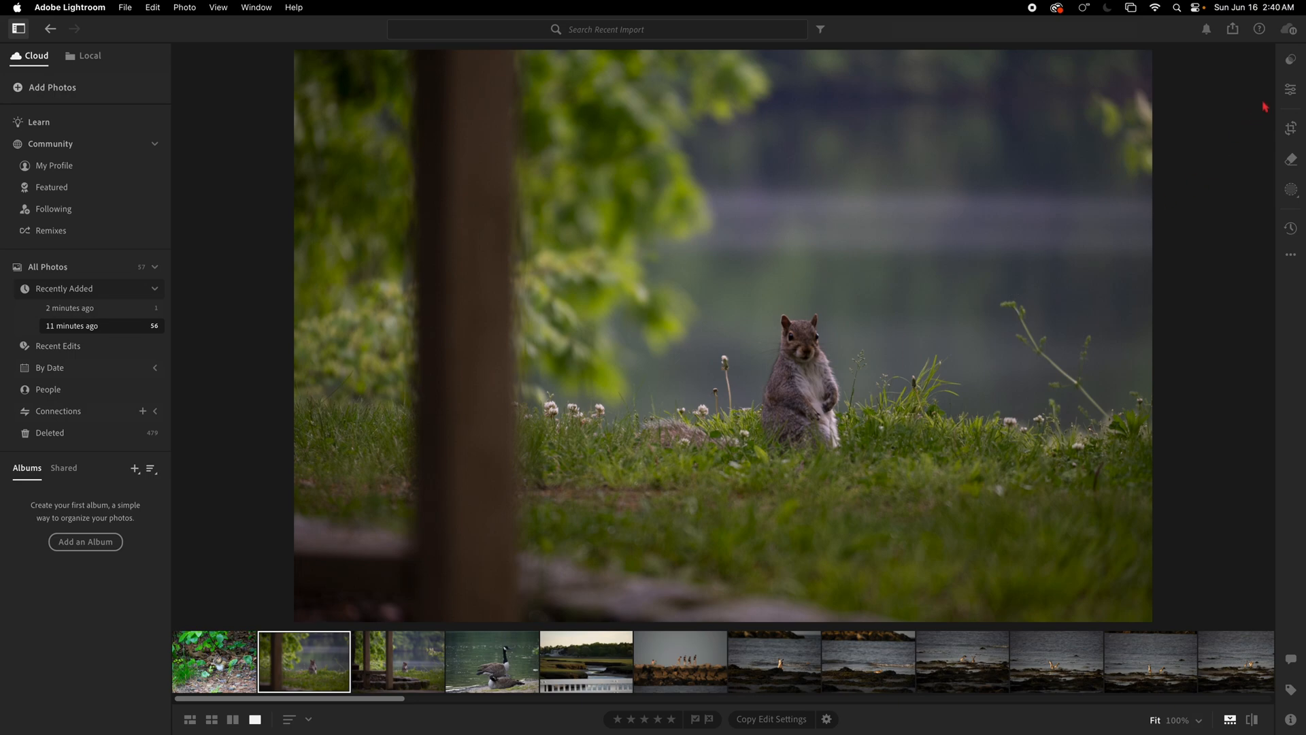
- Apply the Auto adjustments to the squirrel photo and raise its exposure slightly
left_click(1291, 89)
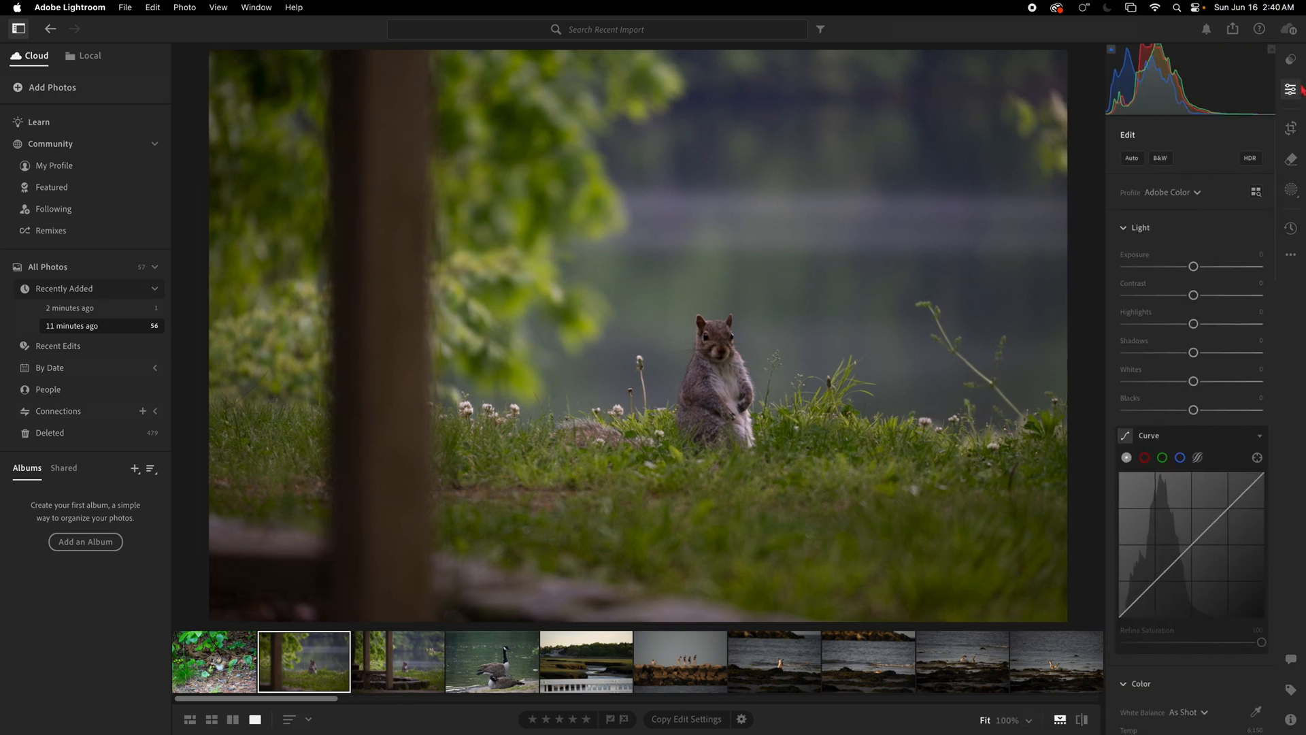
left_click(1128, 159)
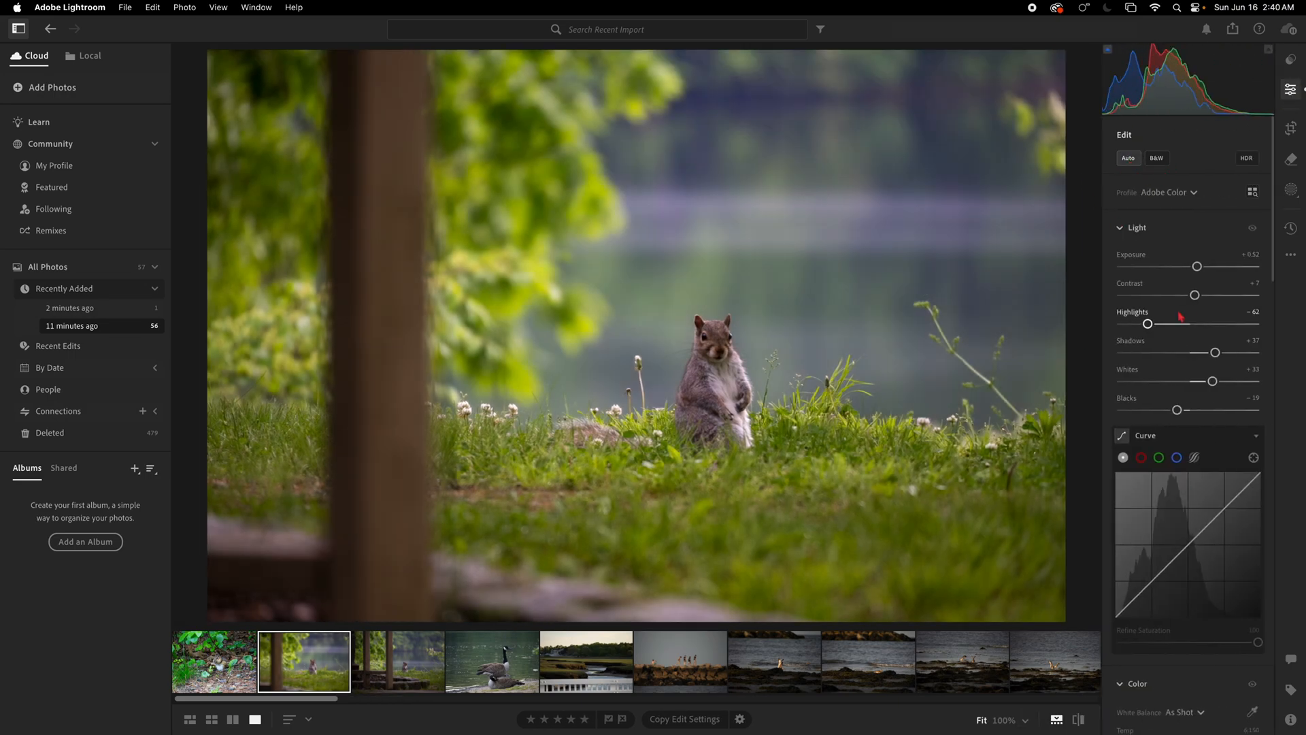
left_click_drag(1197, 266, 1201, 295)
- Sample the yellow-green of the squirrel photo's foliage with Point Color and set its saturation shift to +11
scroll(1210, 430, "down", 5)
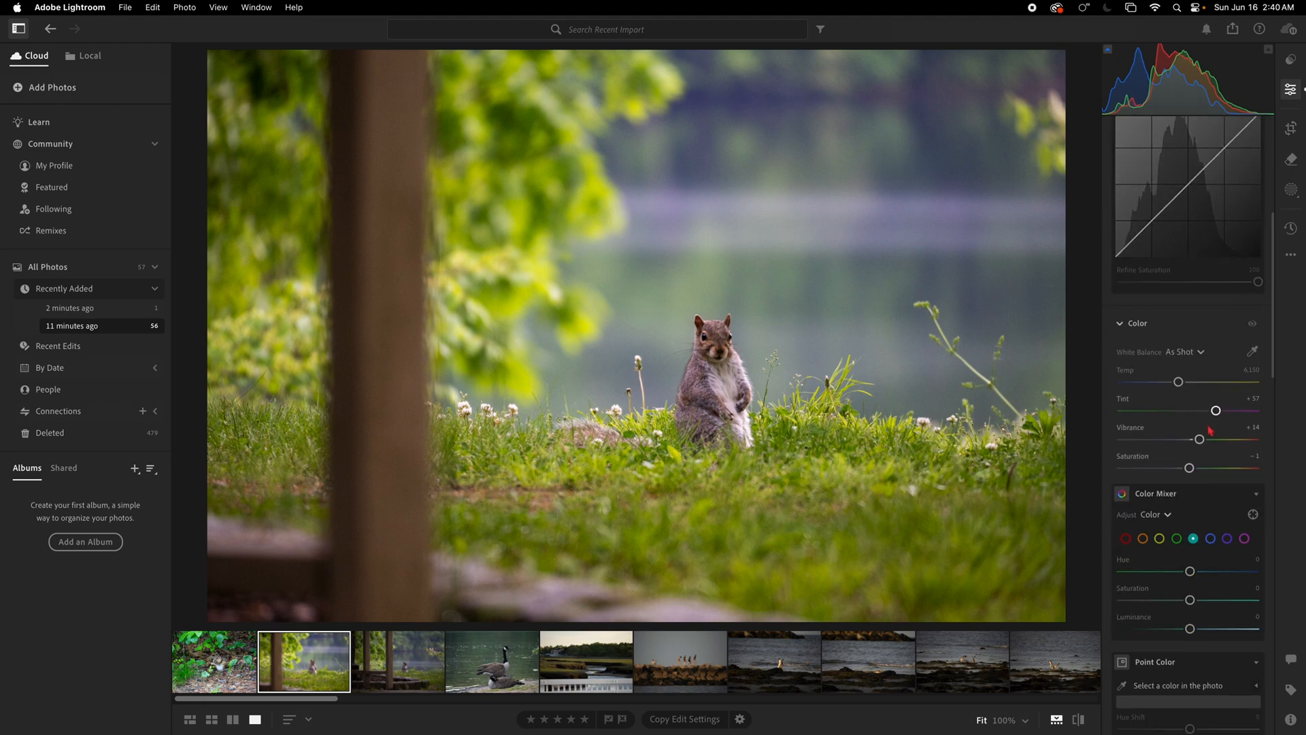
scroll(1210, 430, "down", 4)
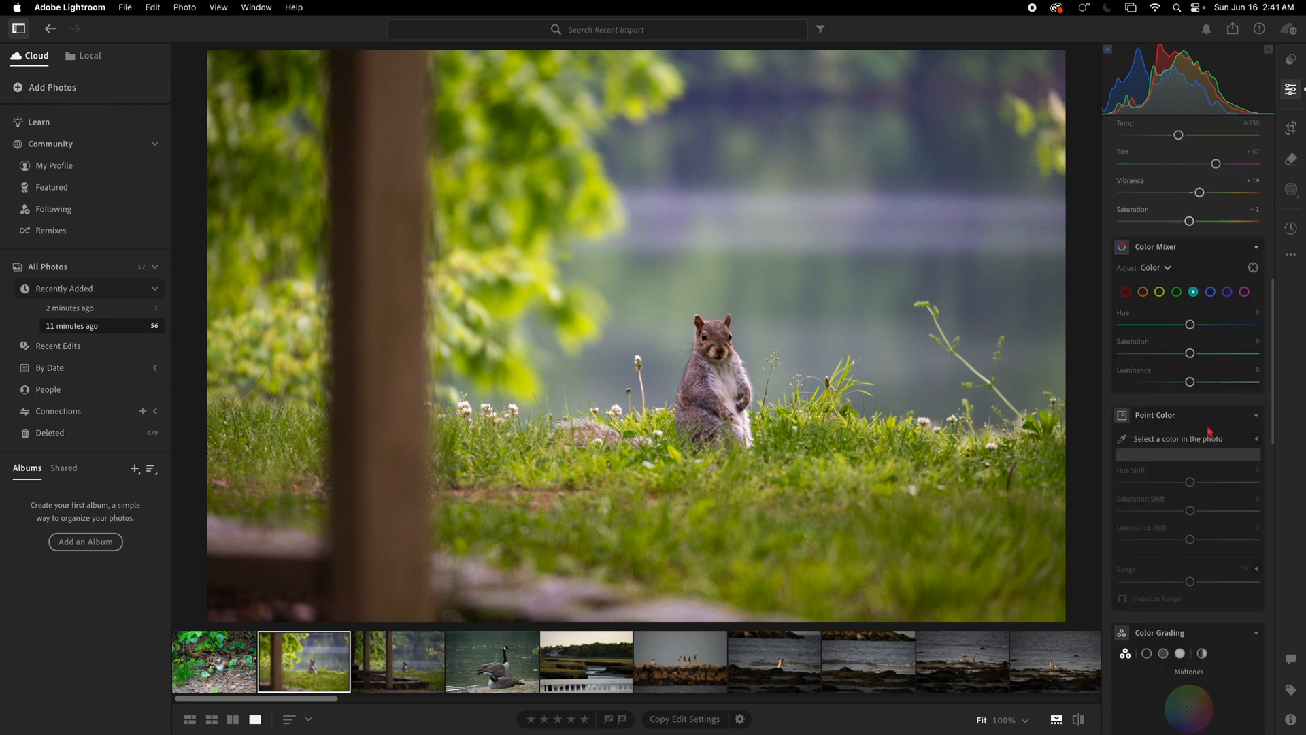
left_click(1121, 438)
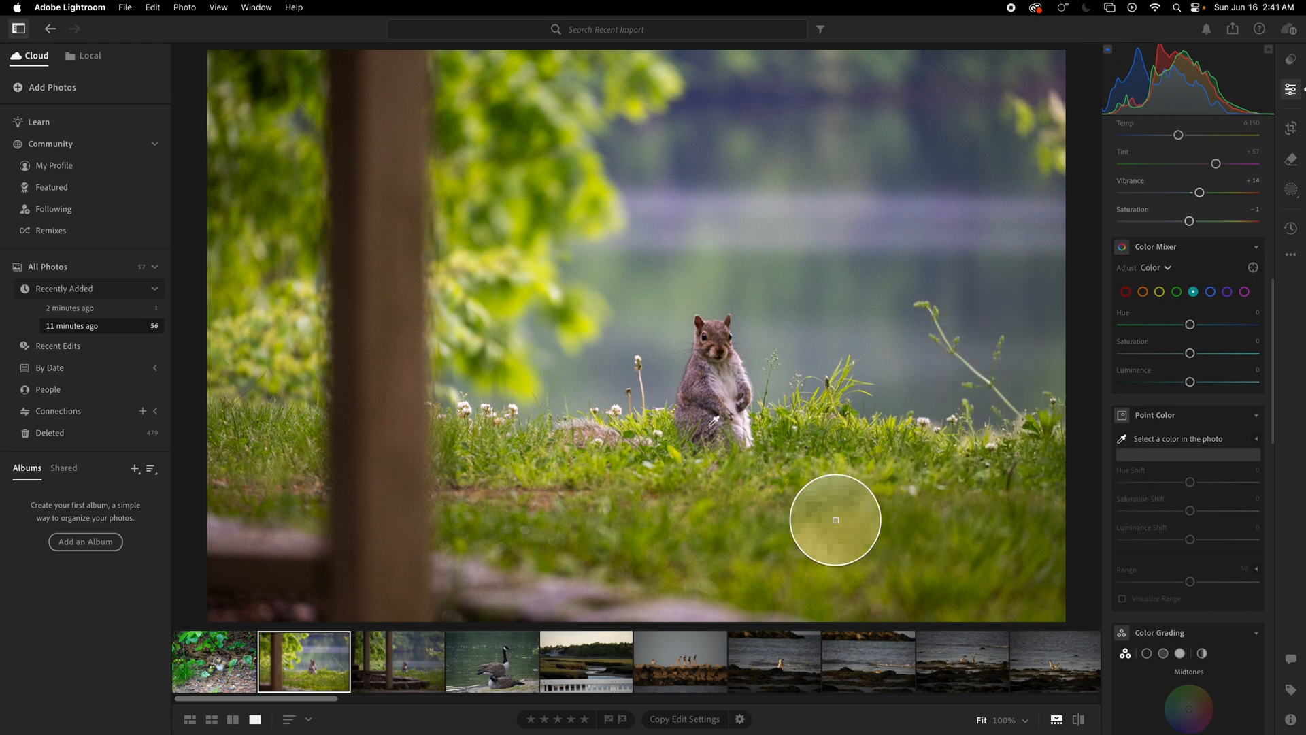
left_click(513, 210)
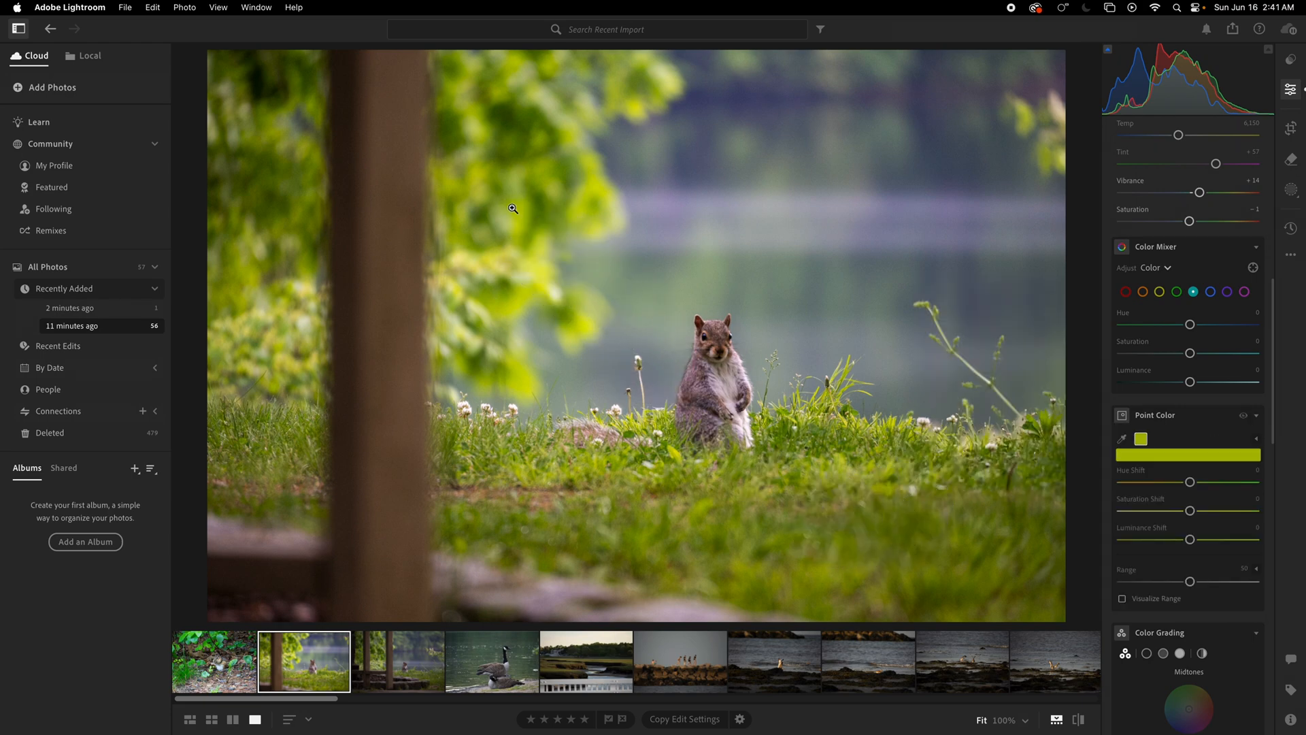
left_click_drag(1192, 511, 1201, 514)
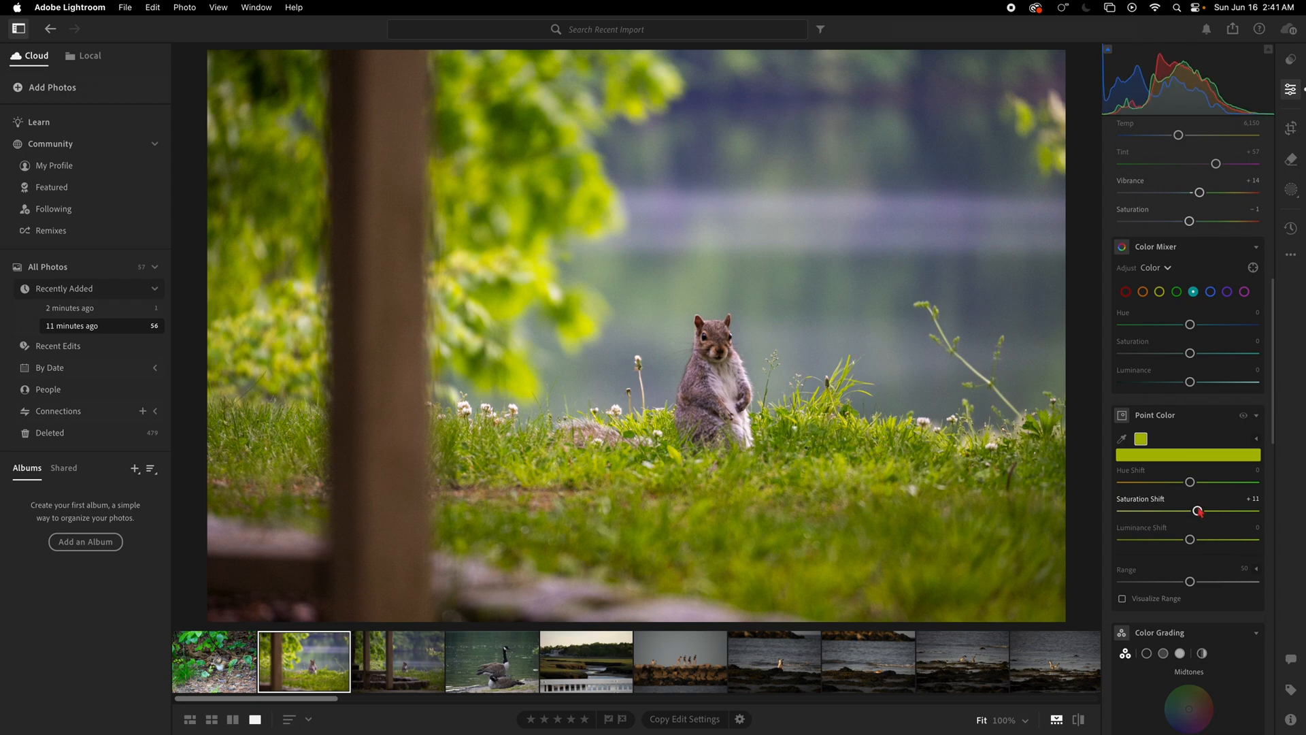
scroll(1239, 340, "up", 10)
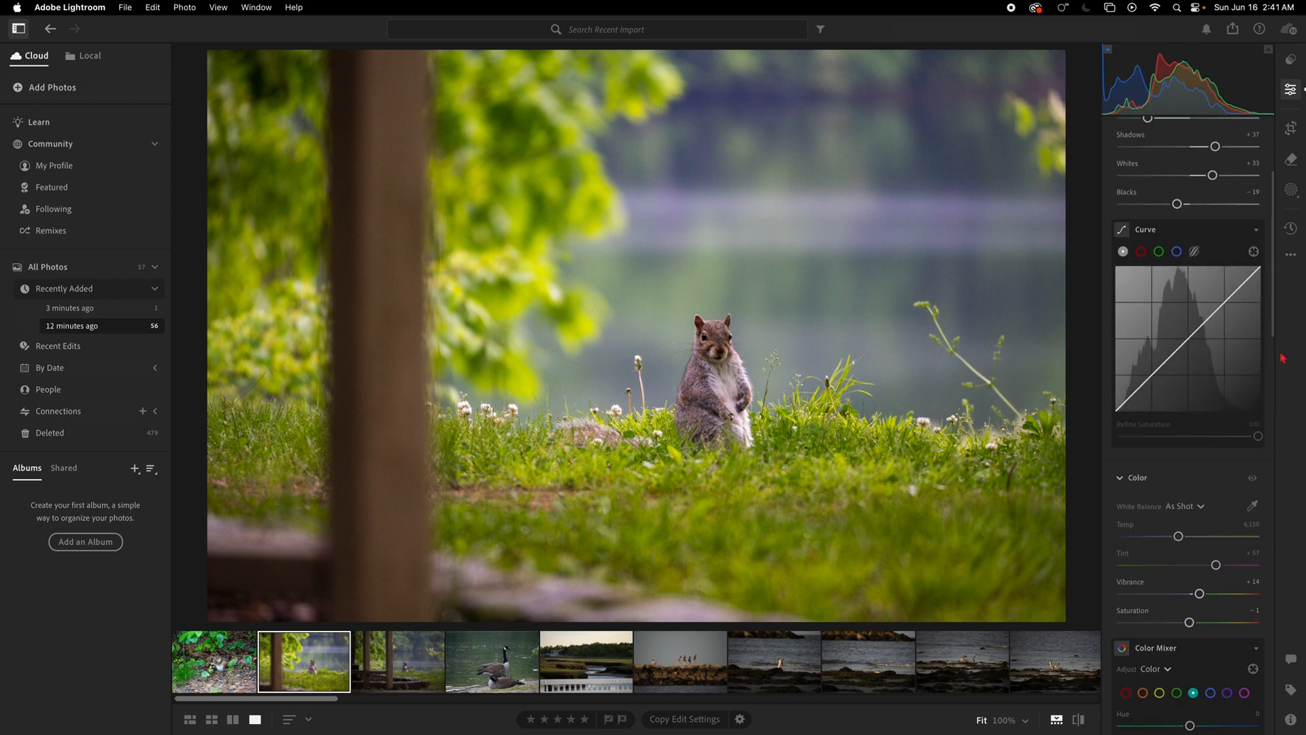
- Create a Color Range mask sampled from the grass in front of the squirrel and set its contrast to +30
left_click(1291, 255)
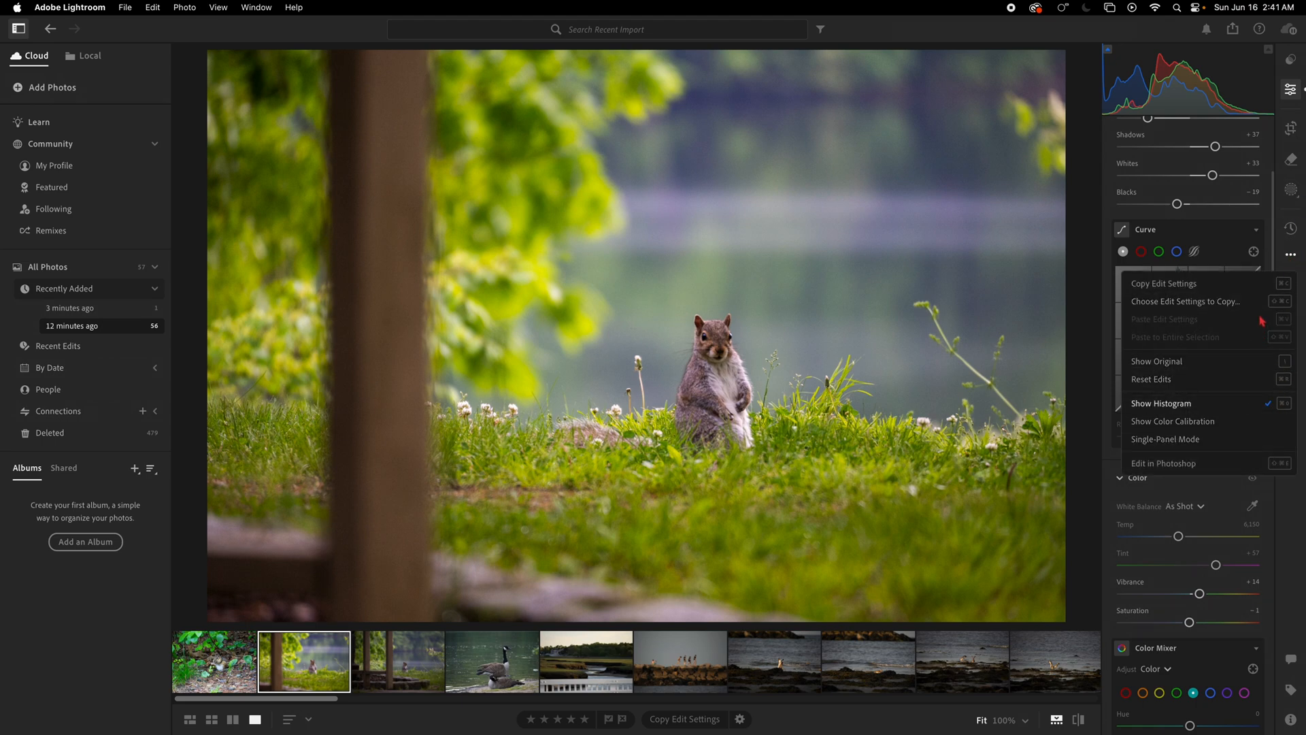
left_click(1297, 202)
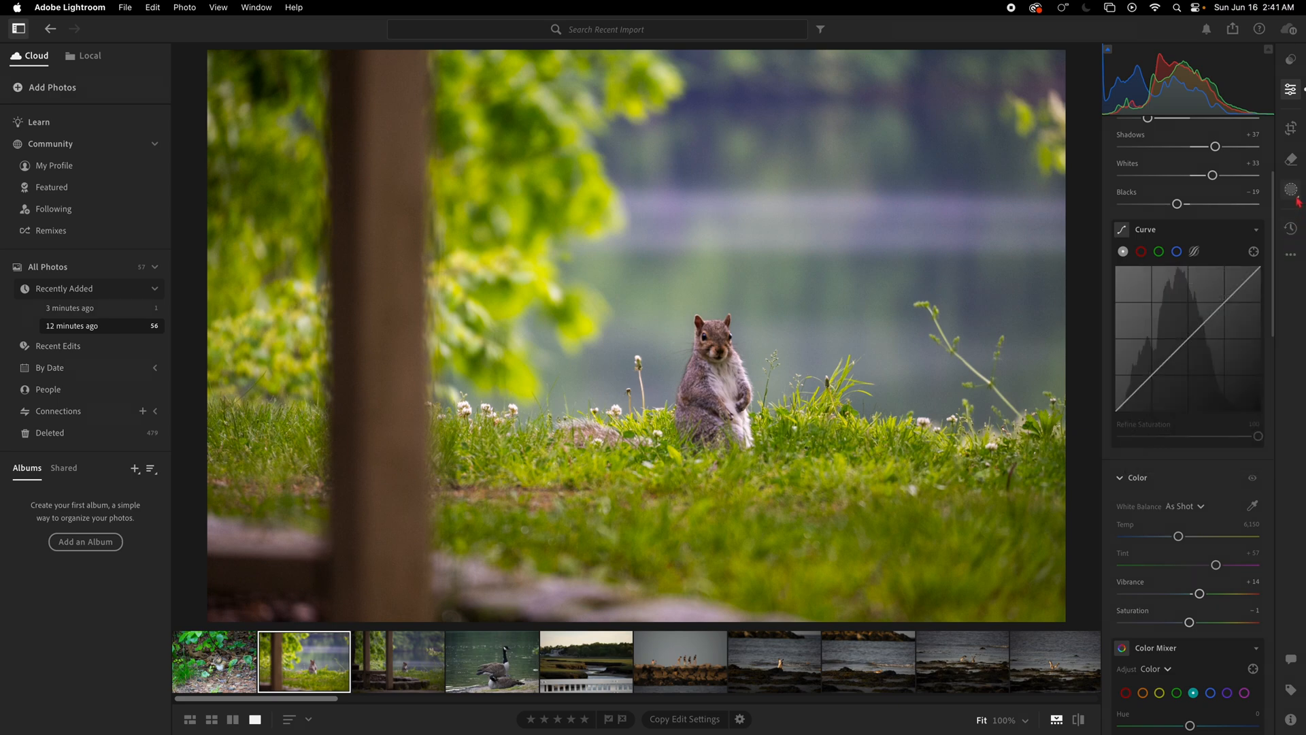
left_click(1292, 192)
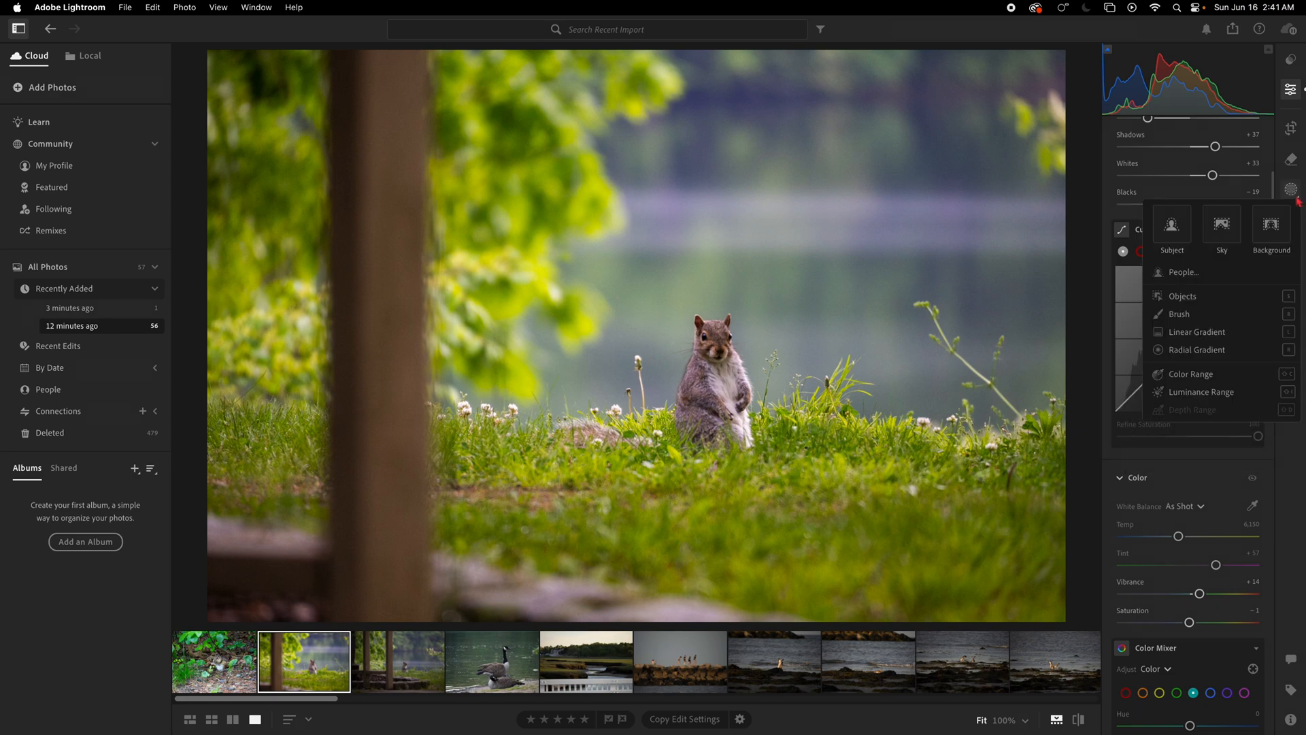
left_click(1217, 381)
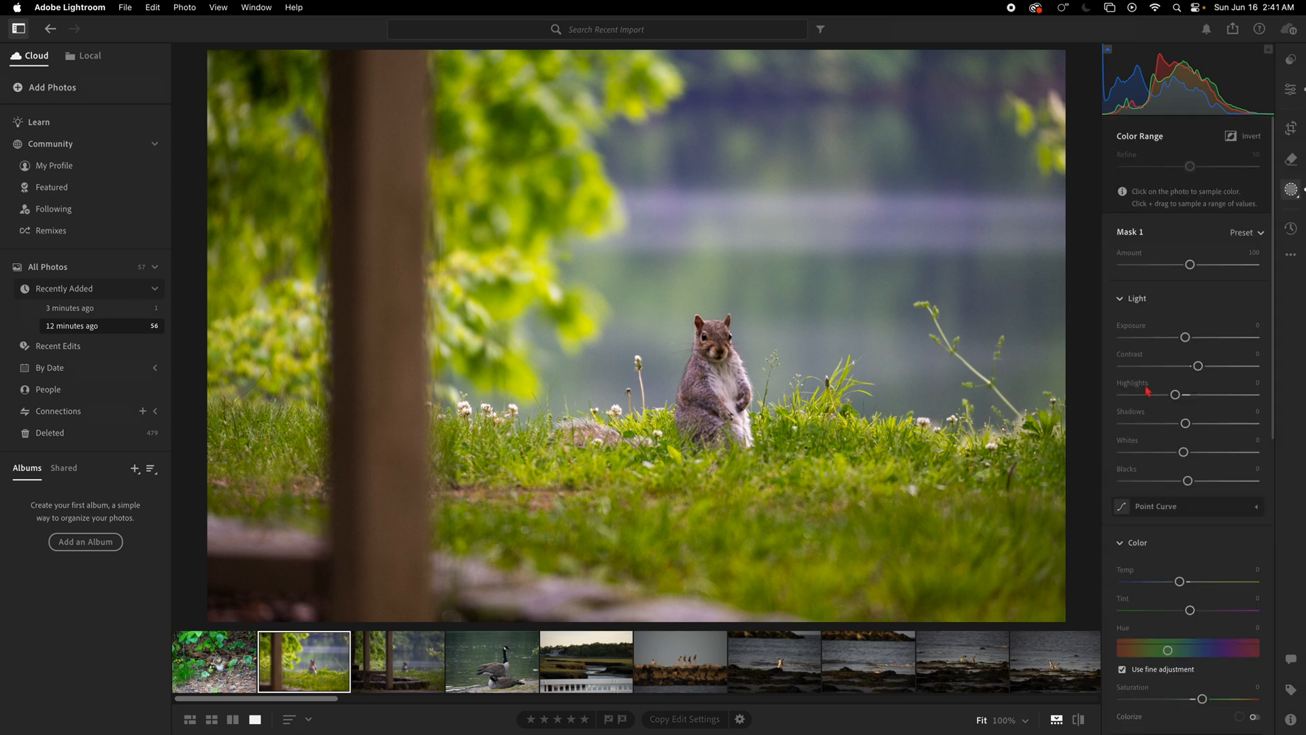
left_click(829, 520)
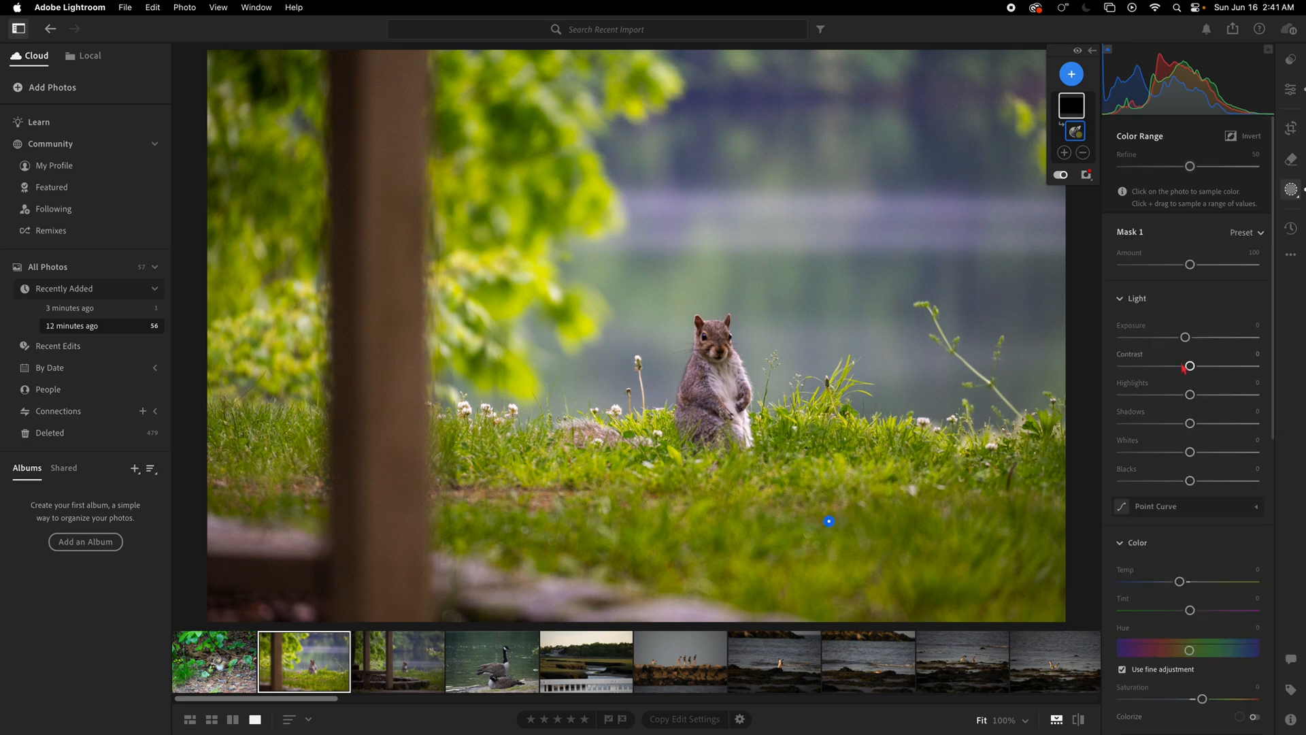
left_click_drag(1183, 368, 1211, 367)
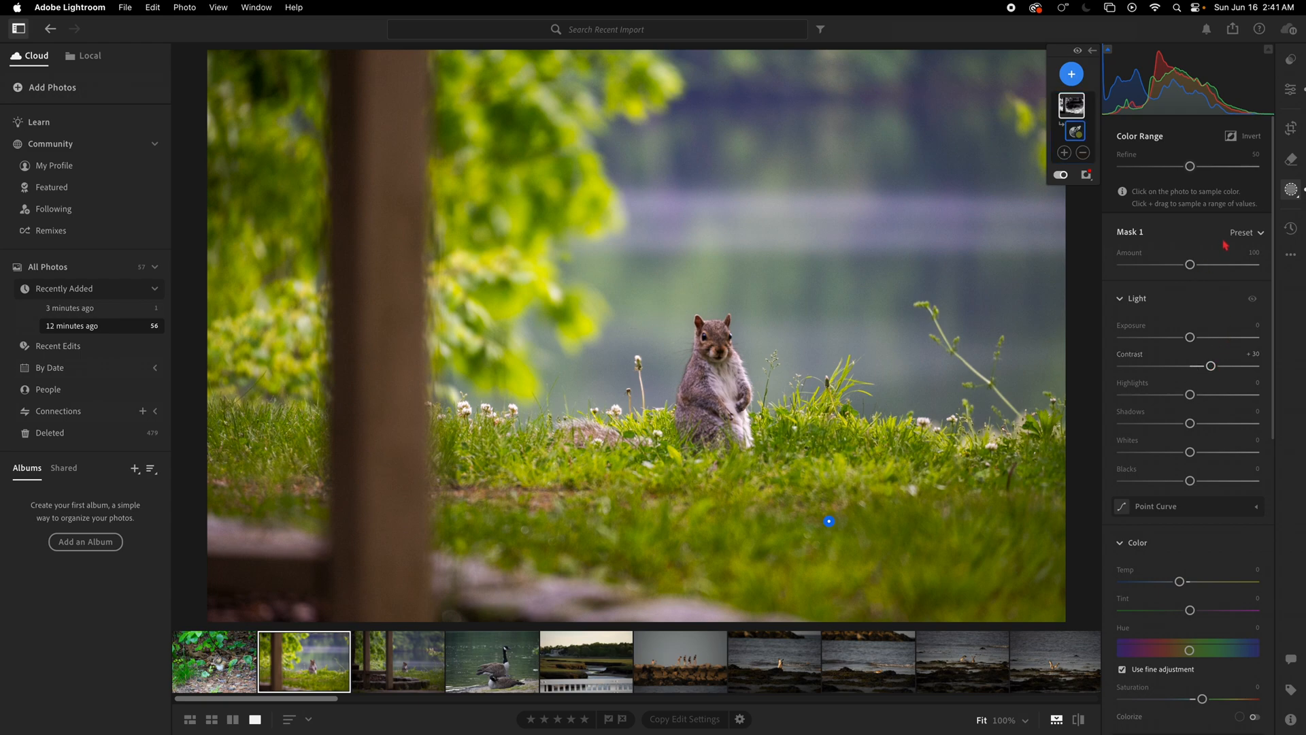
- Resample the Color Range mask on the squirrel's fur, try an exposure change, undo it, and return to the main edit settings
left_click(1073, 73)
left_click(878, 305)
left_click(701, 385)
mouse_move(1190, 338)
left_mouse_down()
mouse_move(1202, 338)
mouse_move(1192, 346)
left_mouse_up()
key("super+z")
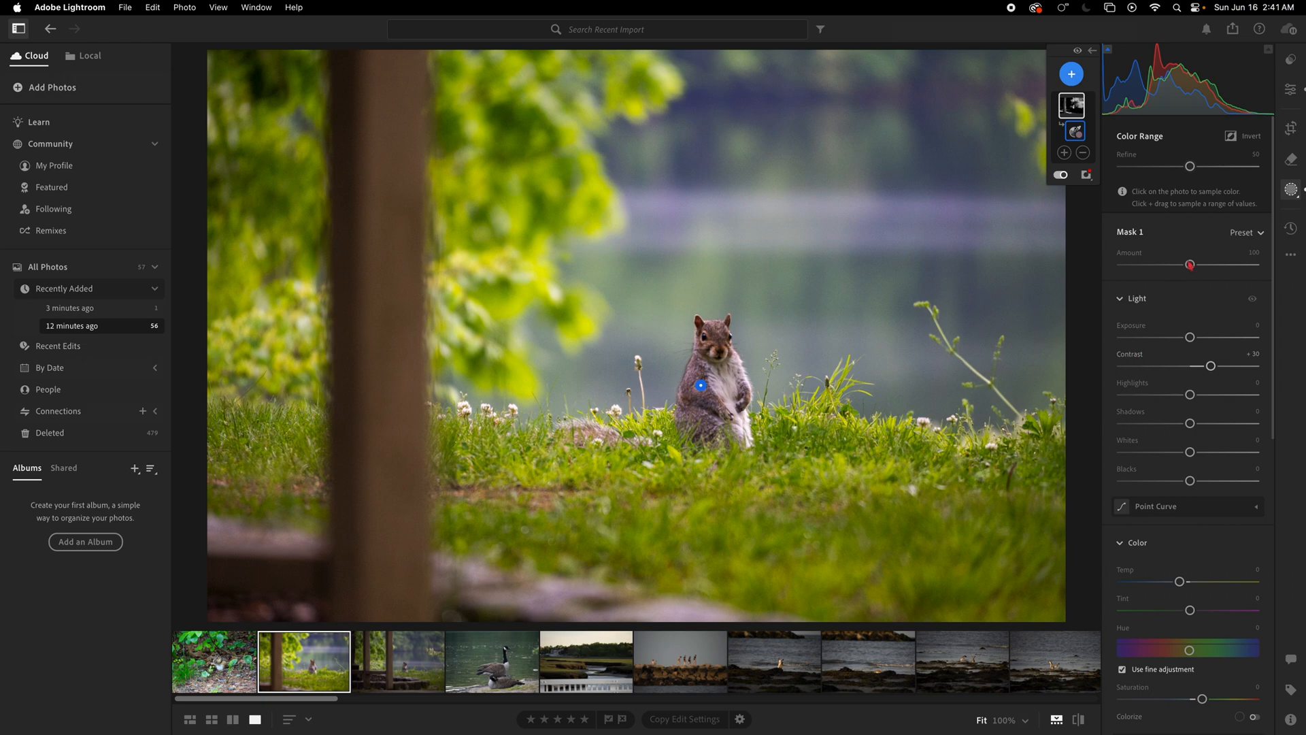
left_click(1297, 96)
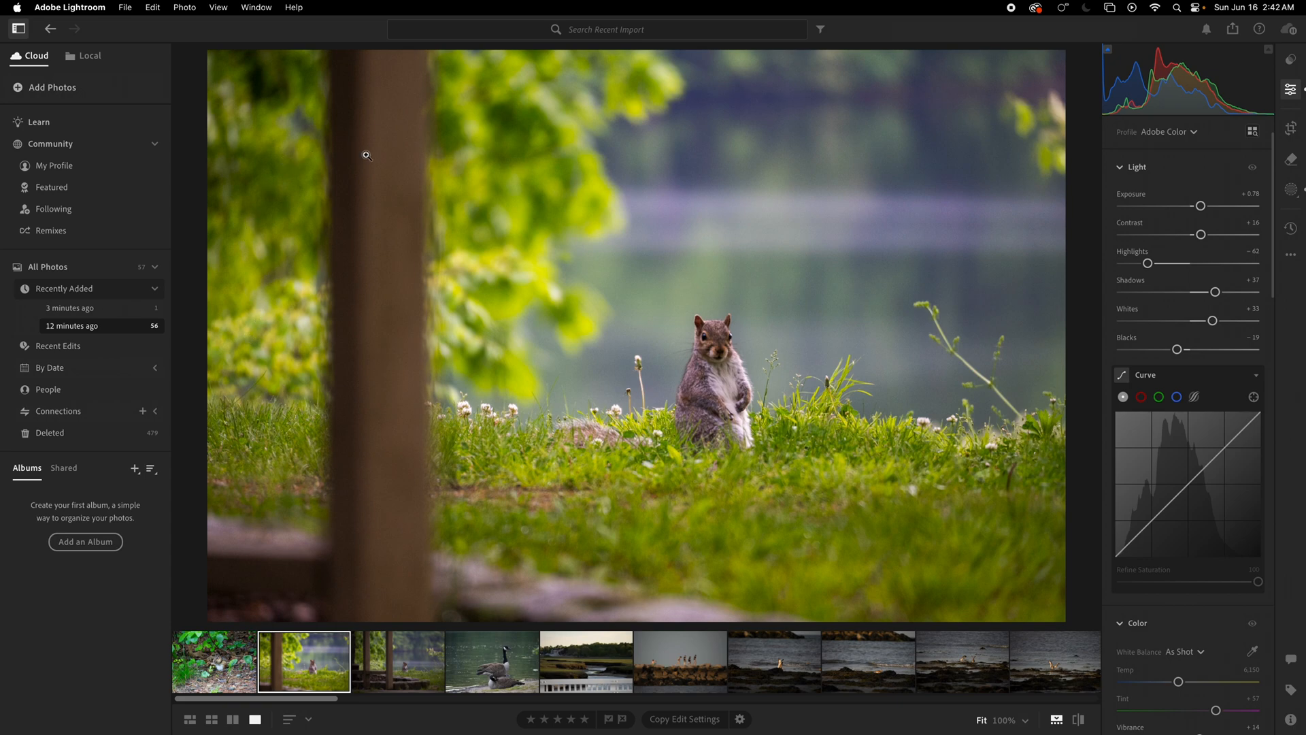
- Crop most of the wooden post off the squirrel photo's left side, trying a trim of its top edge and undoing that trim
left_click(1291, 136)
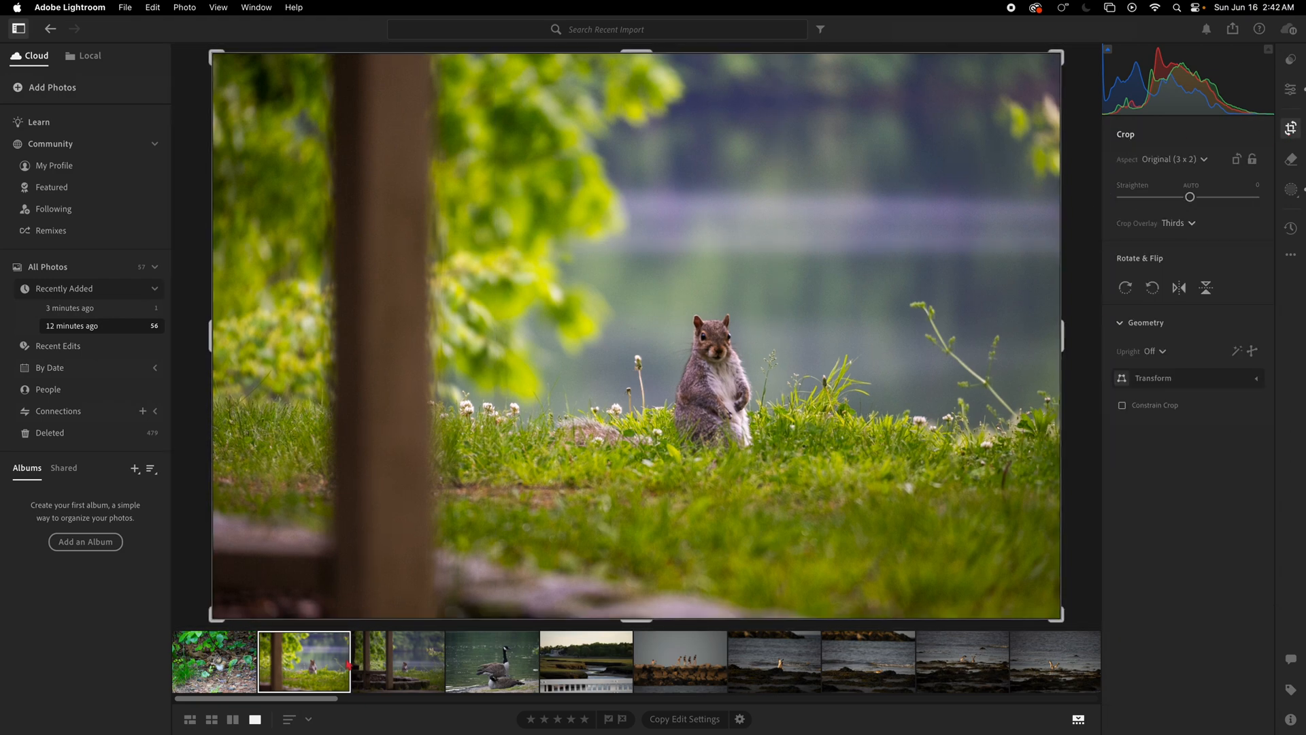
left_click(233, 719)
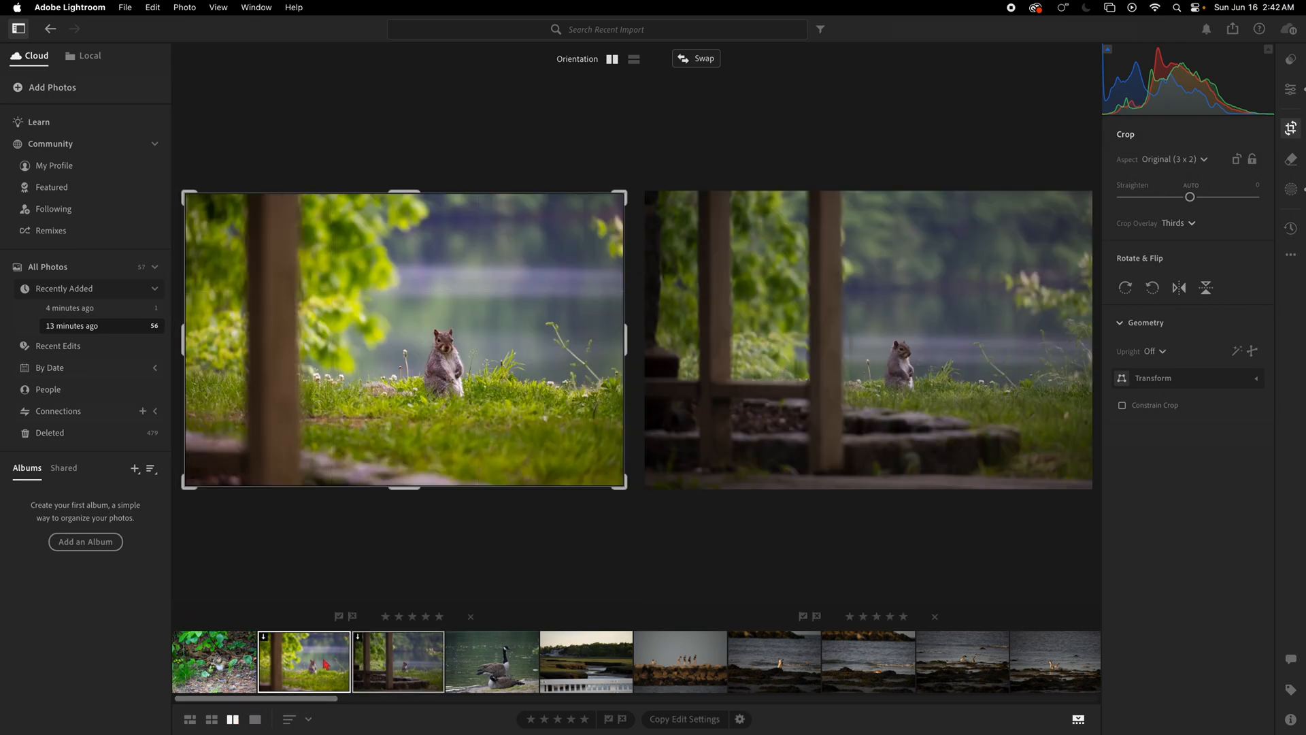
left_click(254, 721)
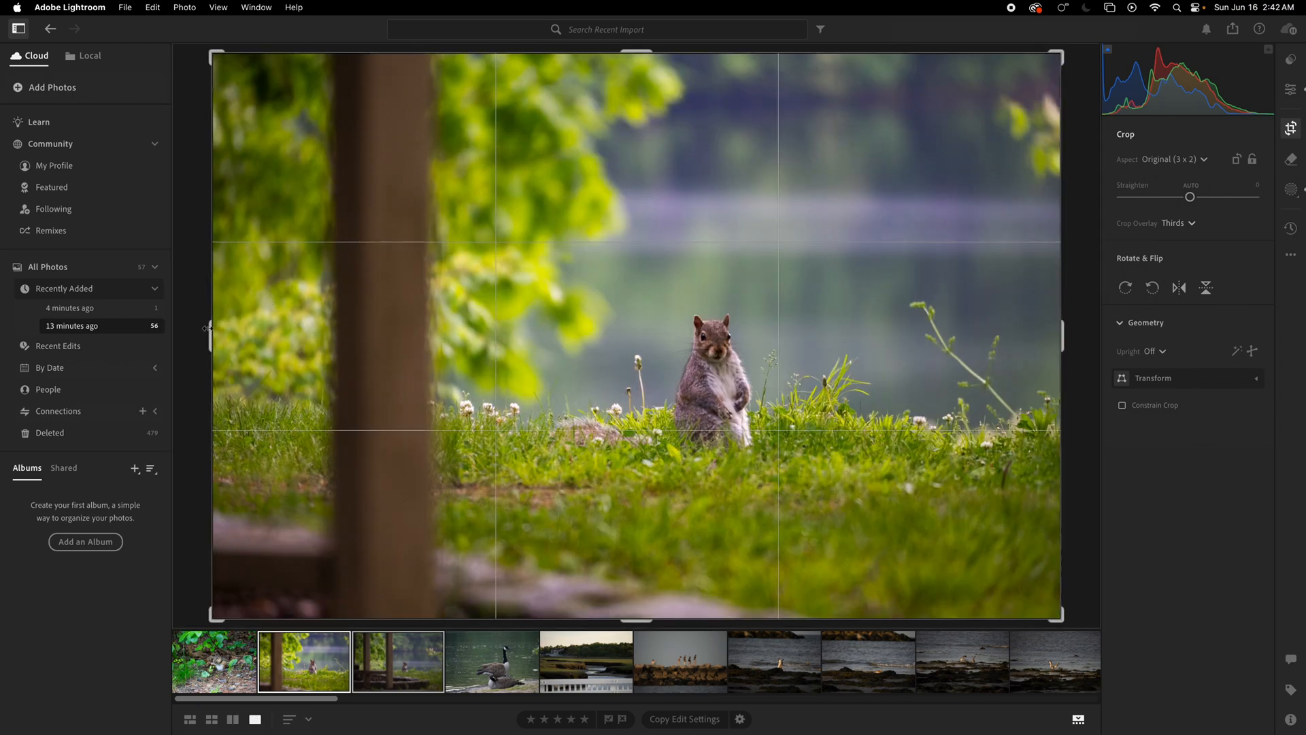
left_click_drag(211, 333, 298, 326)
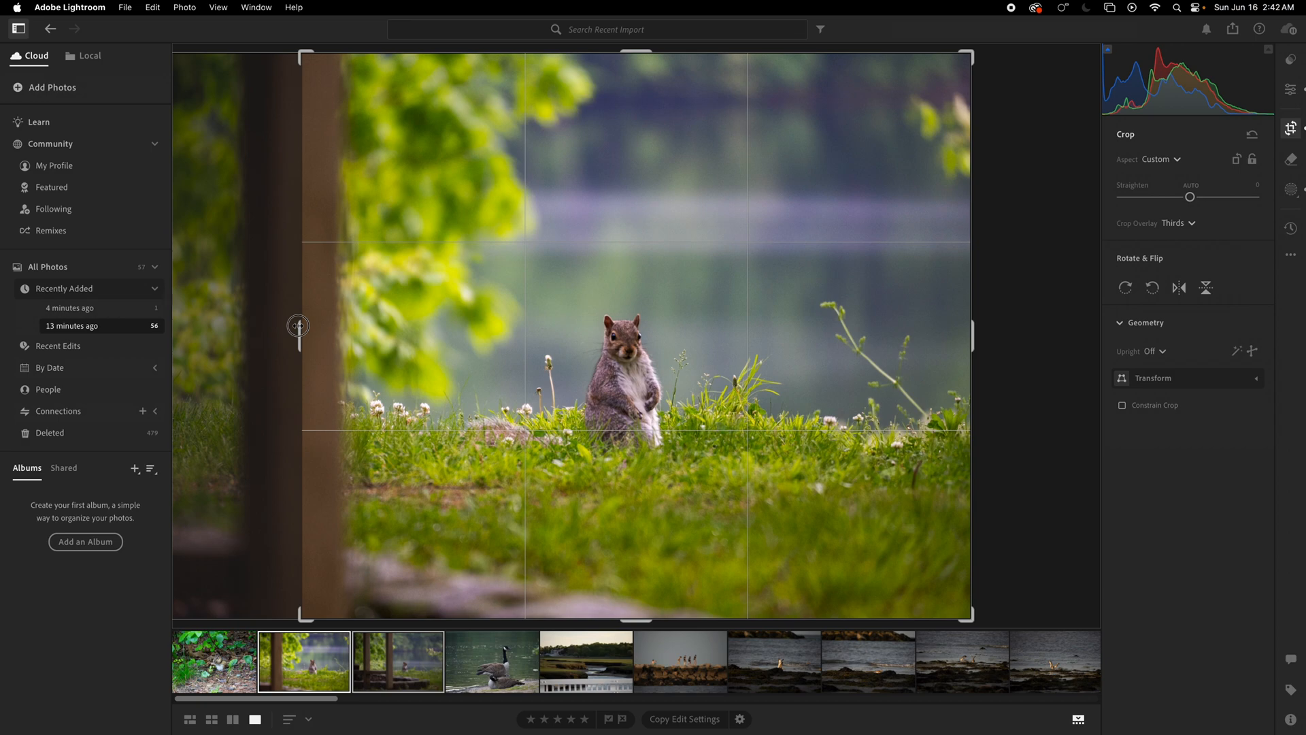
left_click_drag(302, 49, 313, 90)
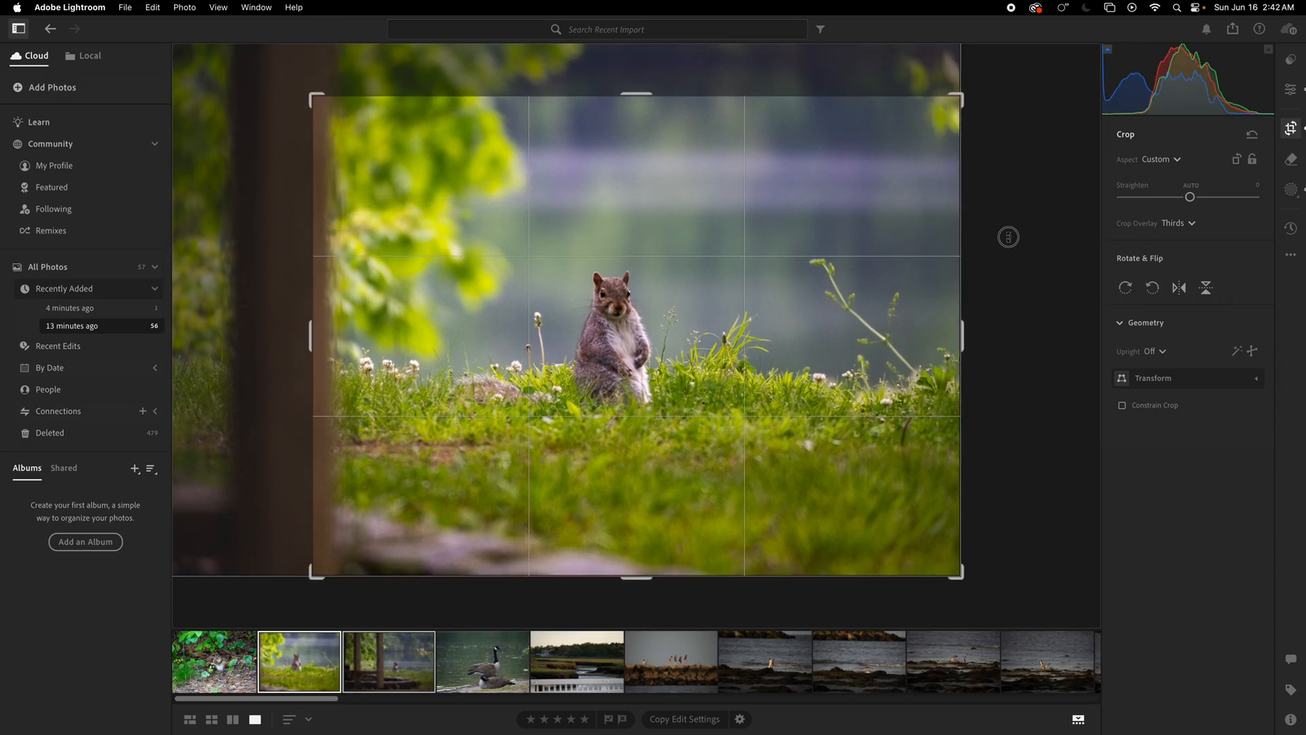
key("Return")
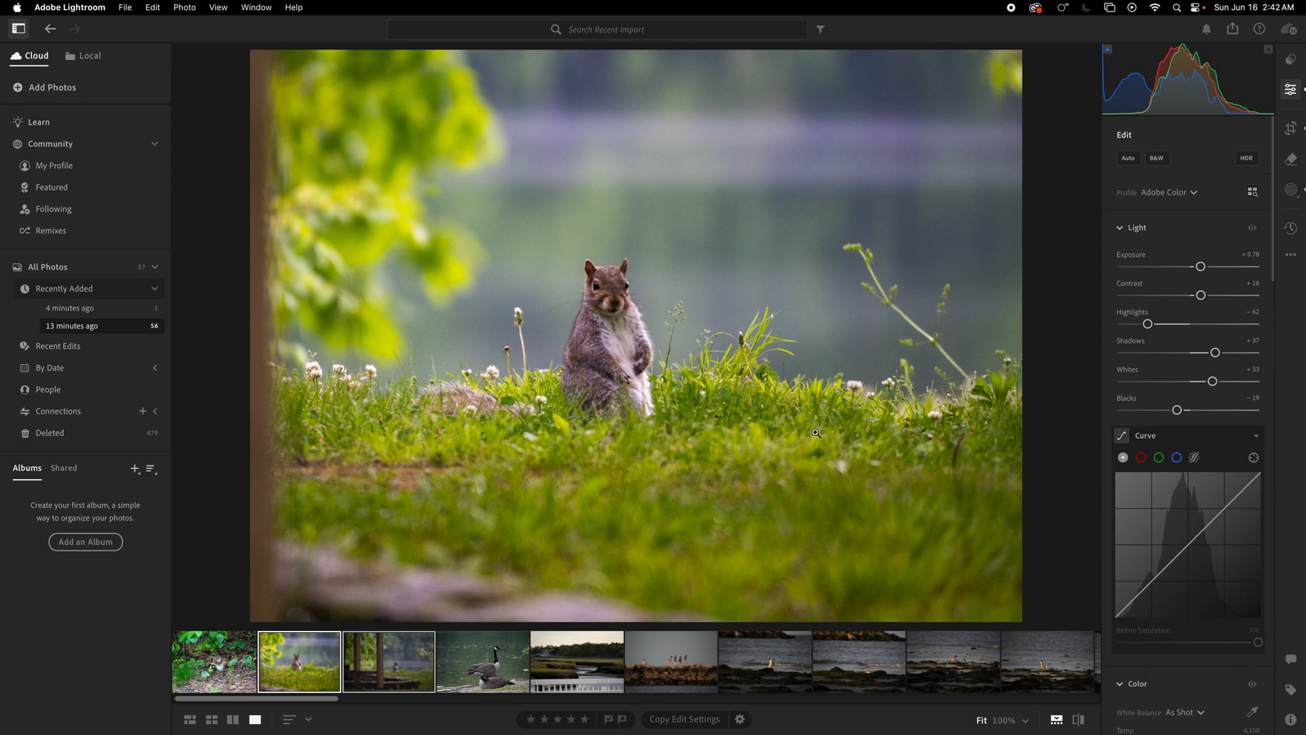
key("super+z")
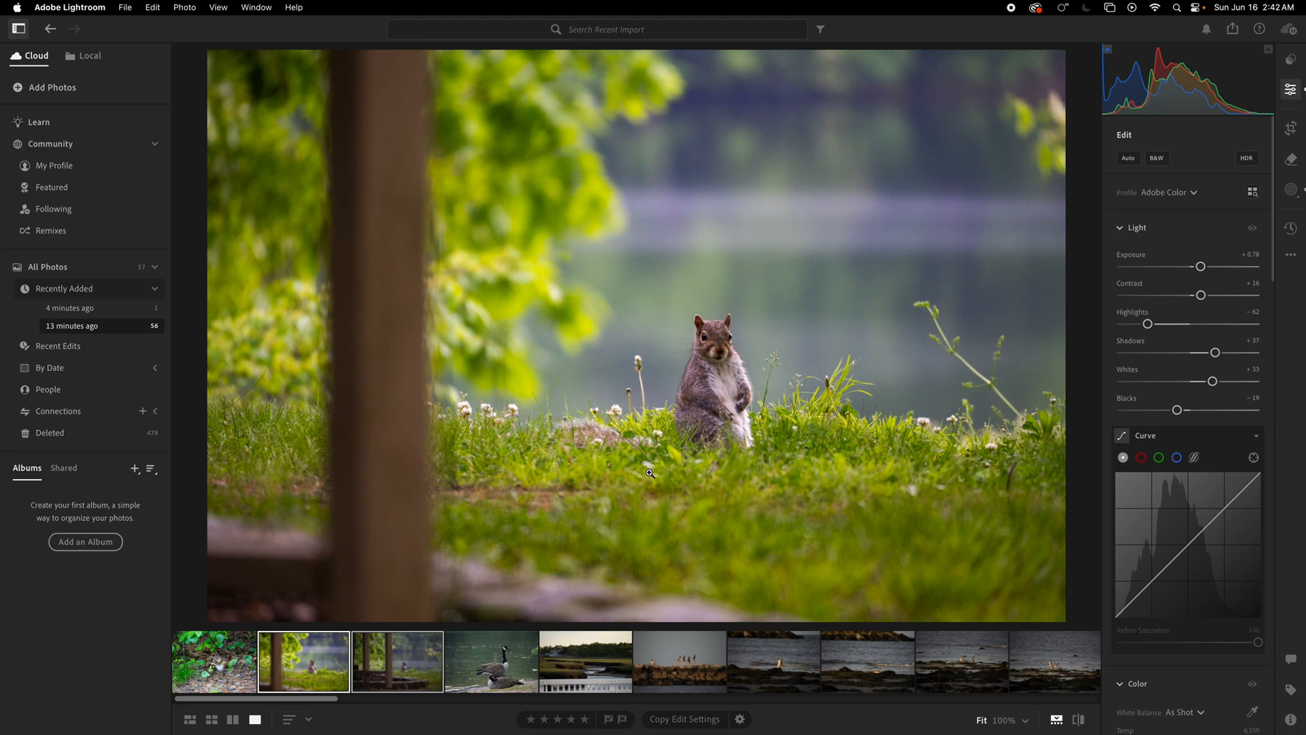
key("super+shift+z")
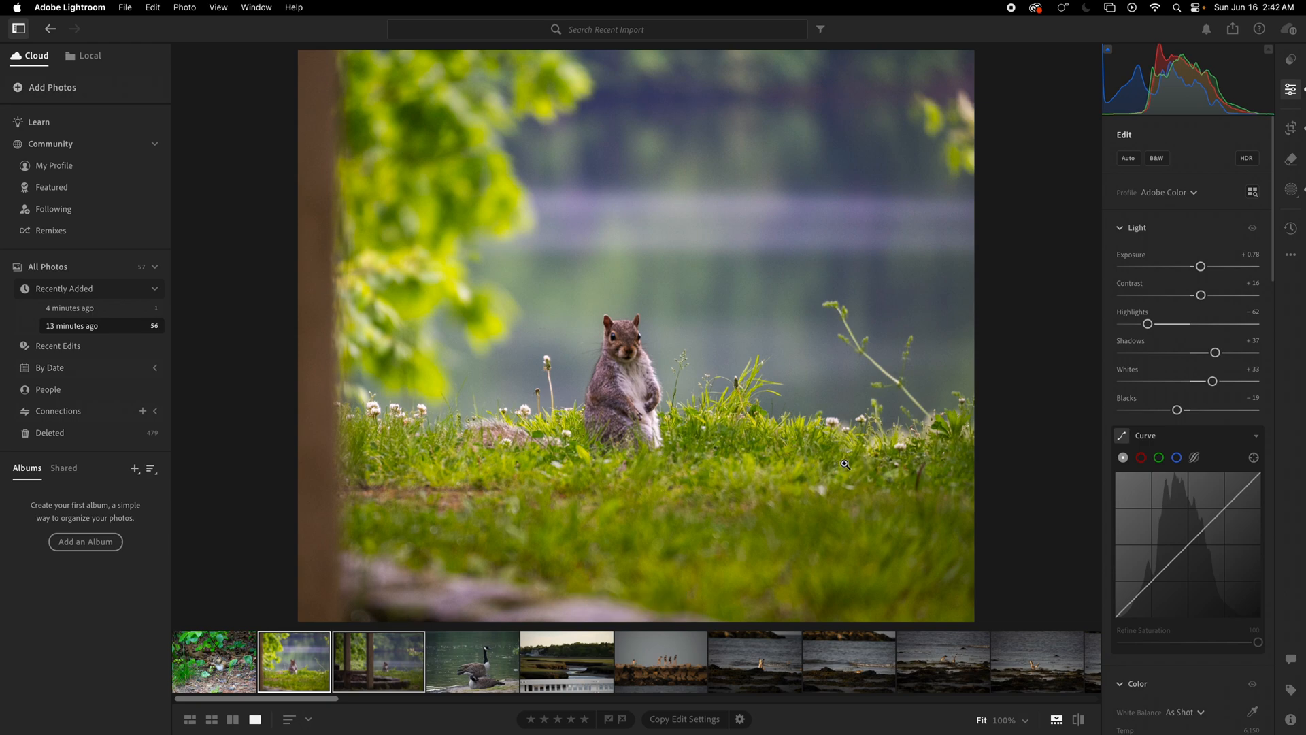
- Apply Auto adjustments to the squirrel photo with two wooden posts, then set its whites to -1 and contrast to +15
left_click(380, 675)
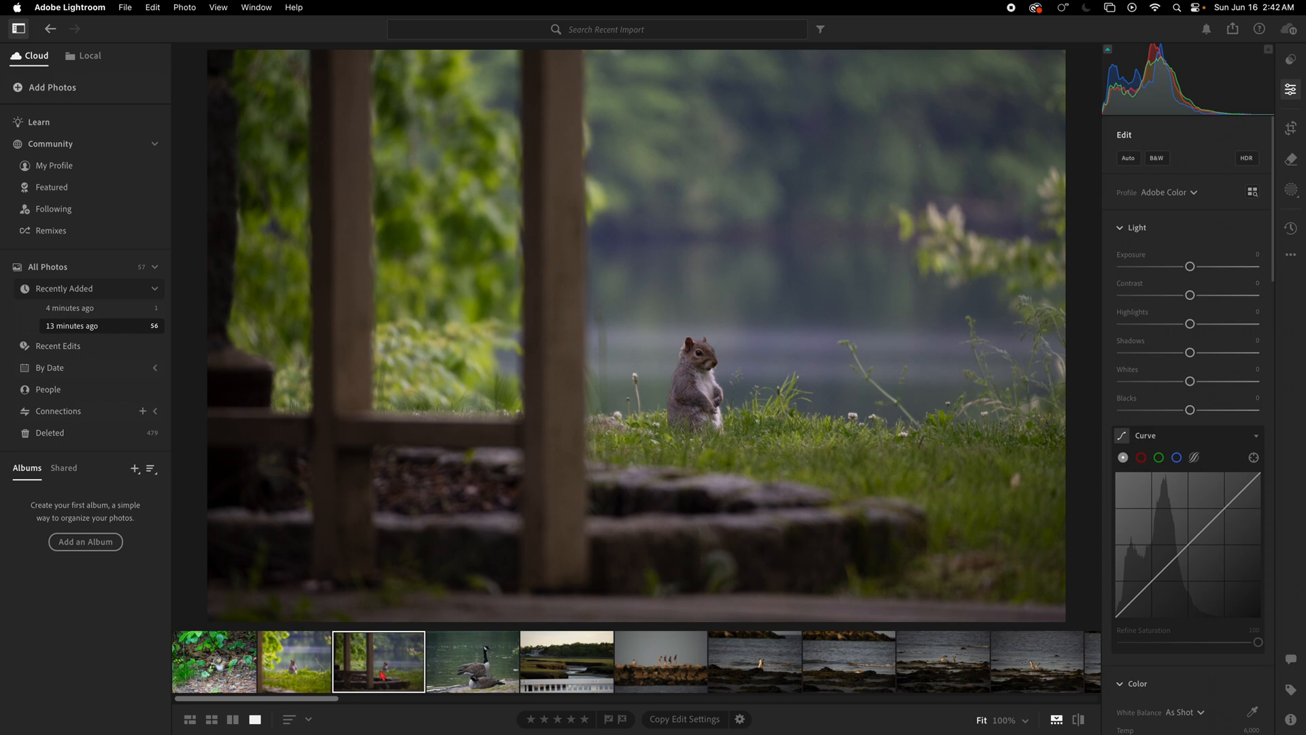
left_click(1129, 159)
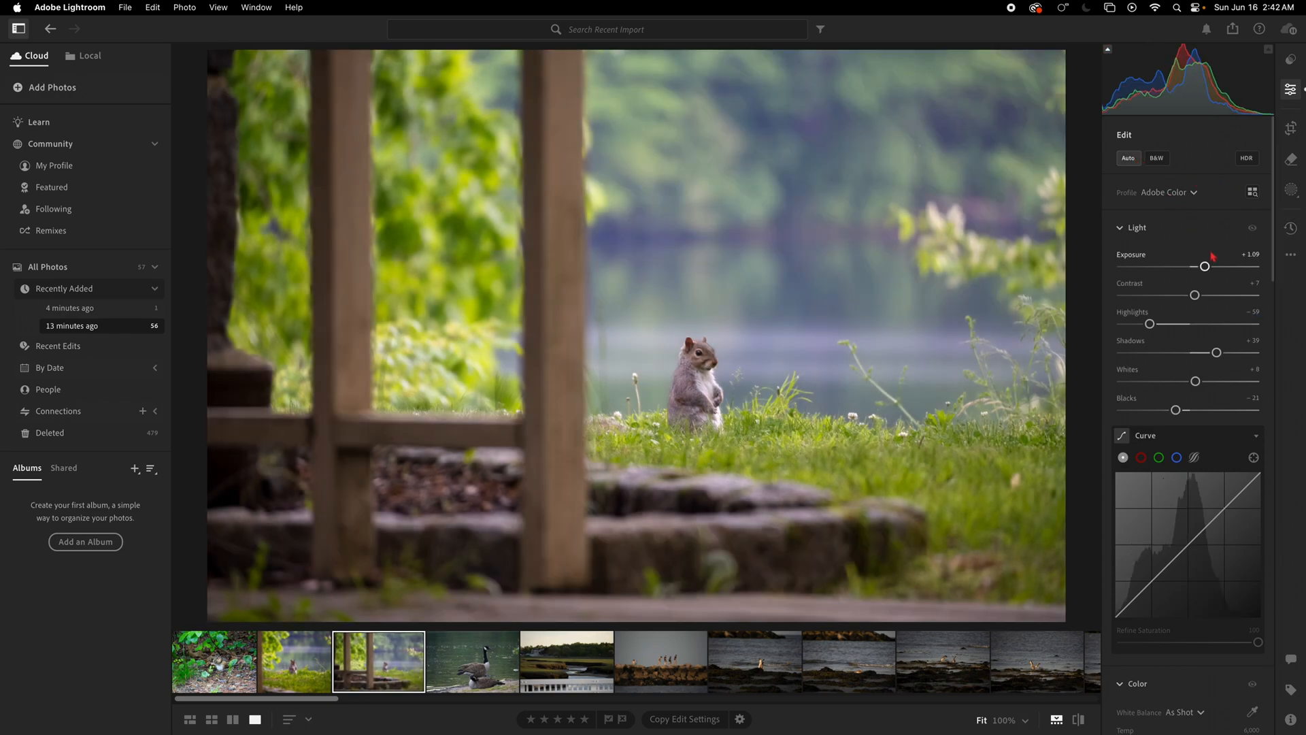
left_click_drag(1196, 382, 1189, 381)
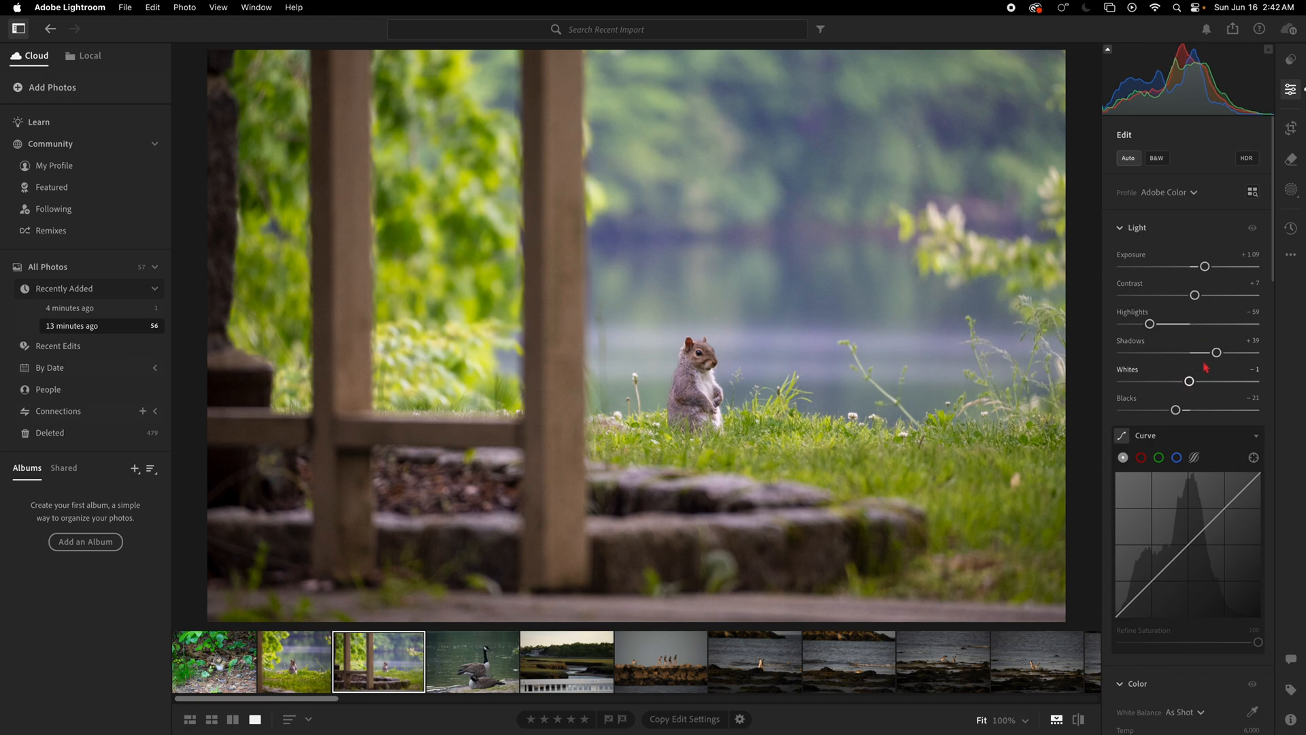
left_click_drag(1200, 300, 1205, 300)
scroll(1211, 306, "down", 1)
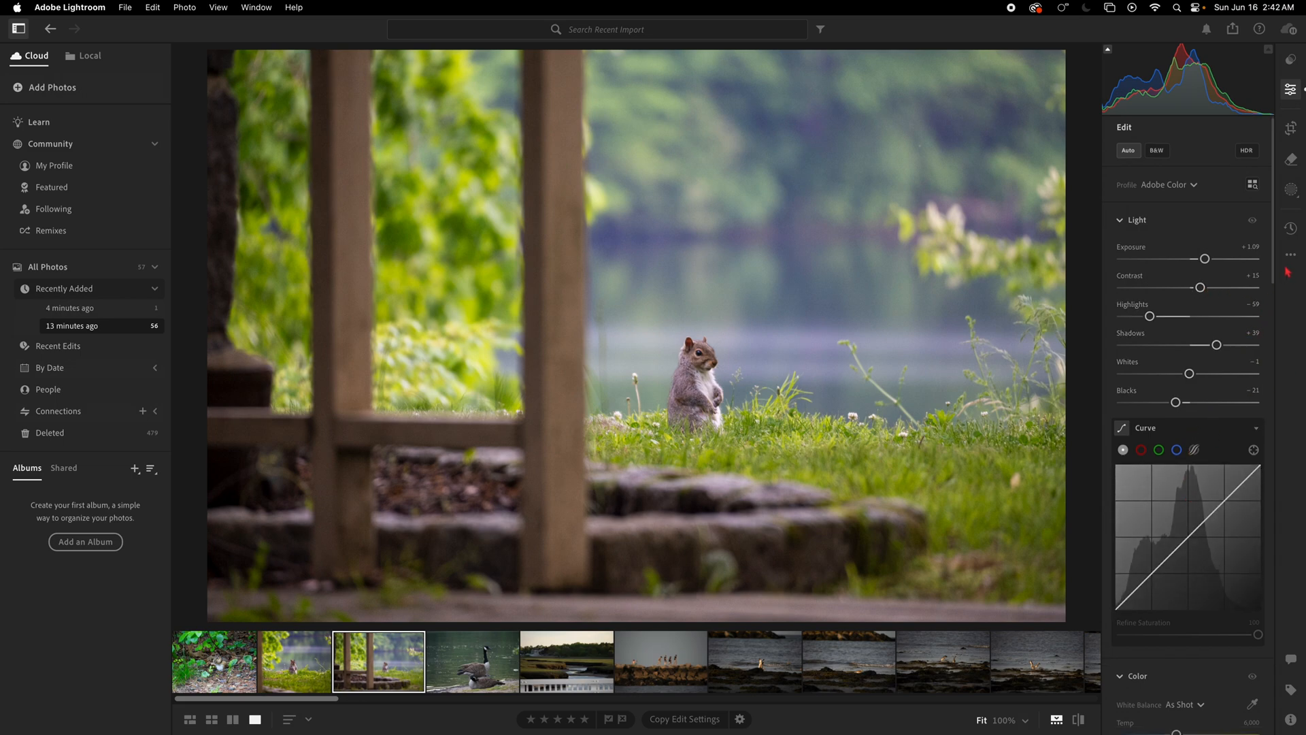
- Add a Color Range mask sampled from the green foliage between the posts, with contrast +15 and saturation +21
left_click(1291, 189)
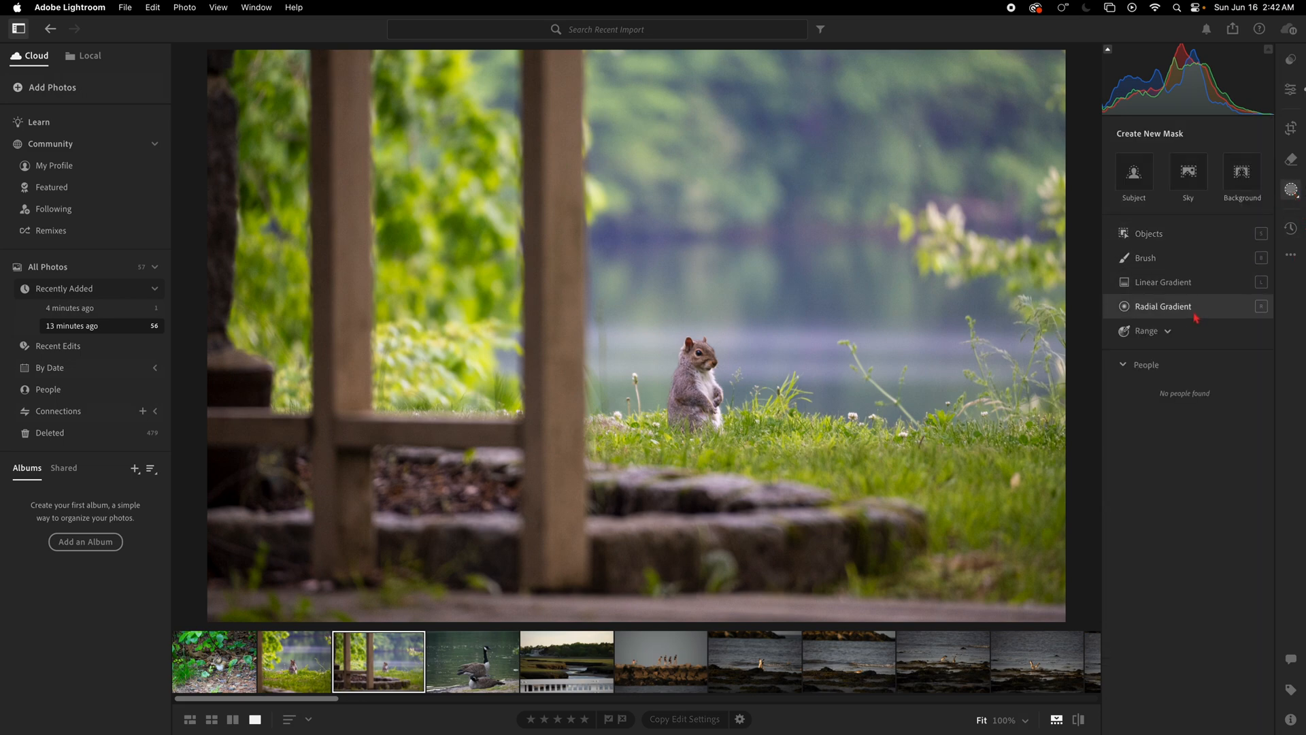
left_click(1150, 331)
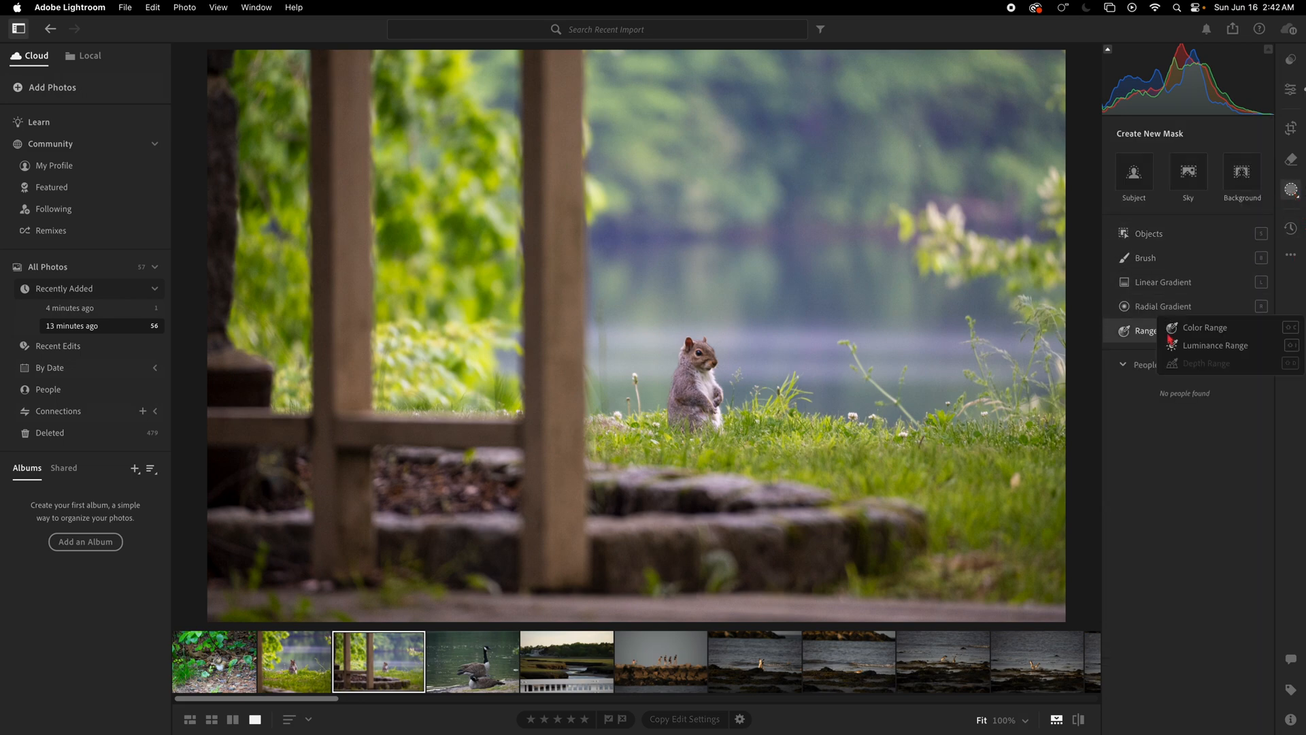
left_click(1204, 328)
left_click(424, 257)
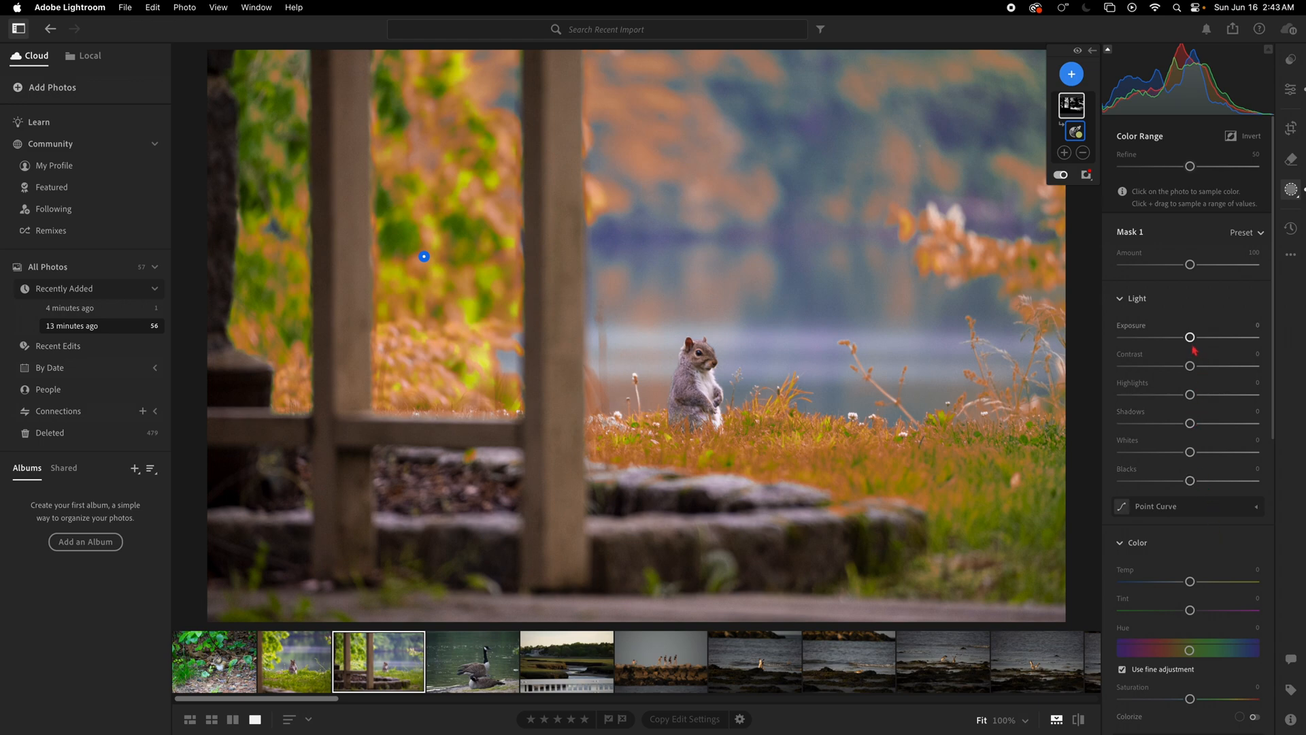
left_click_drag(1190, 366, 1201, 366)
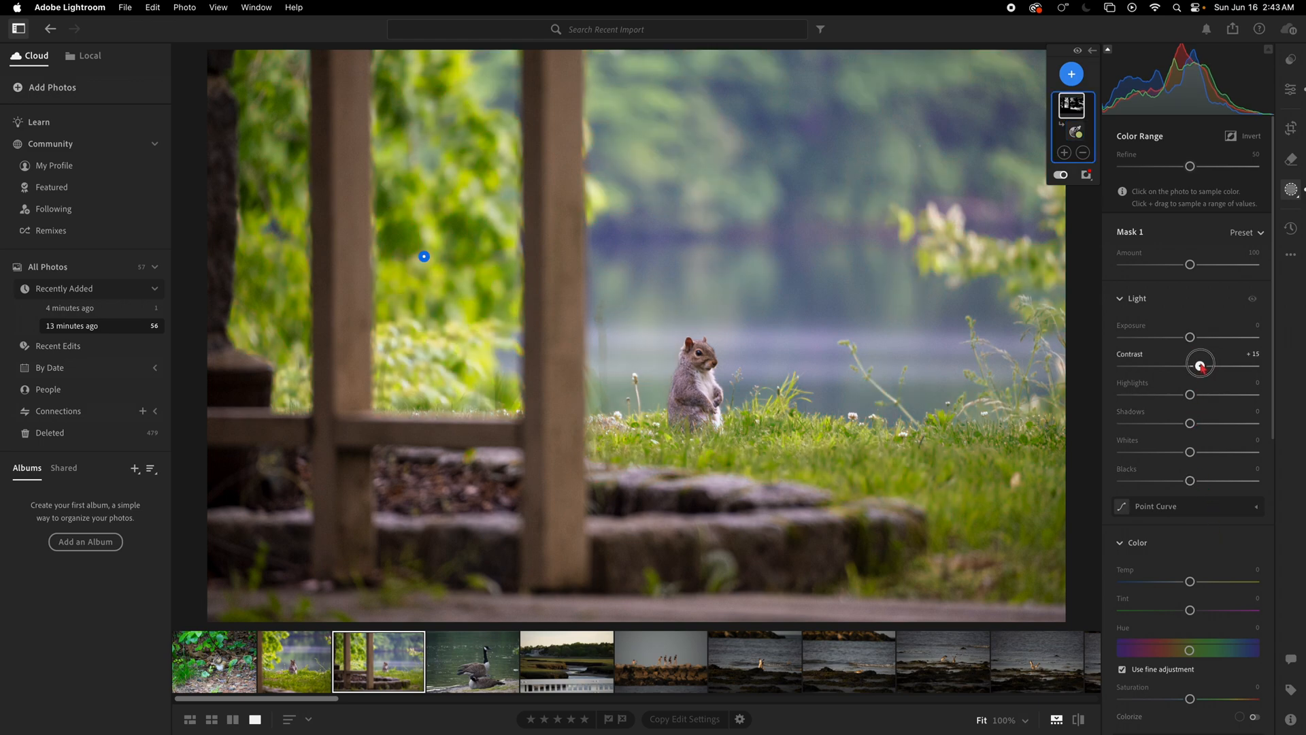
scroll(1201, 449, "down", 5)
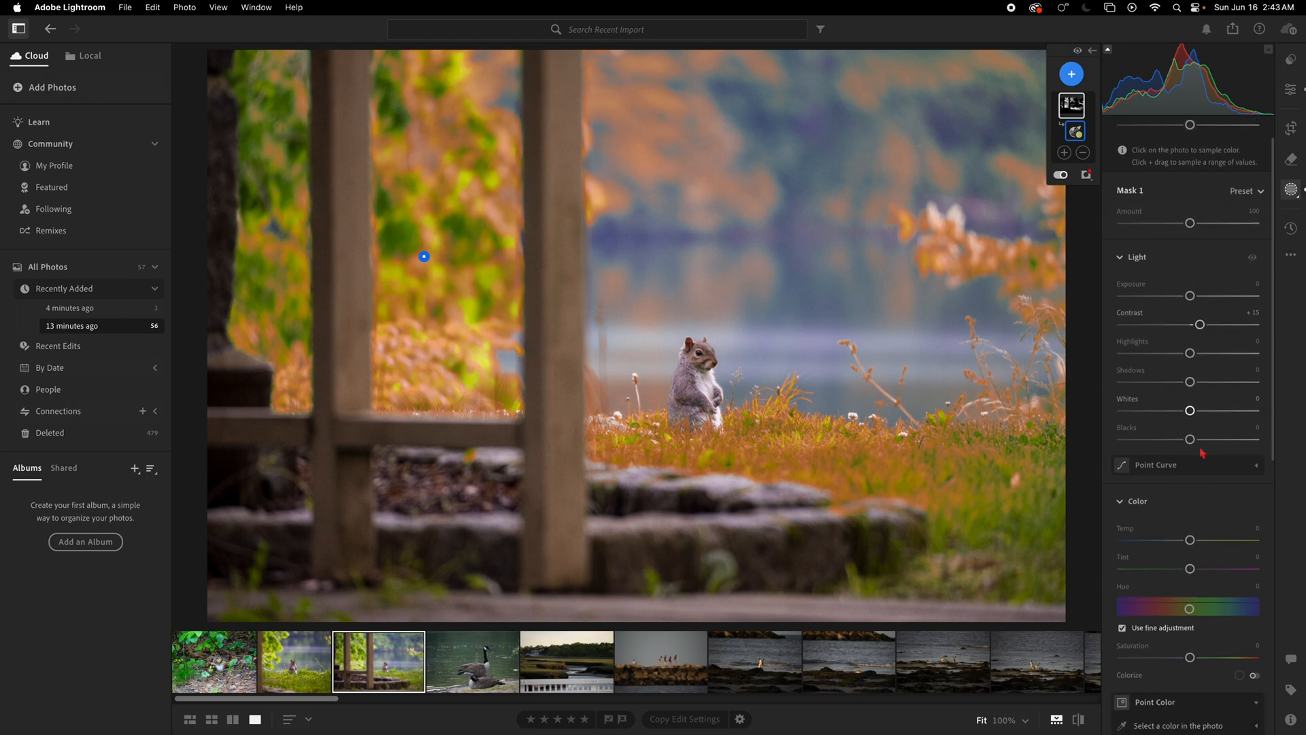
left_click_drag(1190, 433, 1204, 434)
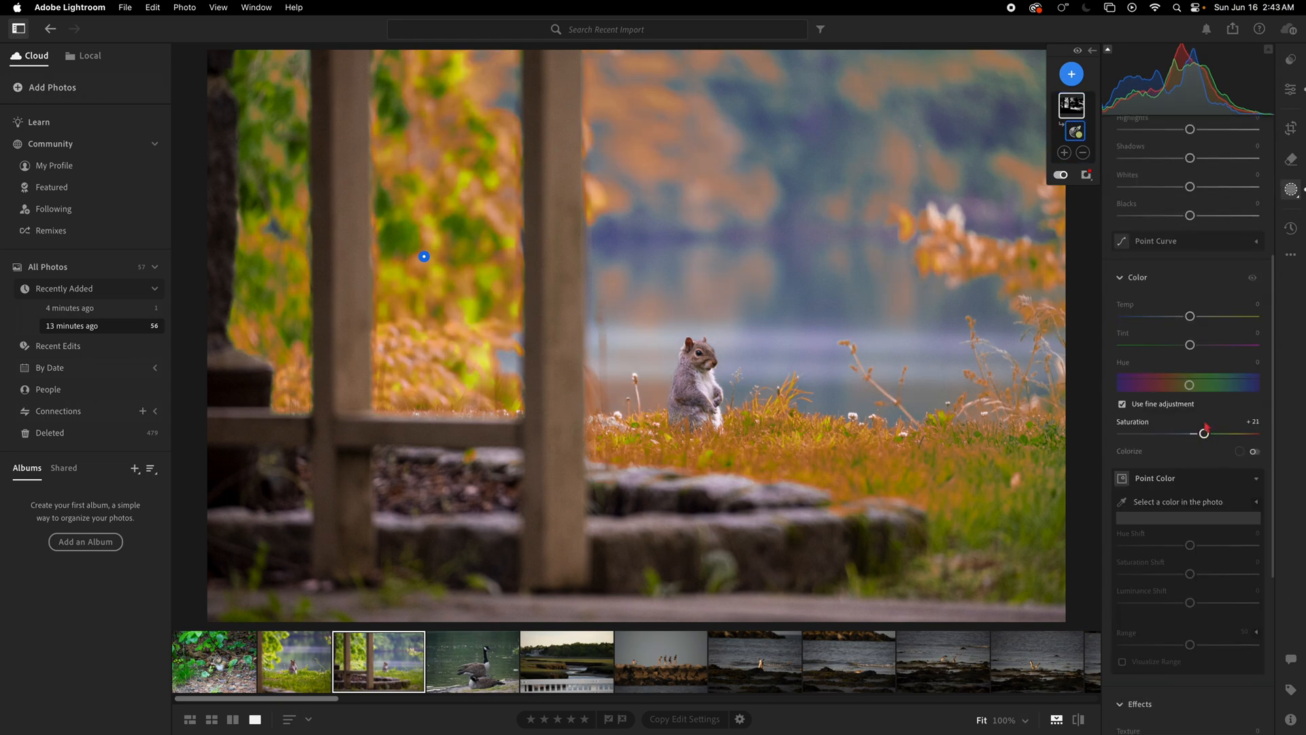
scroll(1210, 394, "up", 5)
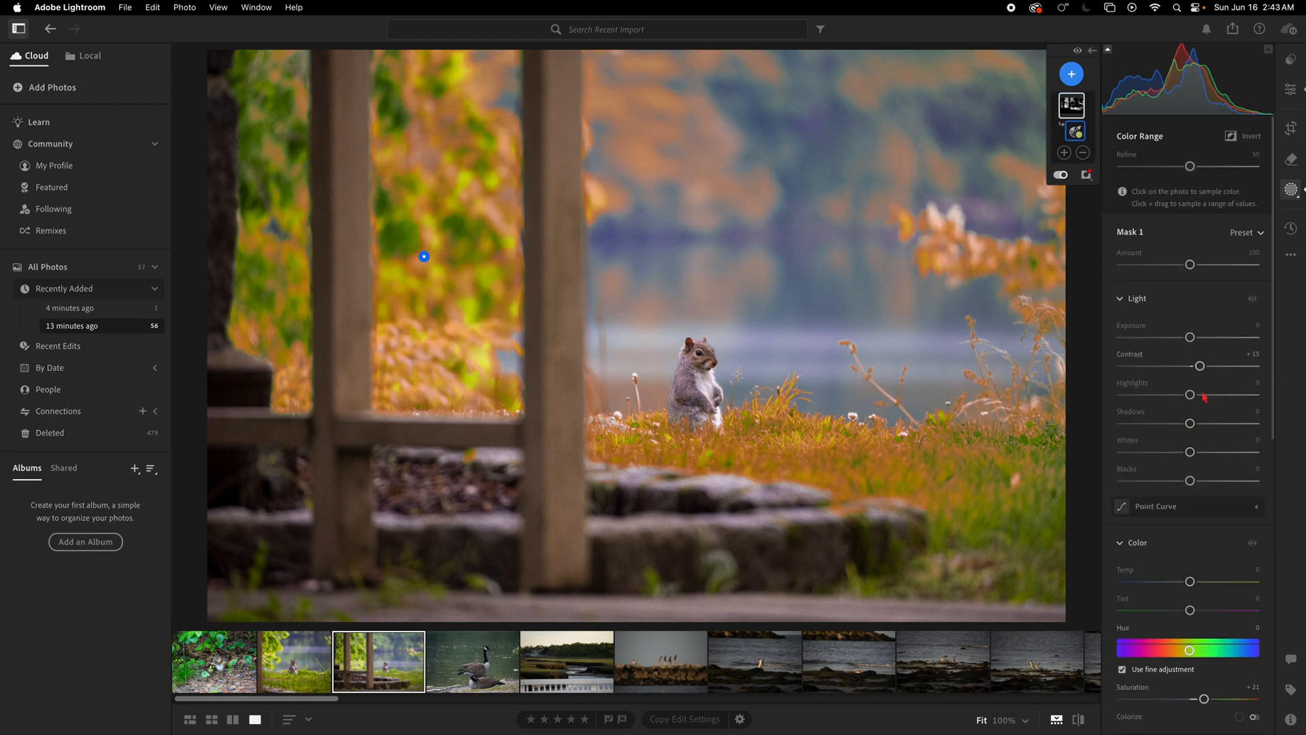
- Set the whole photo's shadows to +12, blacks to -30 and exposure to +1.15
left_click(1291, 92)
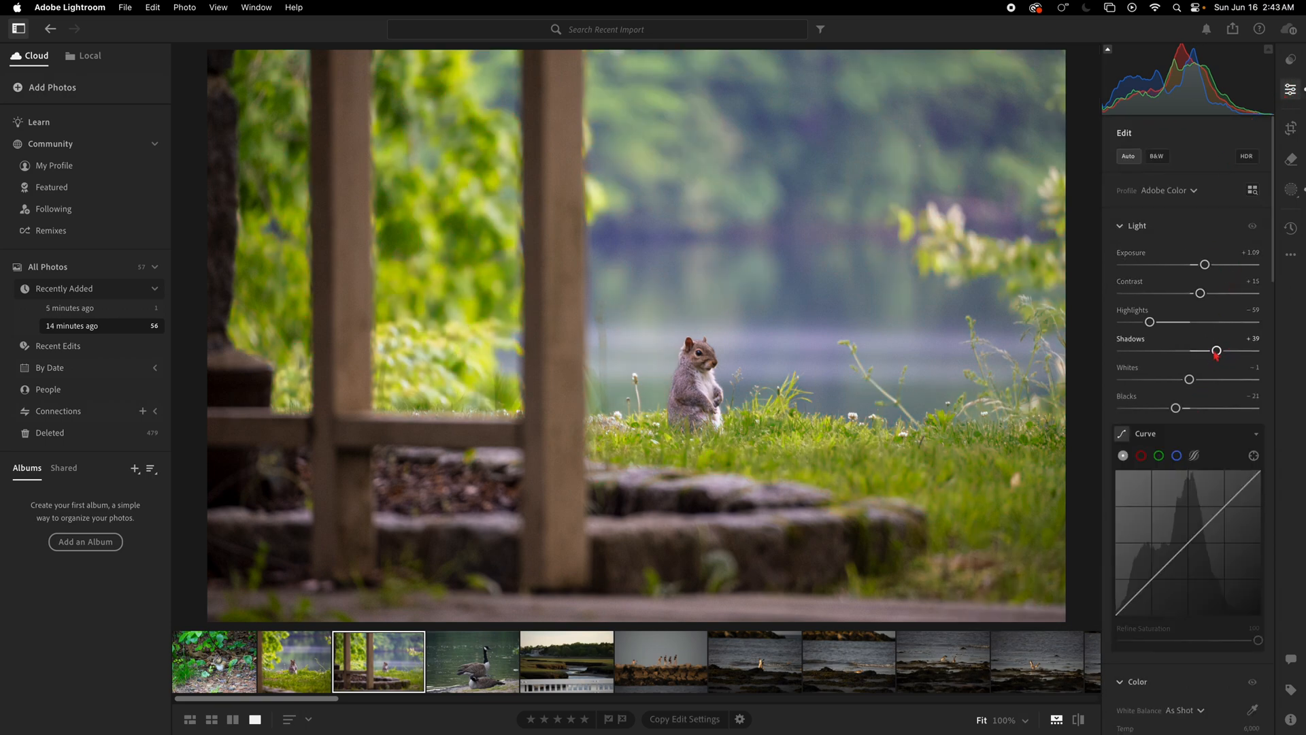
left_click_drag(1216, 354, 1198, 355)
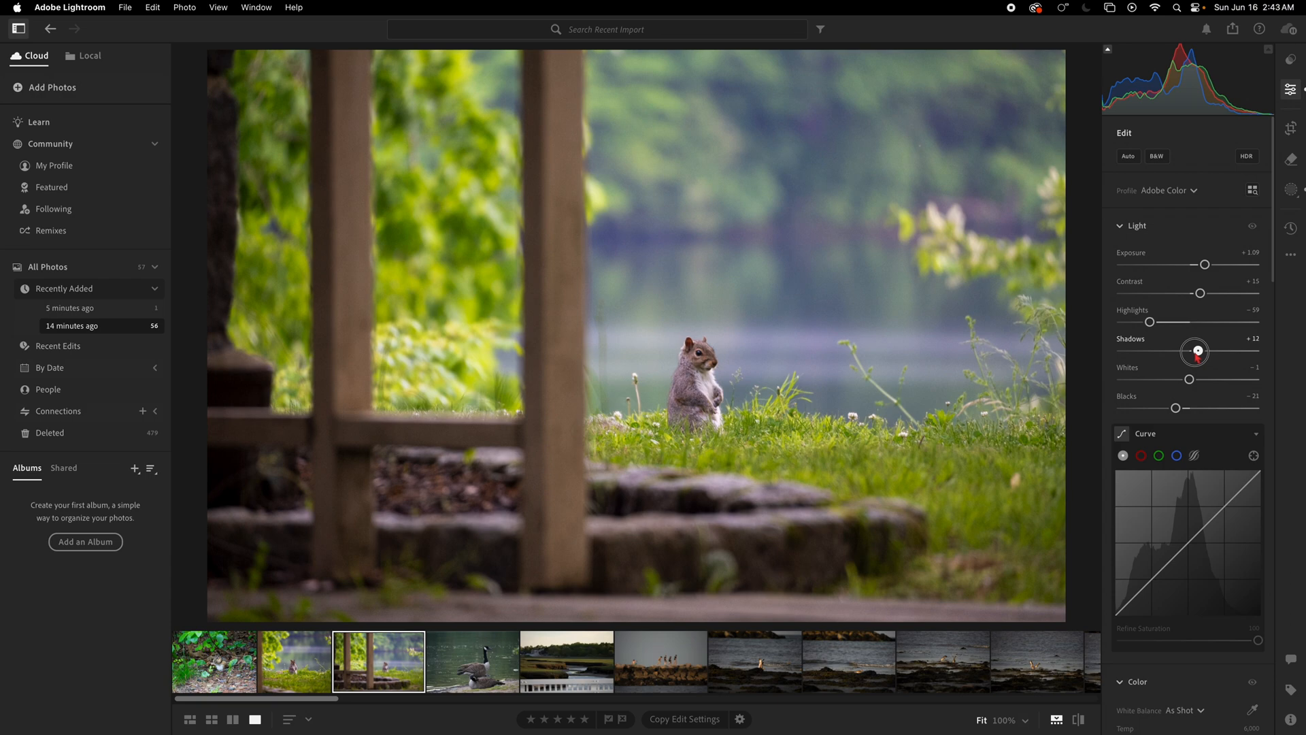
left_click_drag(1175, 408, 1169, 408)
left_click_drag(1205, 265, 1208, 267)
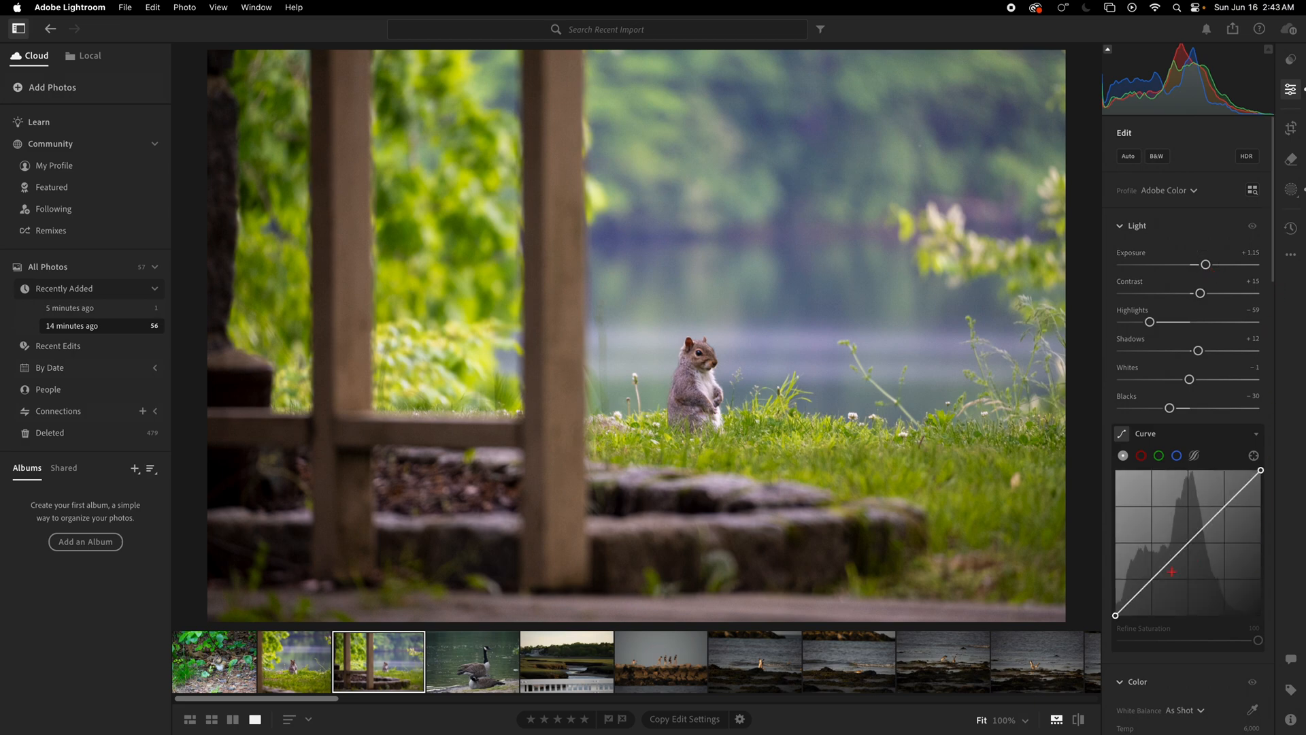
- Compare the edited squirrel photo with its original version several times, ending on the edited version
left_click(1082, 724)
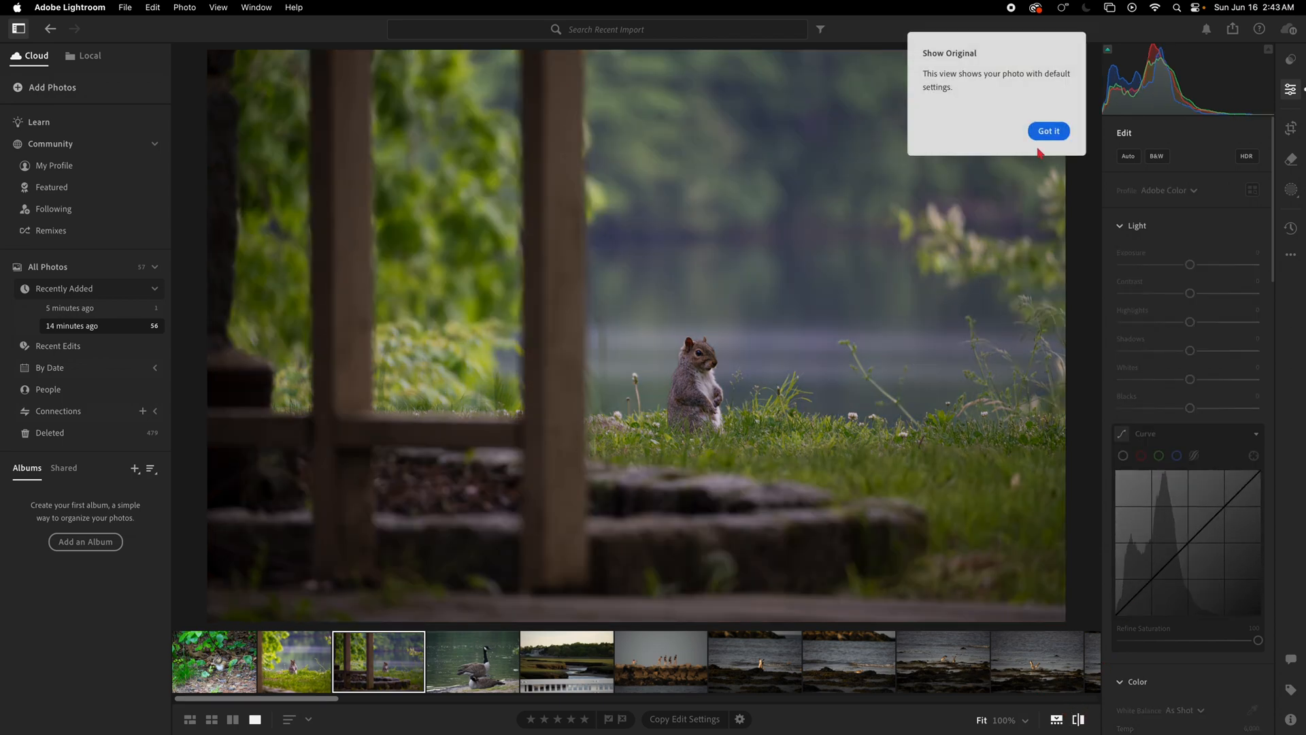
left_click(1049, 133)
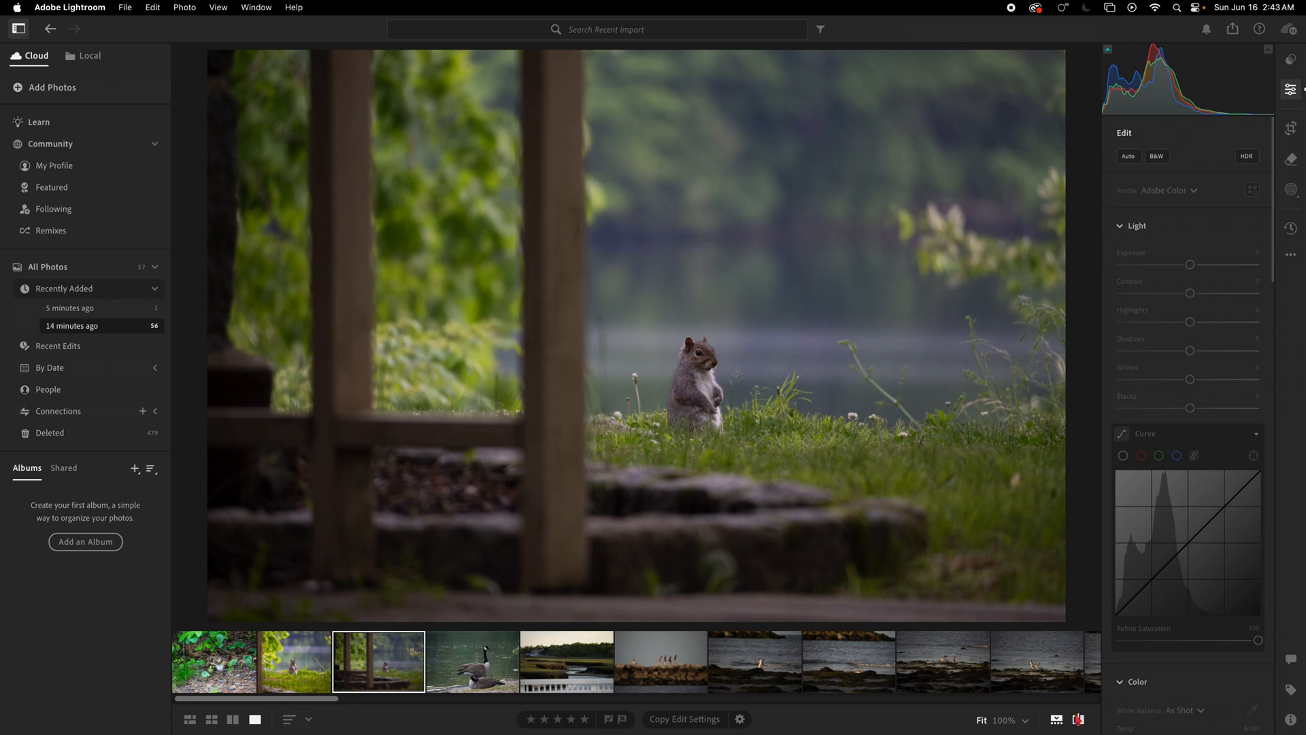
left_click(1079, 719)
left_click(1078, 719)
left_click(1079, 719)
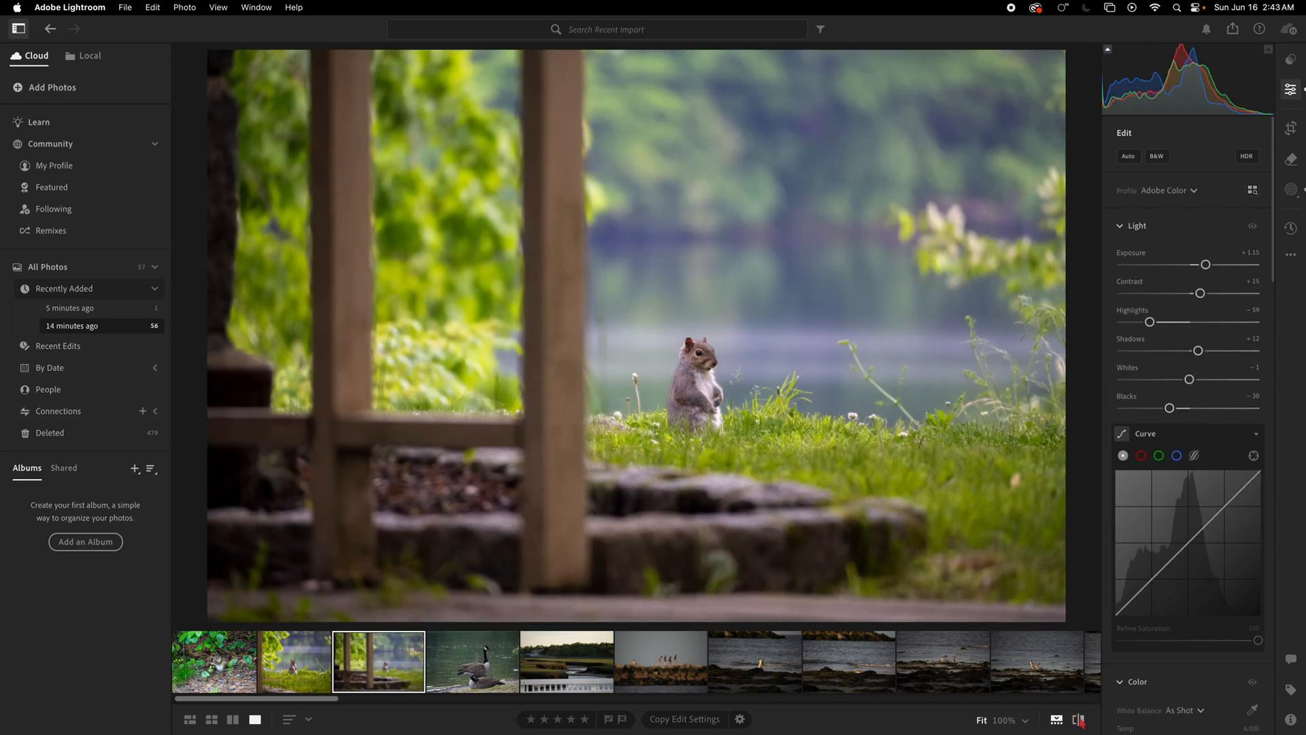
left_click(1079, 719)
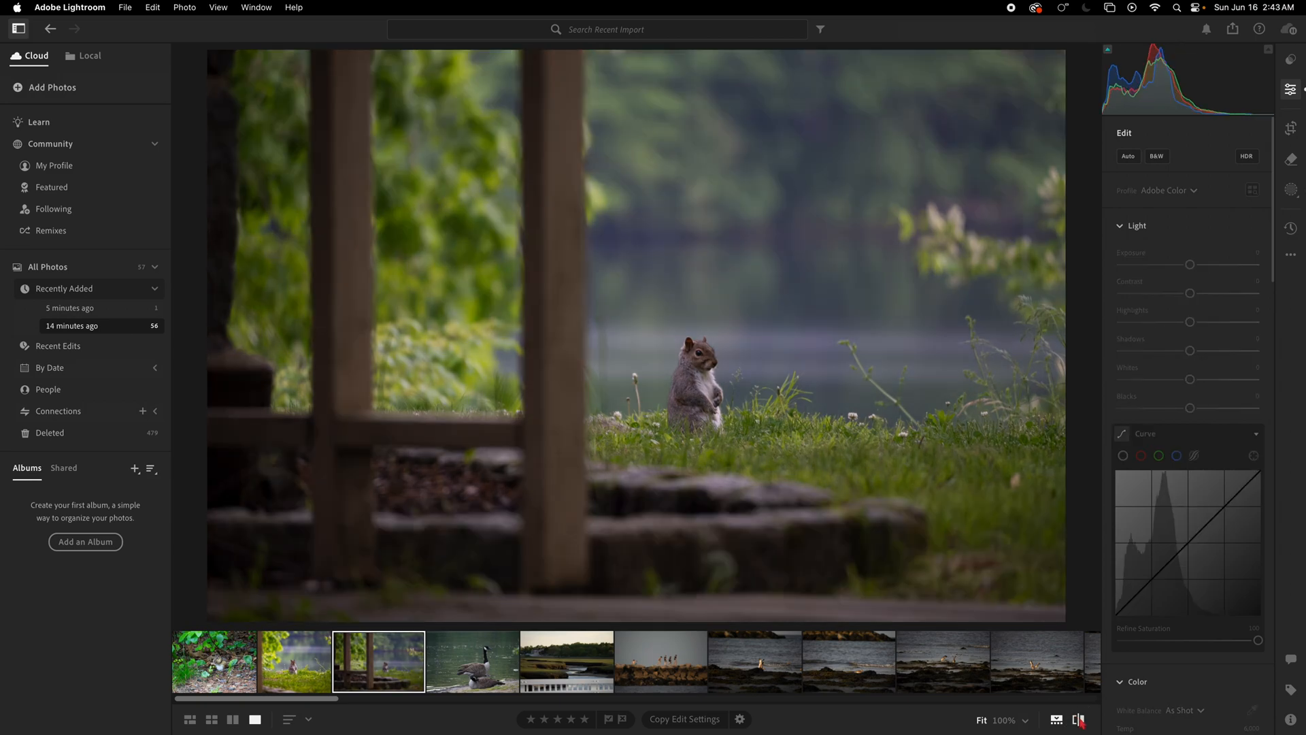
left_click(1079, 720)
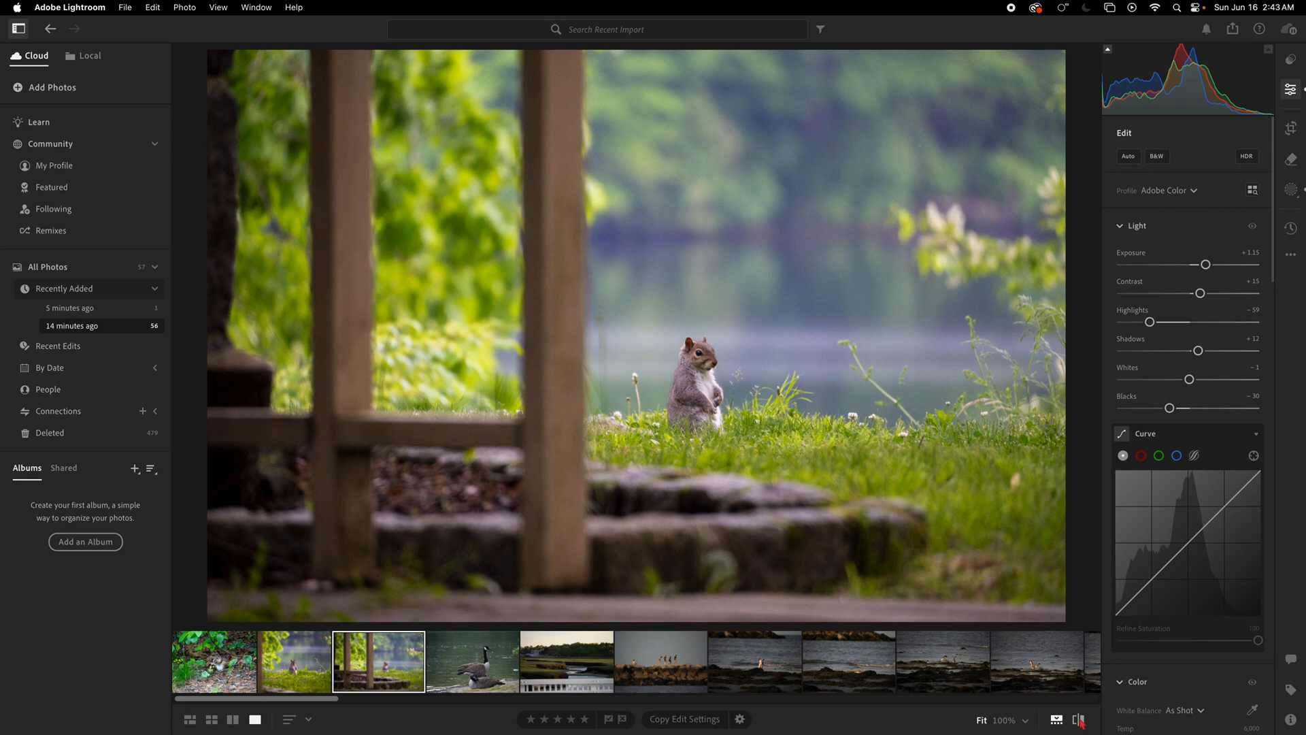
- View the original of the squirrel photo once more and return to its edited version
left_click(1079, 719)
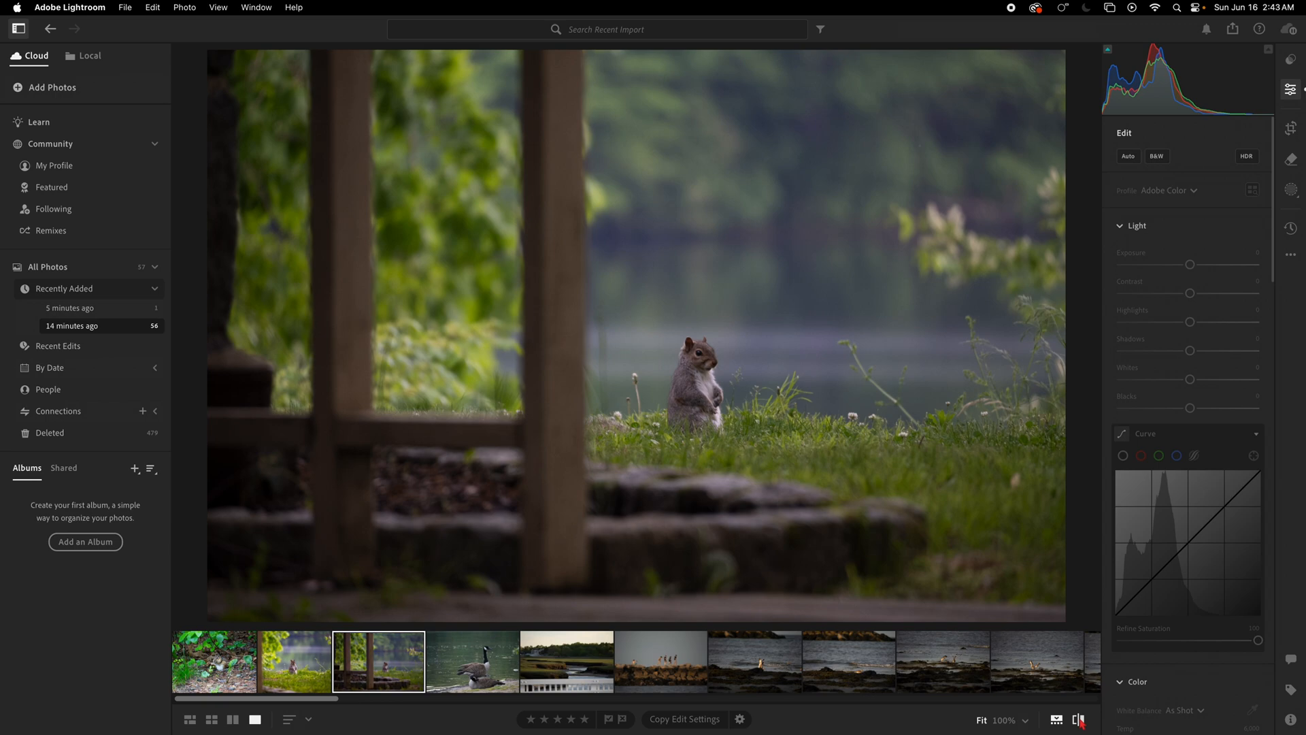
left_click(1079, 720)
- Check the standing goose's beak up close in the photo of two geese and apply Auto adjustments to the photo
left_click(487, 675)
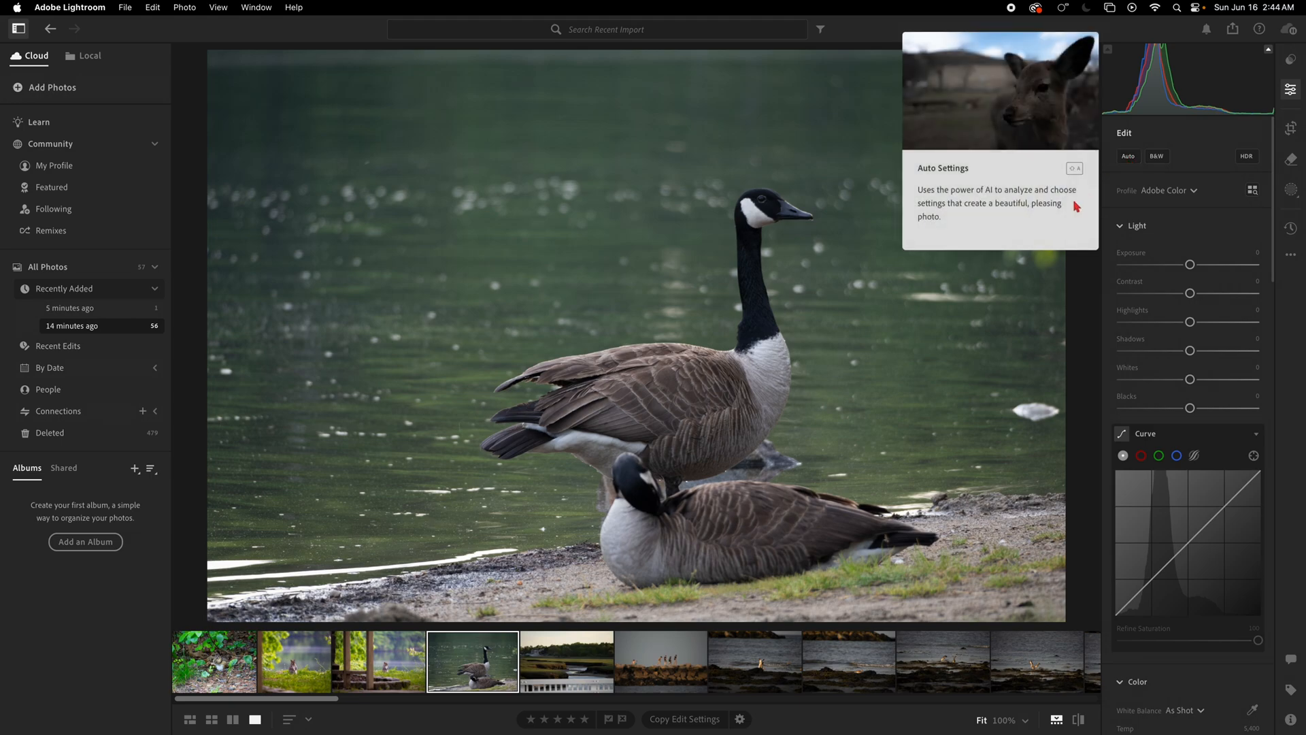
left_click(807, 216)
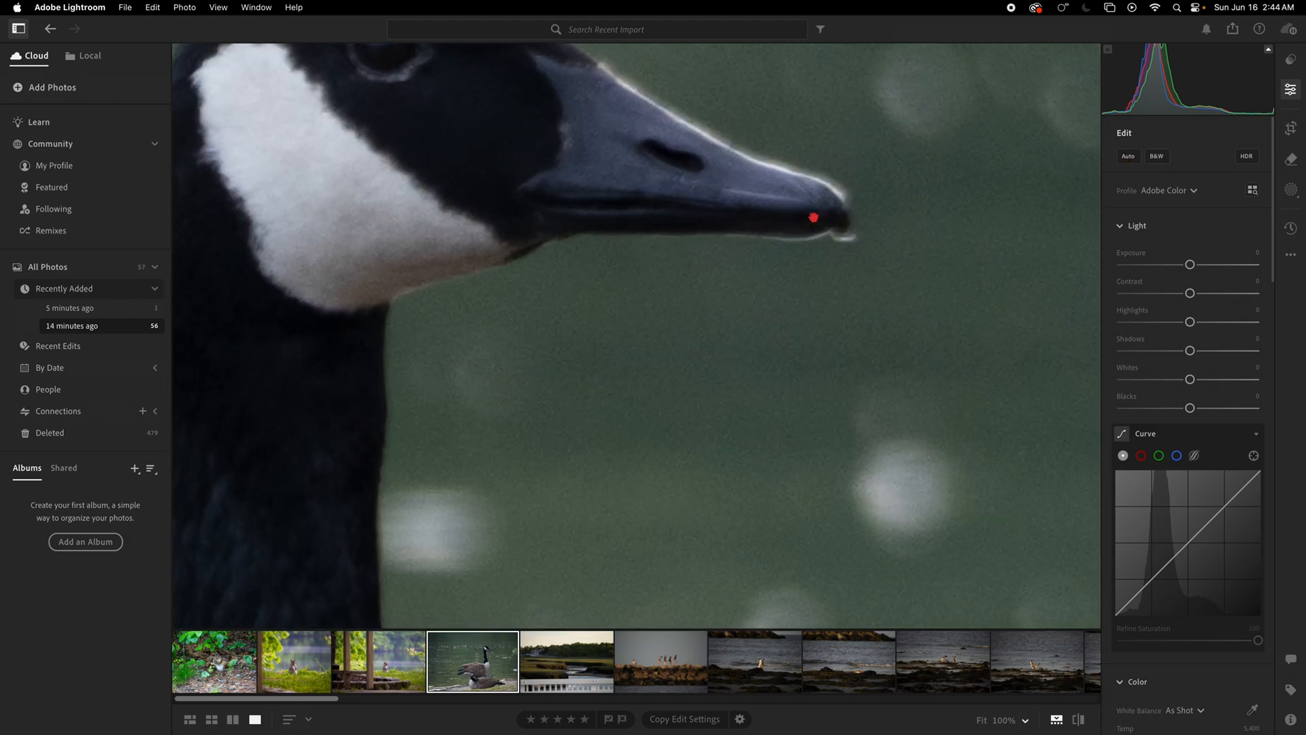
left_click(840, 226)
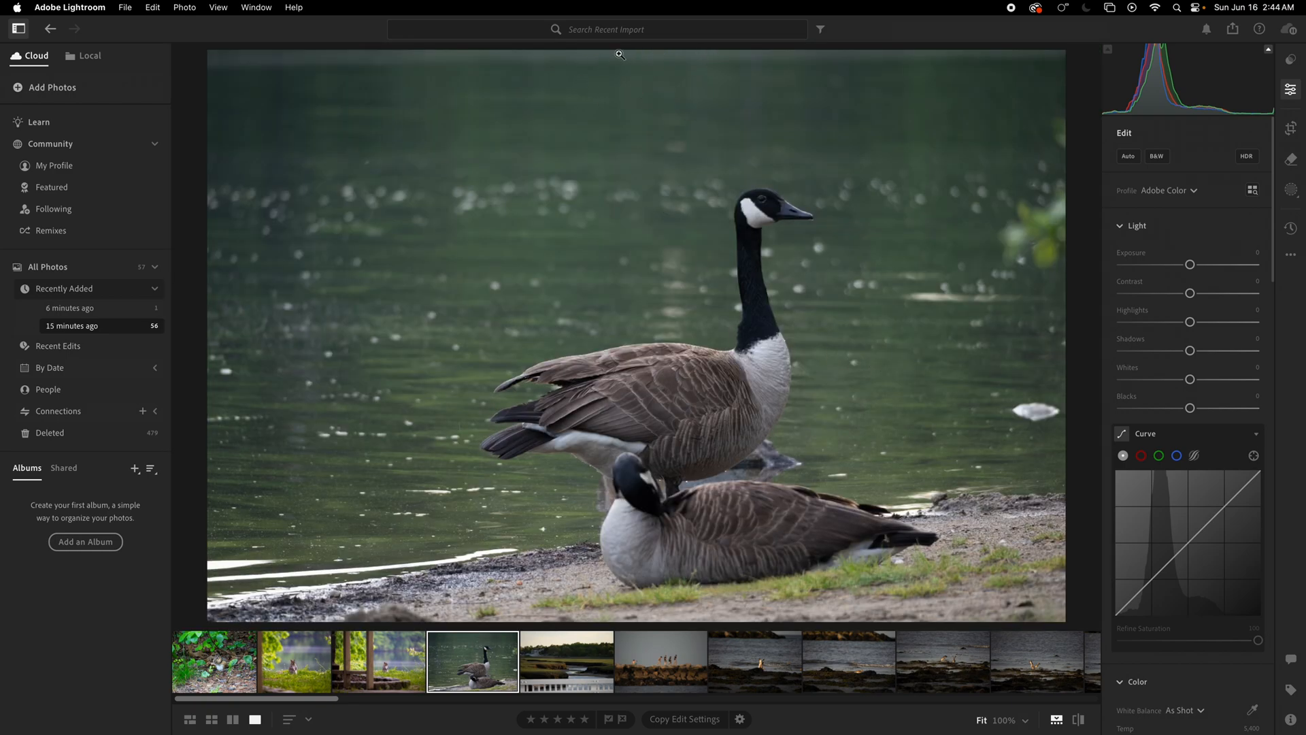
left_click(1129, 157)
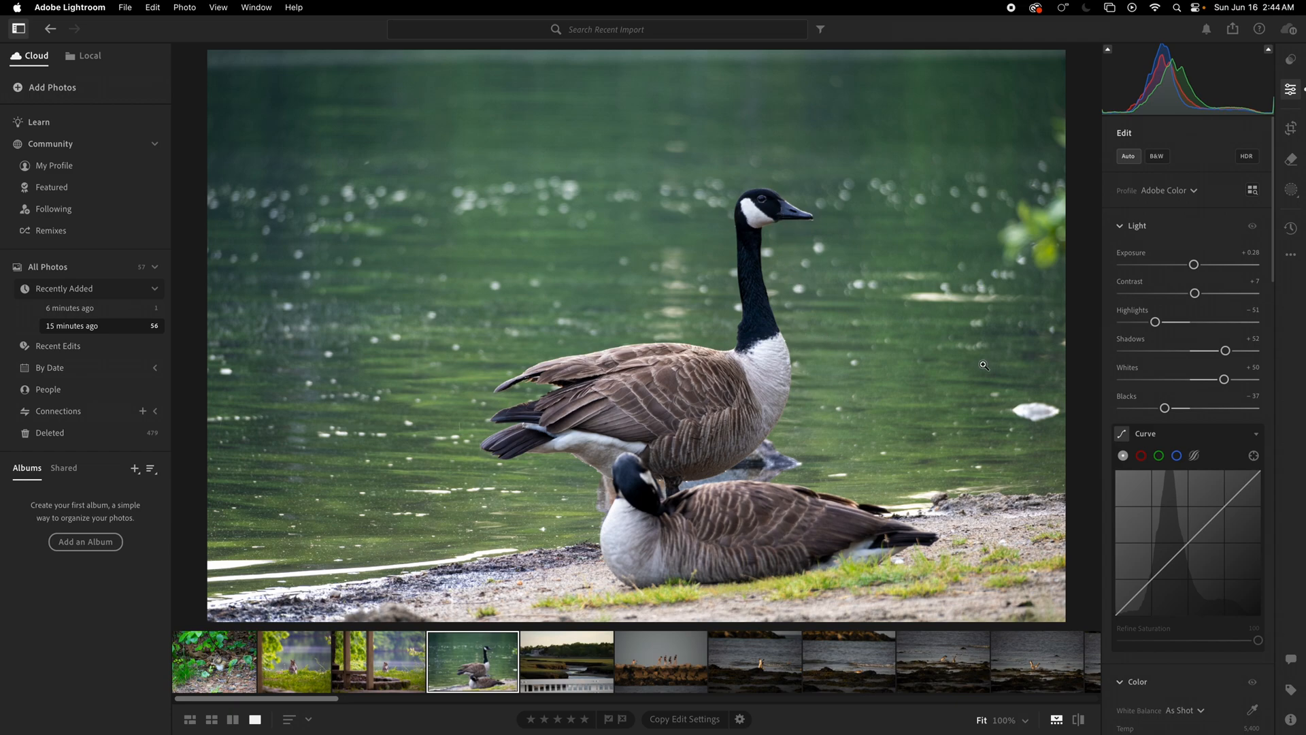
- Apply Auto adjustments to the marsh photo with the white railing and set its saturation to +12
left_click(571, 663)
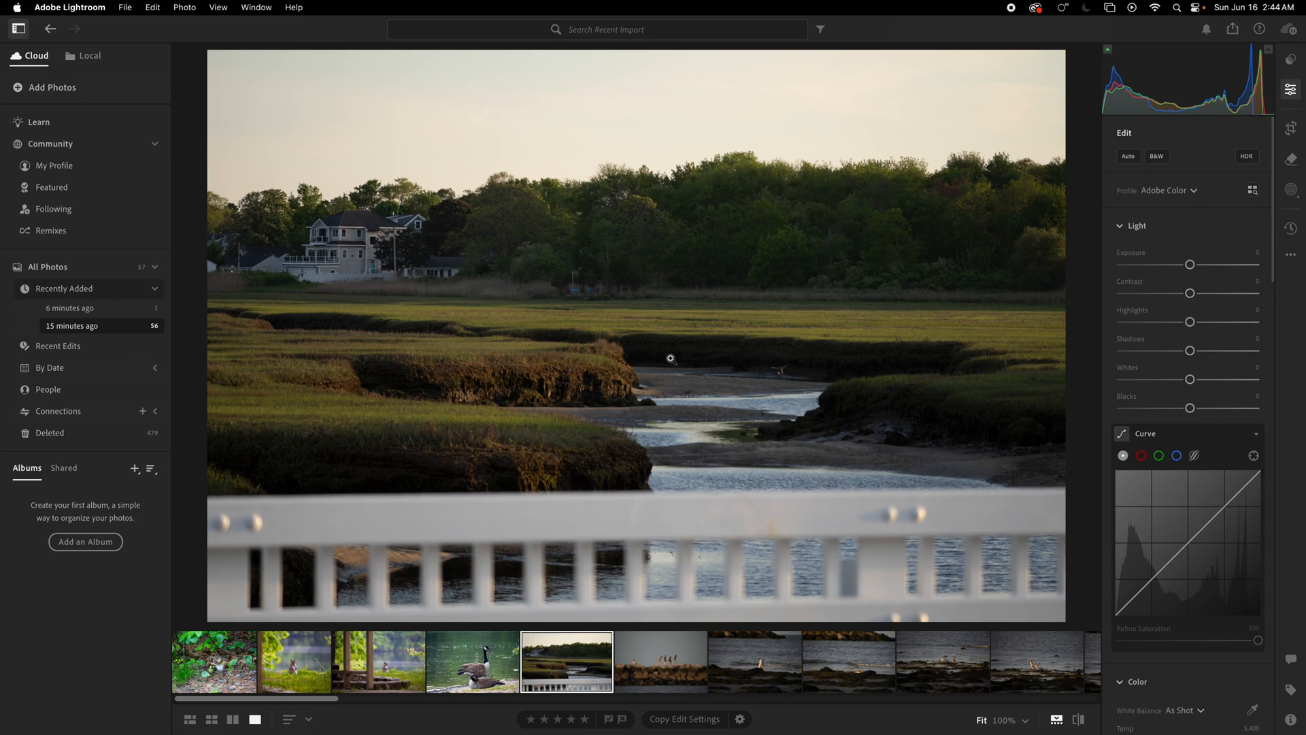
left_click(1128, 160)
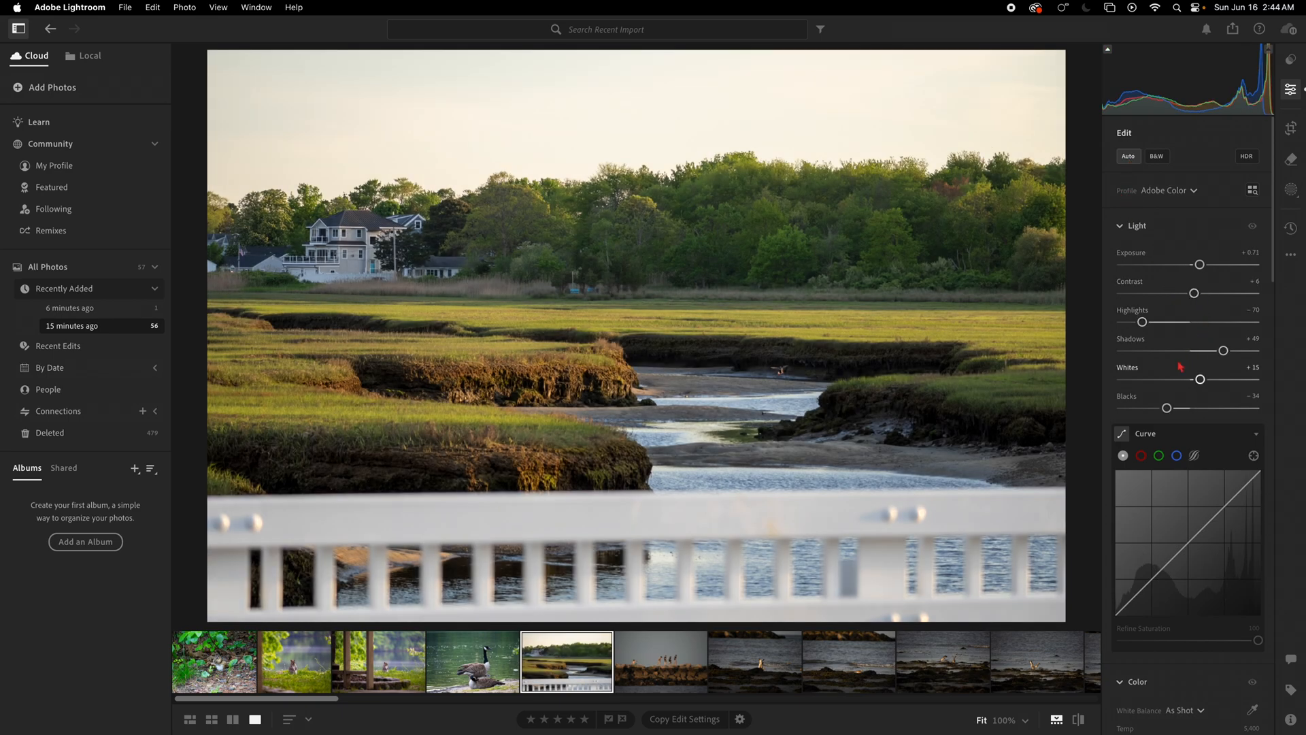
scroll(1193, 427, "down", 5)
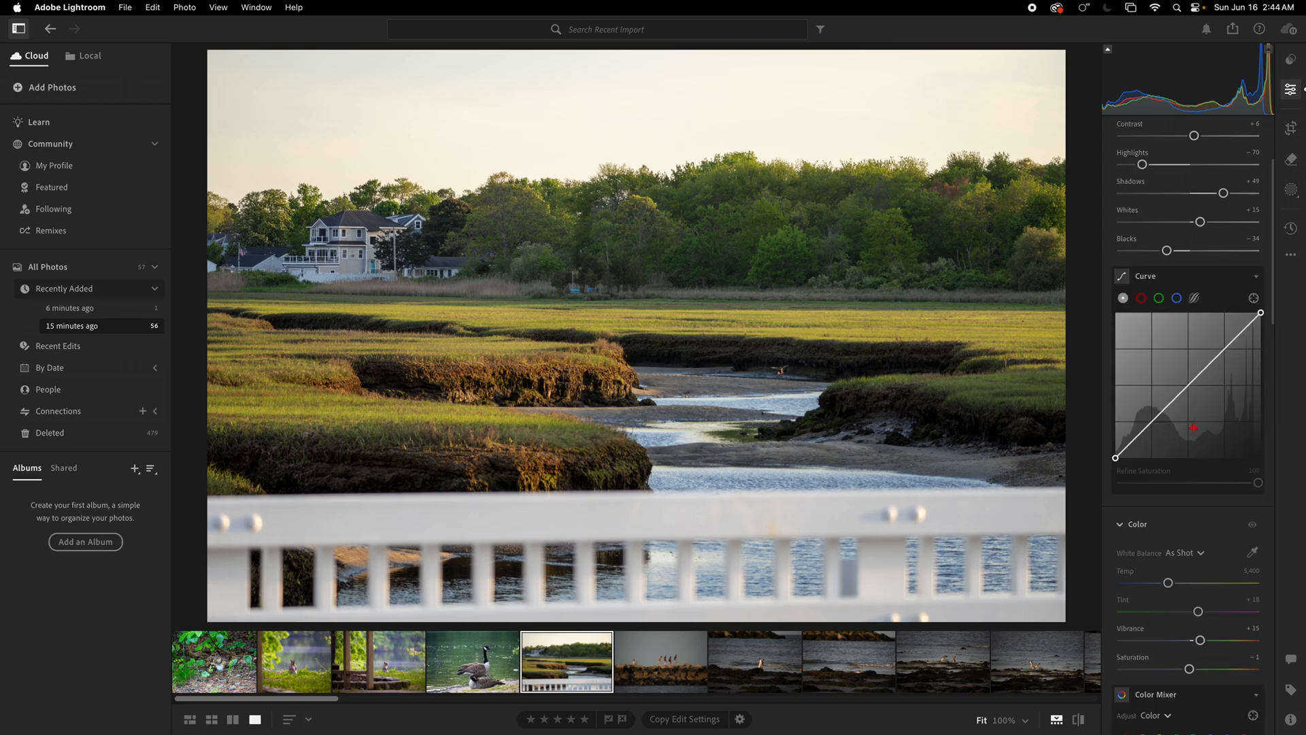
scroll(1194, 427, "down", 6)
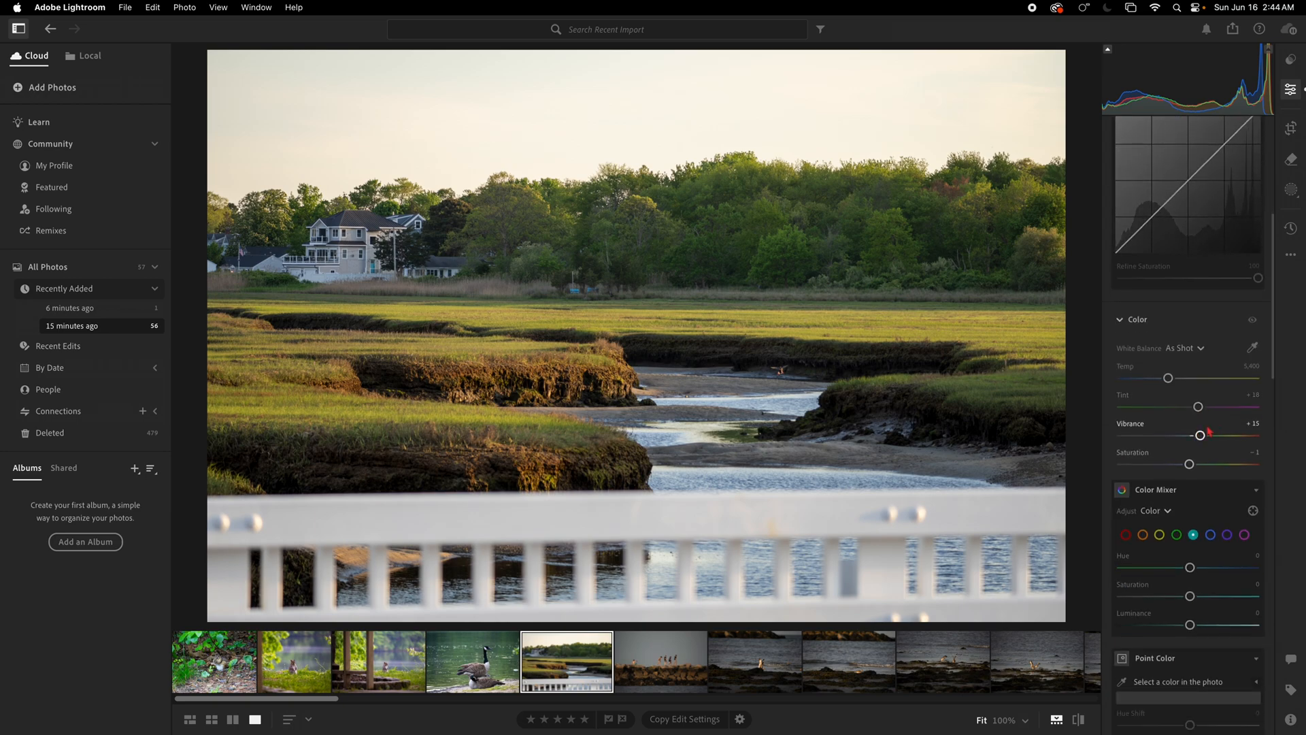
left_click_drag(1194, 464, 1202, 465)
- Sample the yellow marsh grass as a Point Color and set its Saturation Shift to +10
scroll(1205, 480, "down", 10)
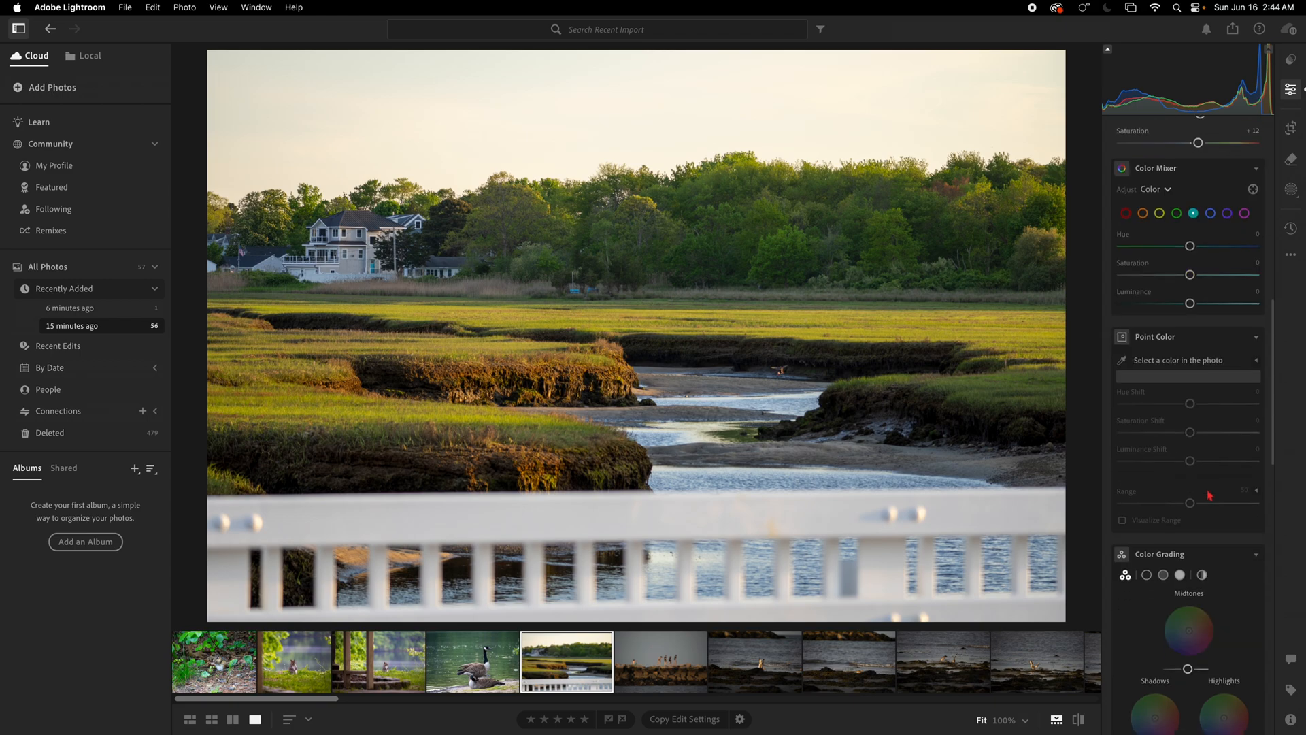
left_click(1123, 361)
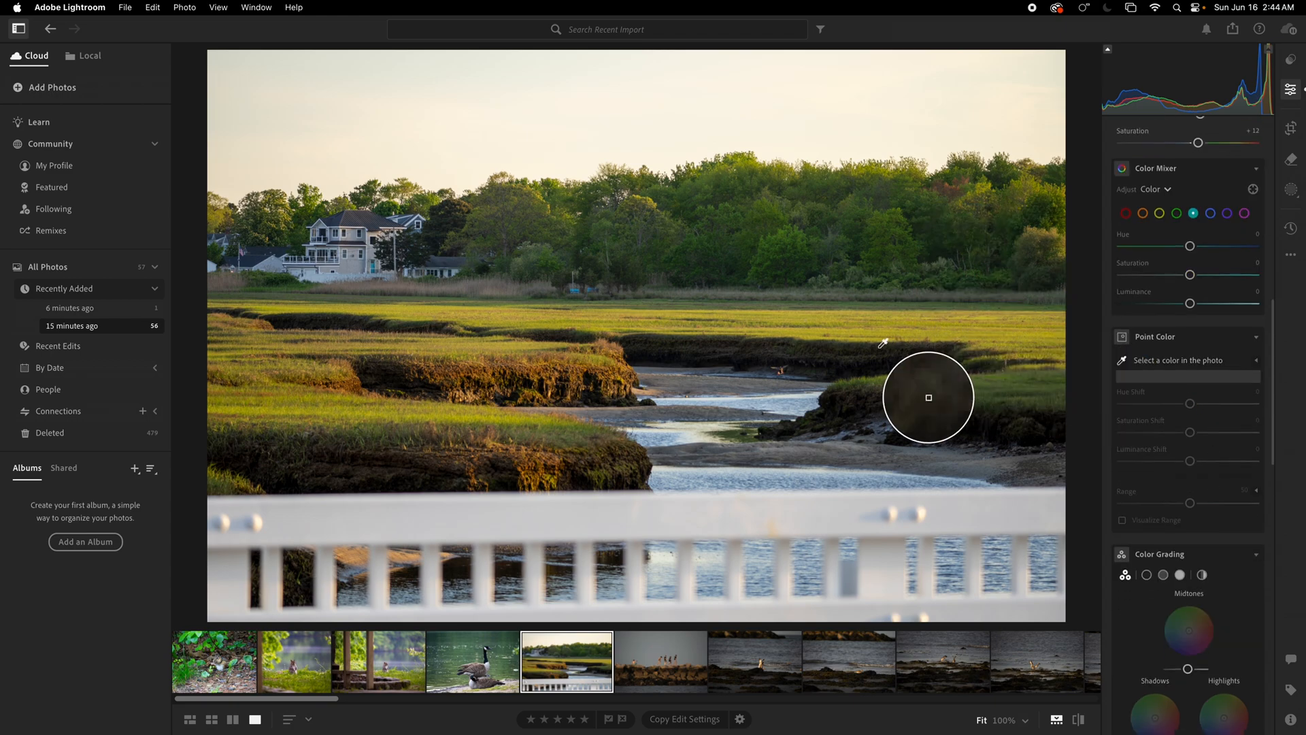
left_click(930, 380)
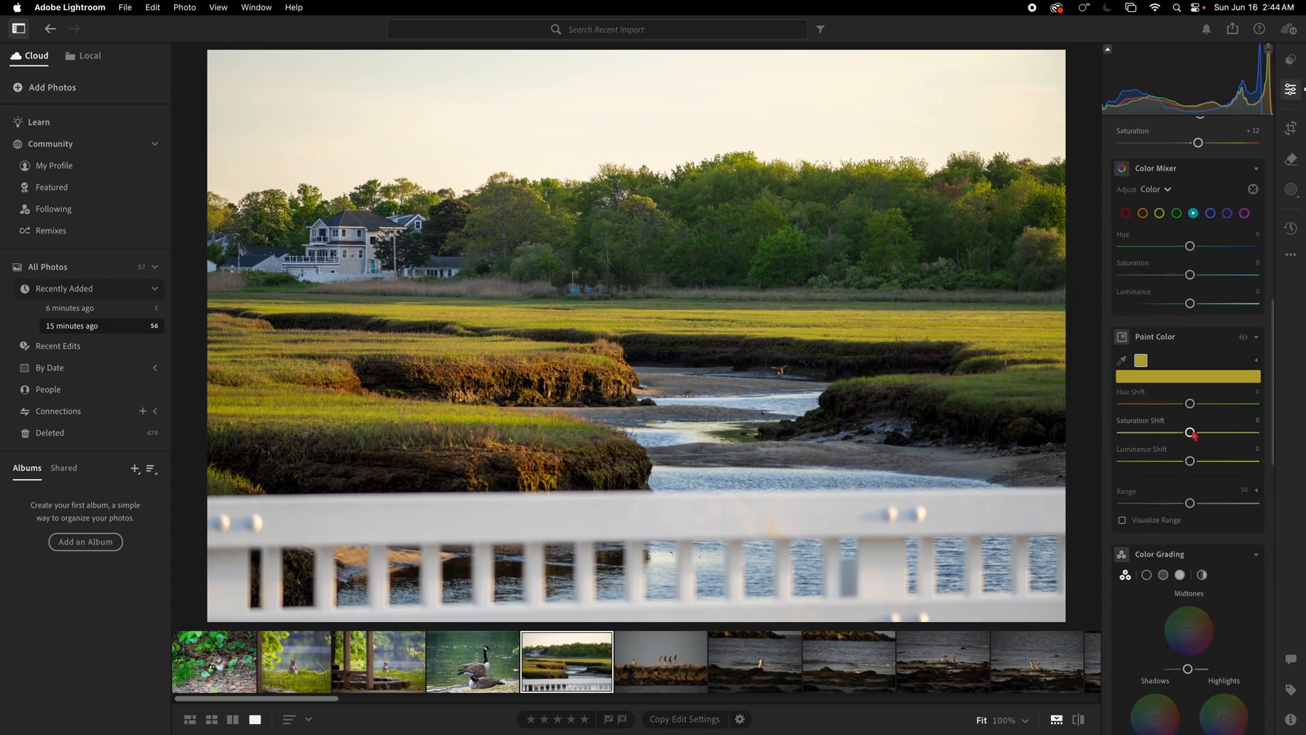
left_click_drag(1193, 434, 1199, 434)
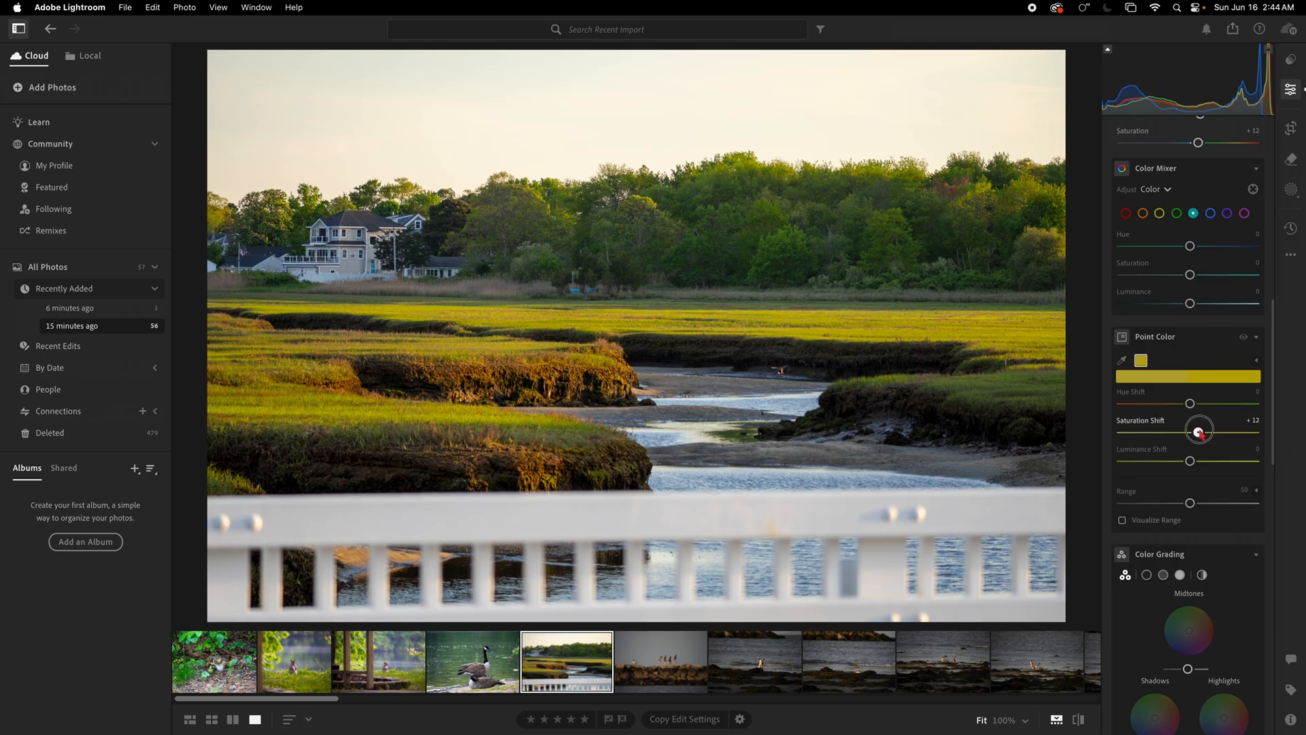
- Sample the green of the trees as a second Point Color and raise its Saturation Shift slightly
left_click(778, 243)
left_click(960, 330)
left_click(1122, 360)
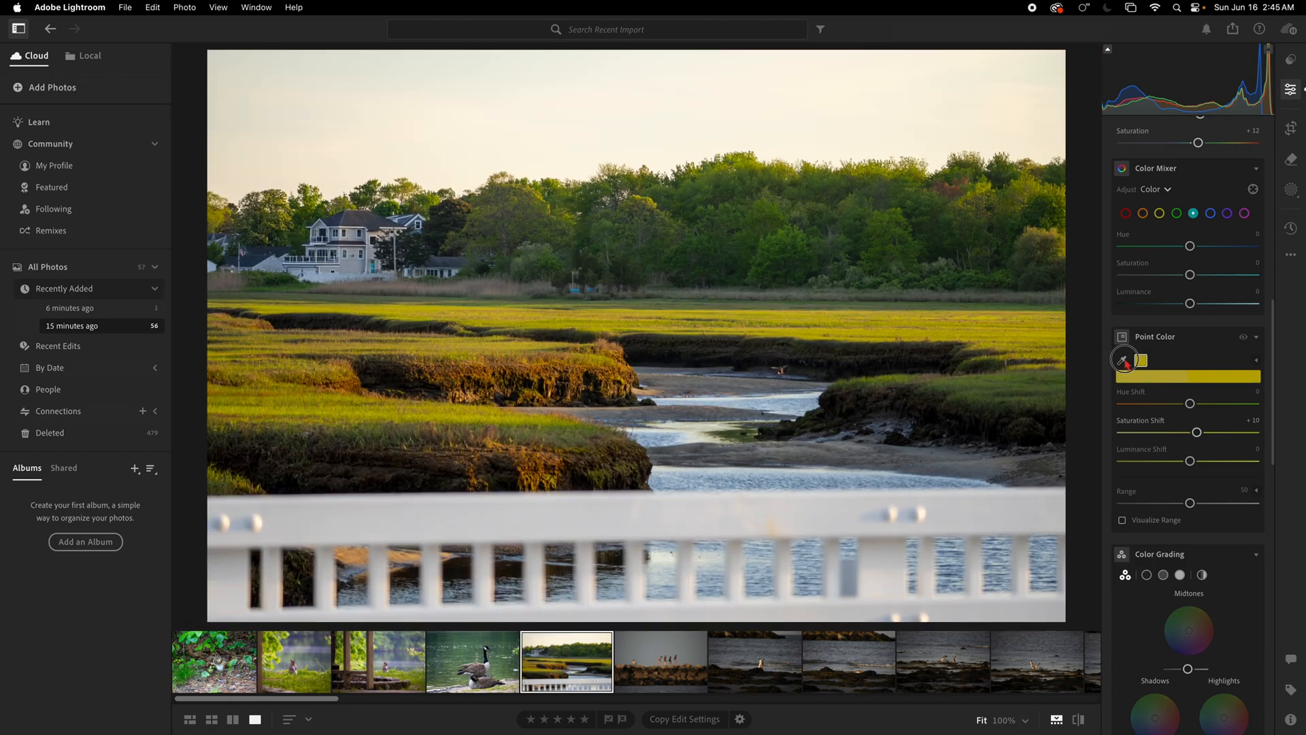
left_click(779, 236)
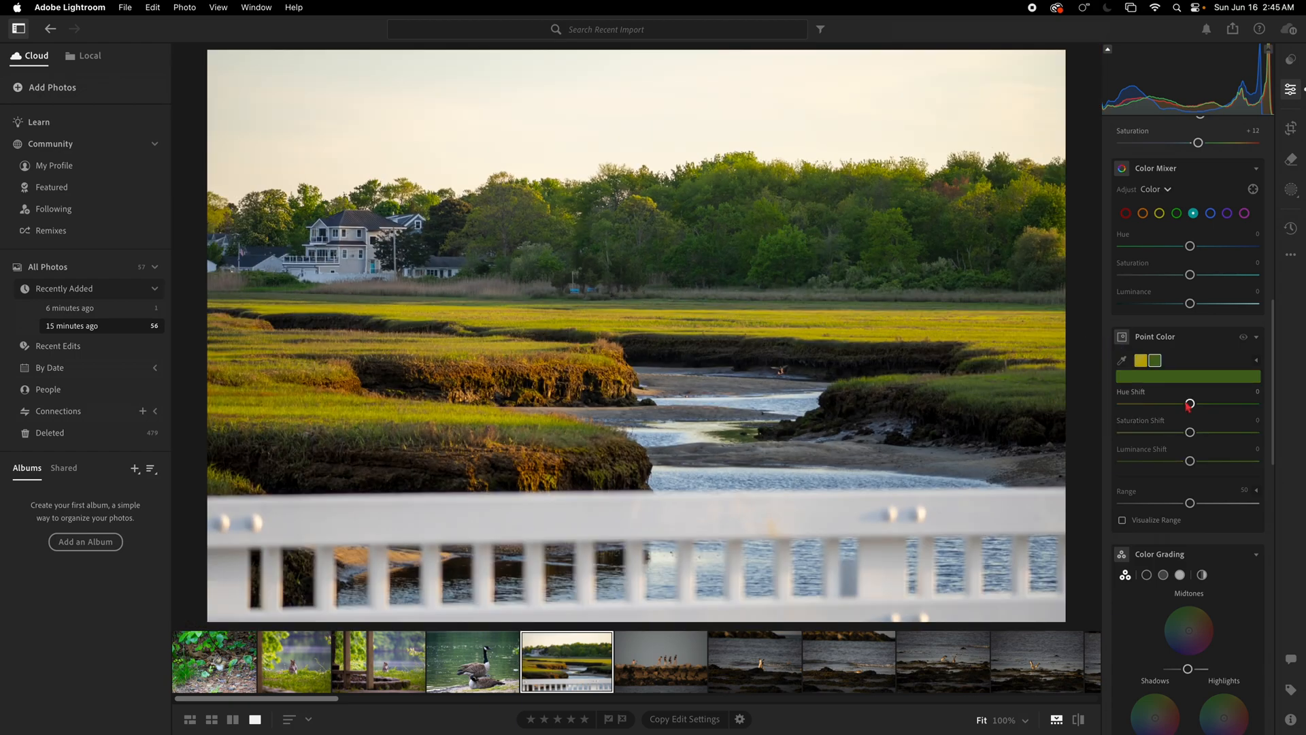
left_click_drag(1190, 432, 1196, 432)
- Add a Luminance Range mask sampled from the trees, with contrast +15, shadows -11 and exposure -0.24
scroll(1191, 408, "up", 10)
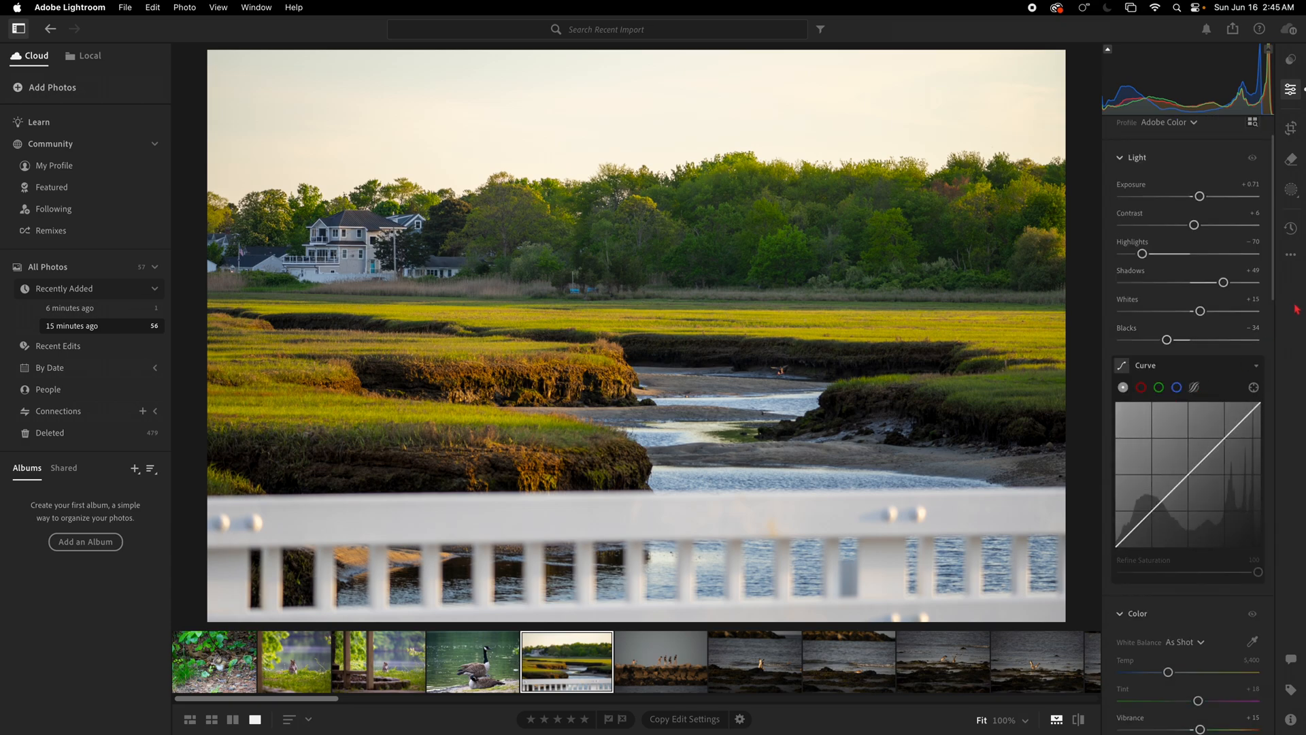
left_click(1292, 190)
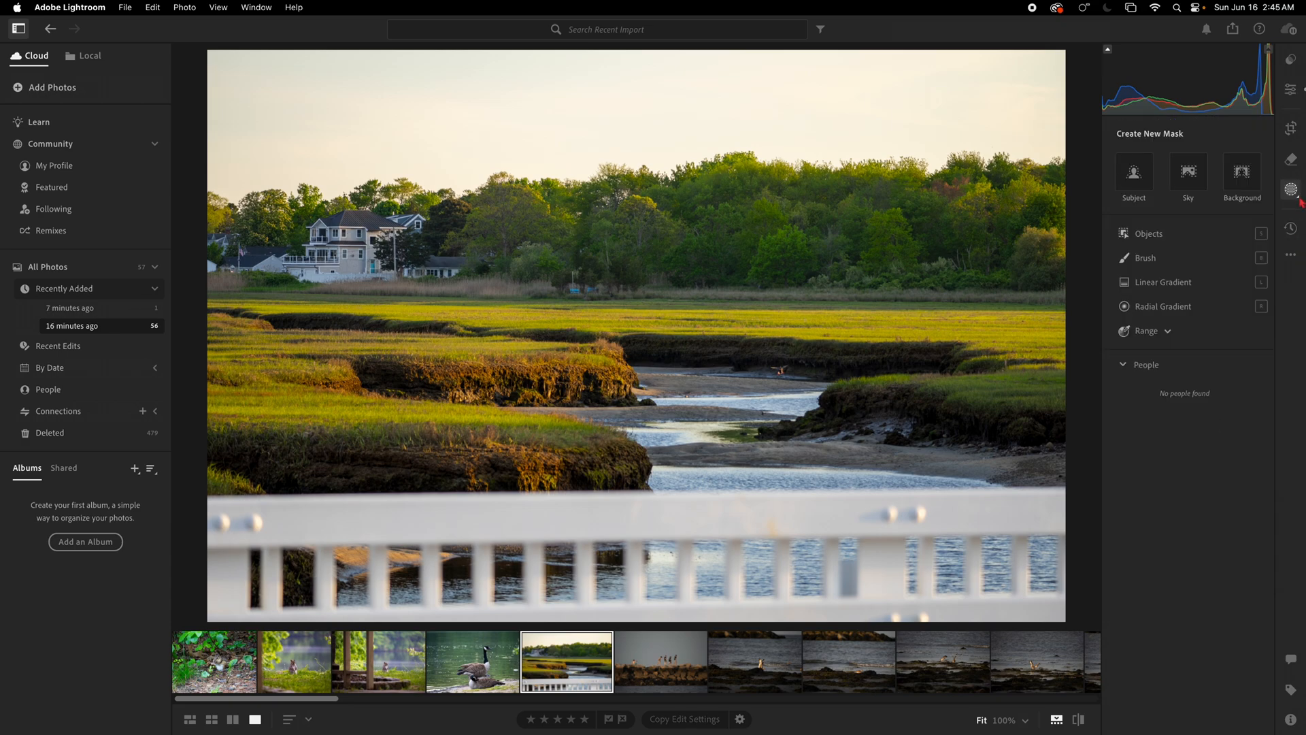
mouse_move(1143, 331)
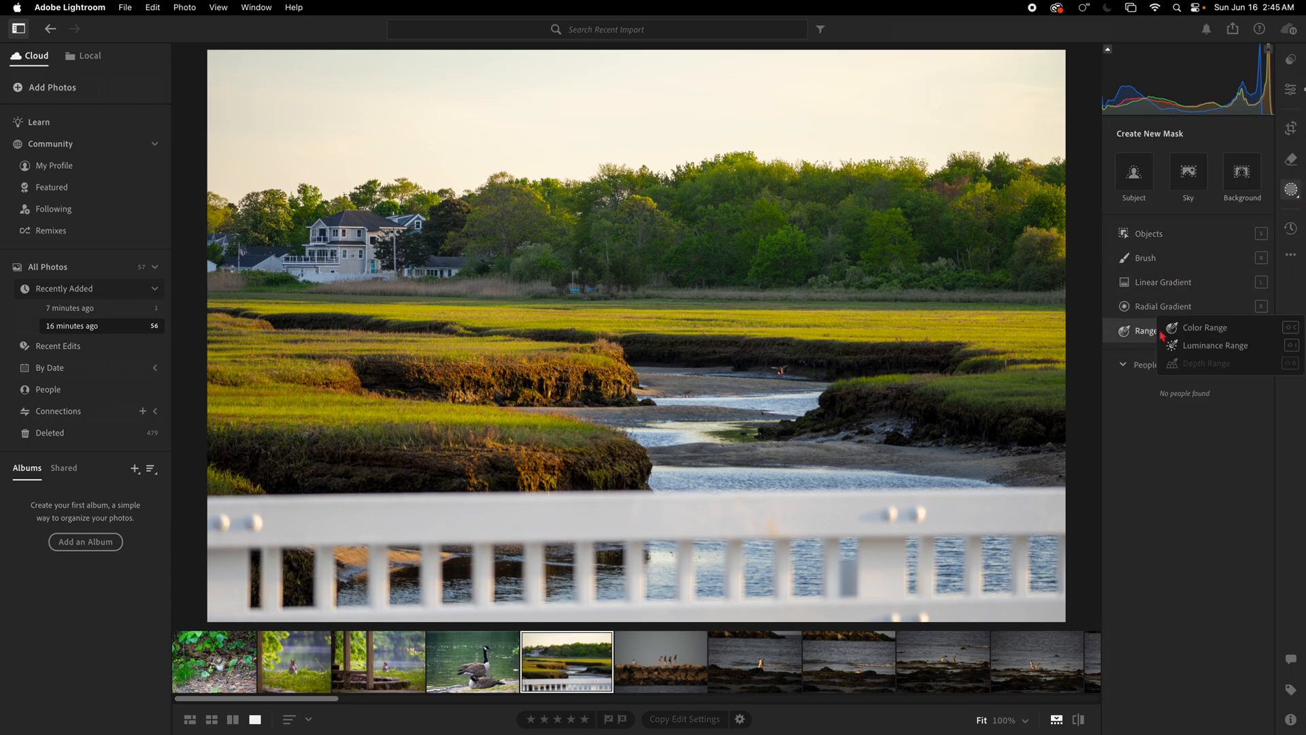
left_click(1215, 345)
left_click(725, 238)
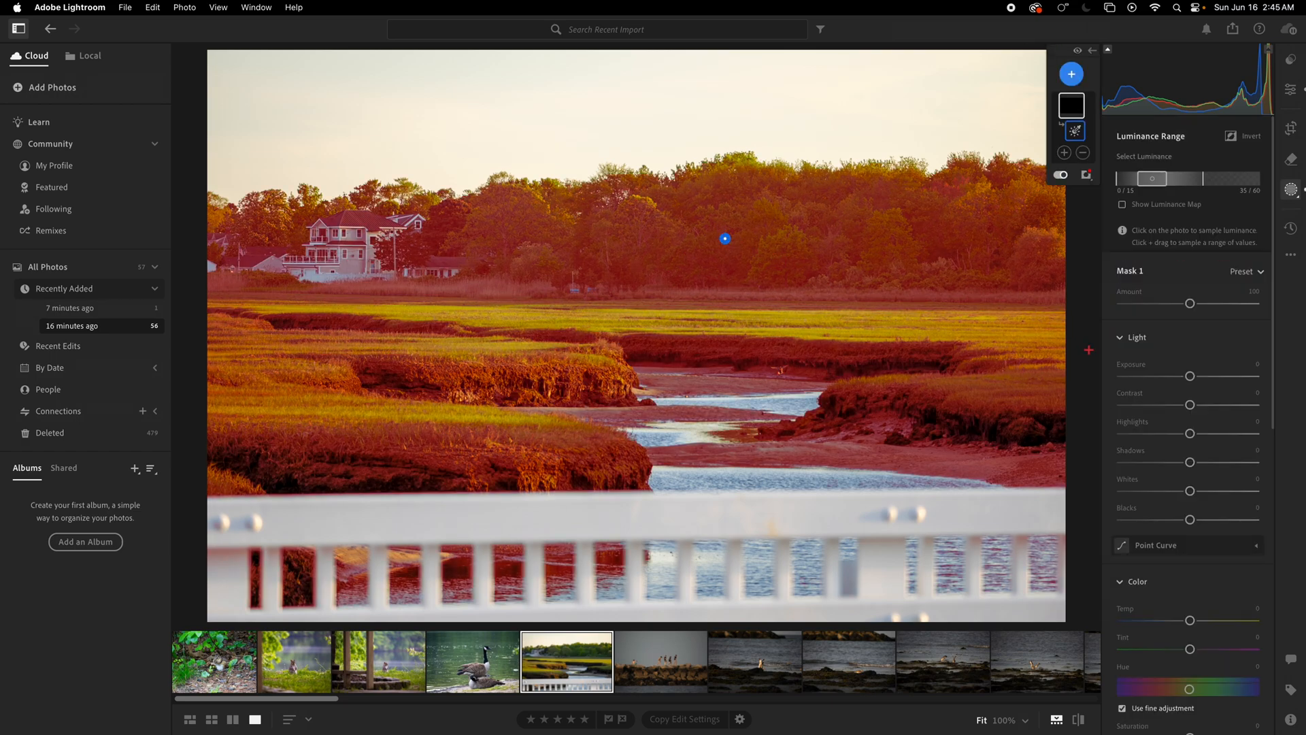
left_click_drag(1190, 406, 1200, 405)
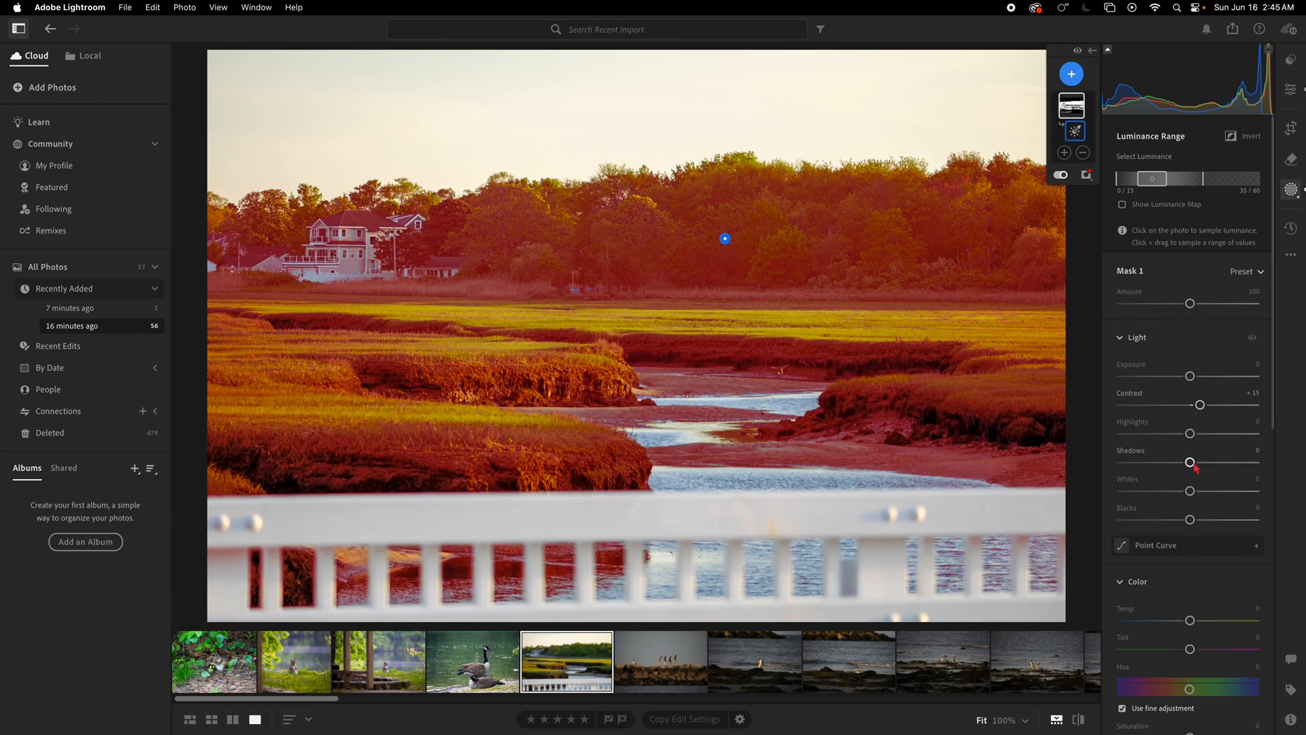
left_click_drag(1189, 462, 1184, 463)
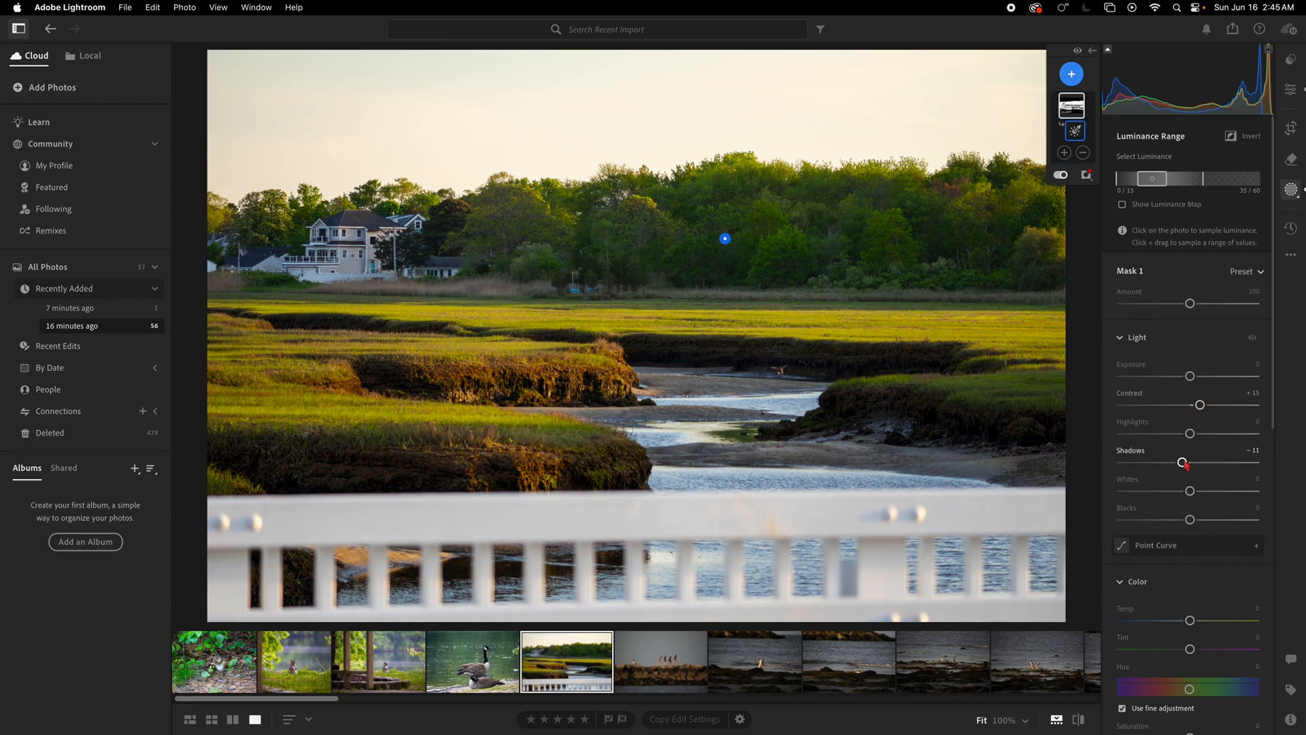
left_click_drag(1189, 376, 1186, 377)
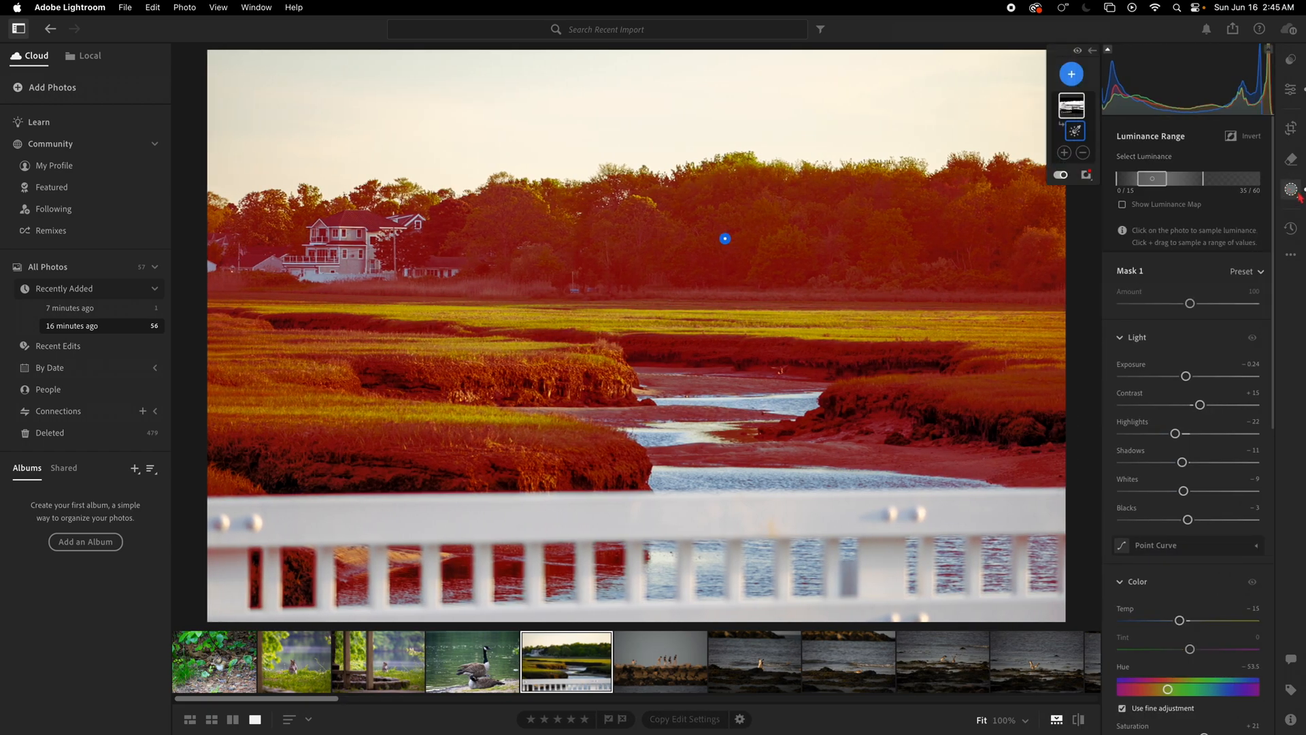
left_click(1292, 192)
left_click(1296, 196)
left_click(1296, 197)
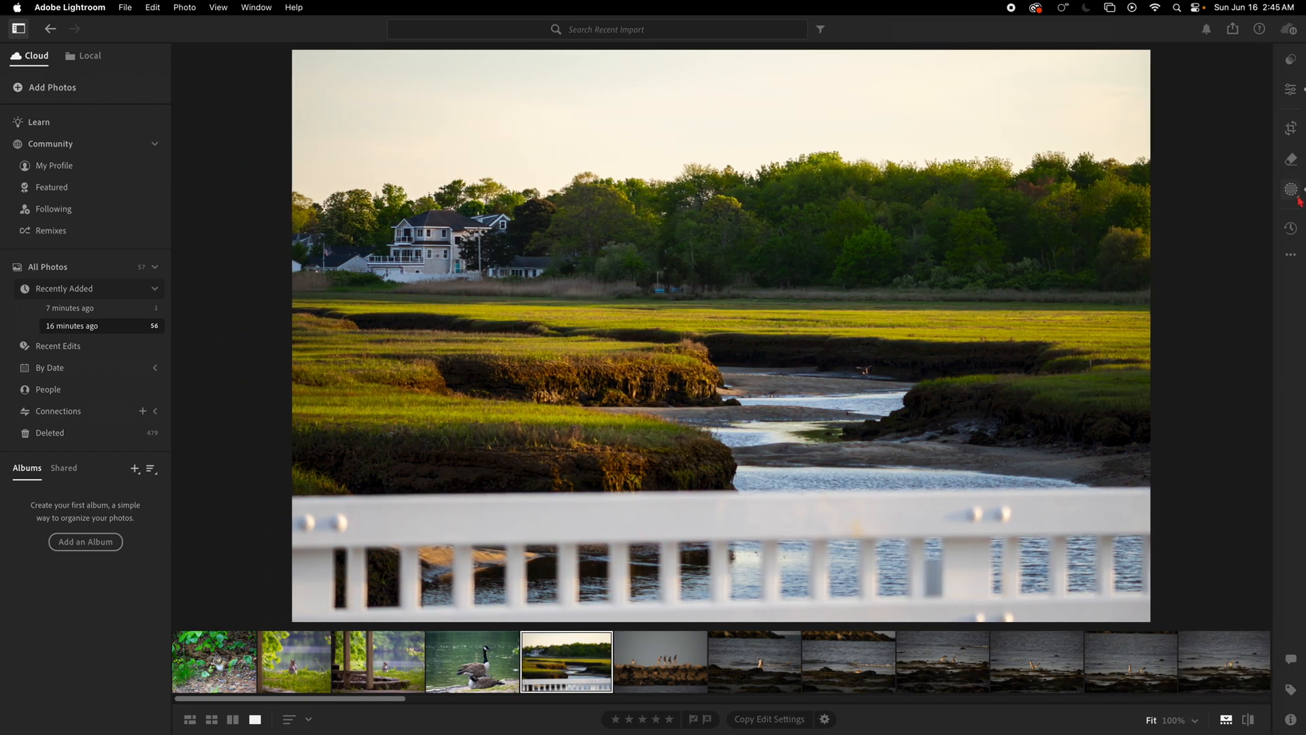
left_click(1296, 198)
- Add a Sky mask to the marsh photo with exposure -0.24 and contrast +9
left_click(1071, 73)
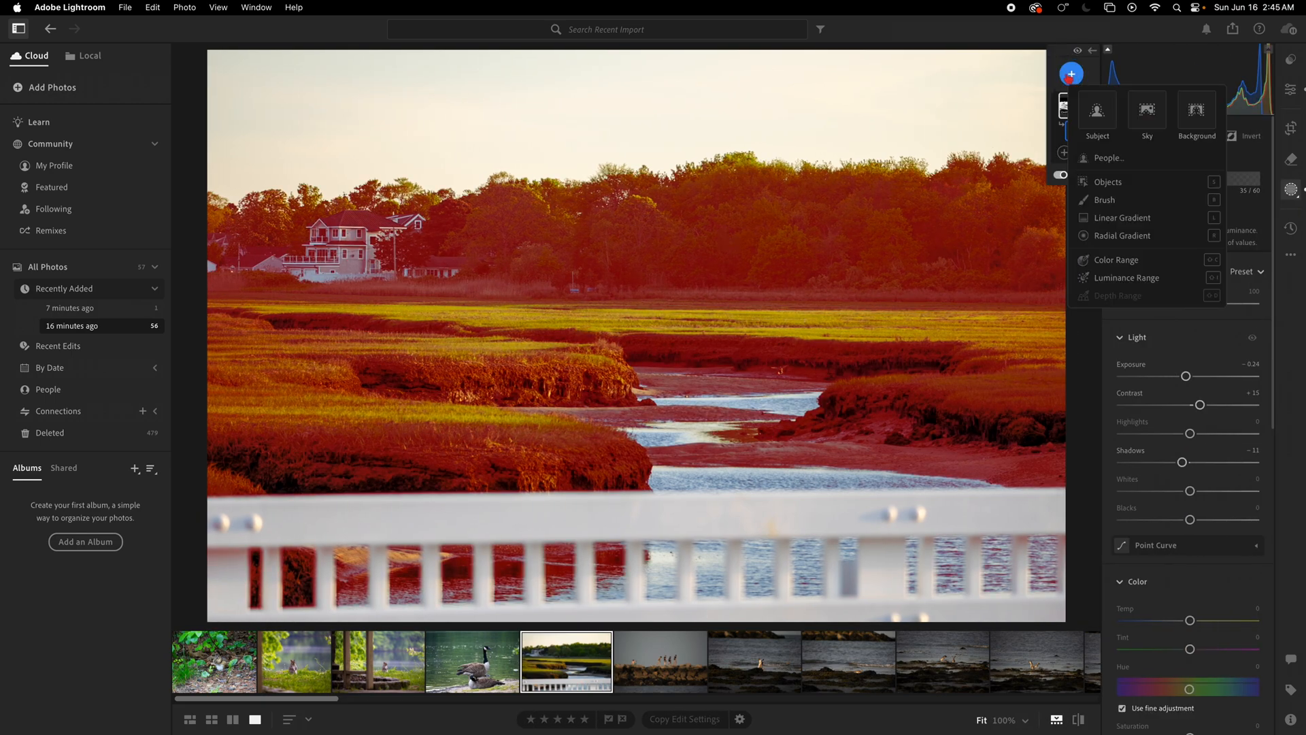
left_click(1148, 111)
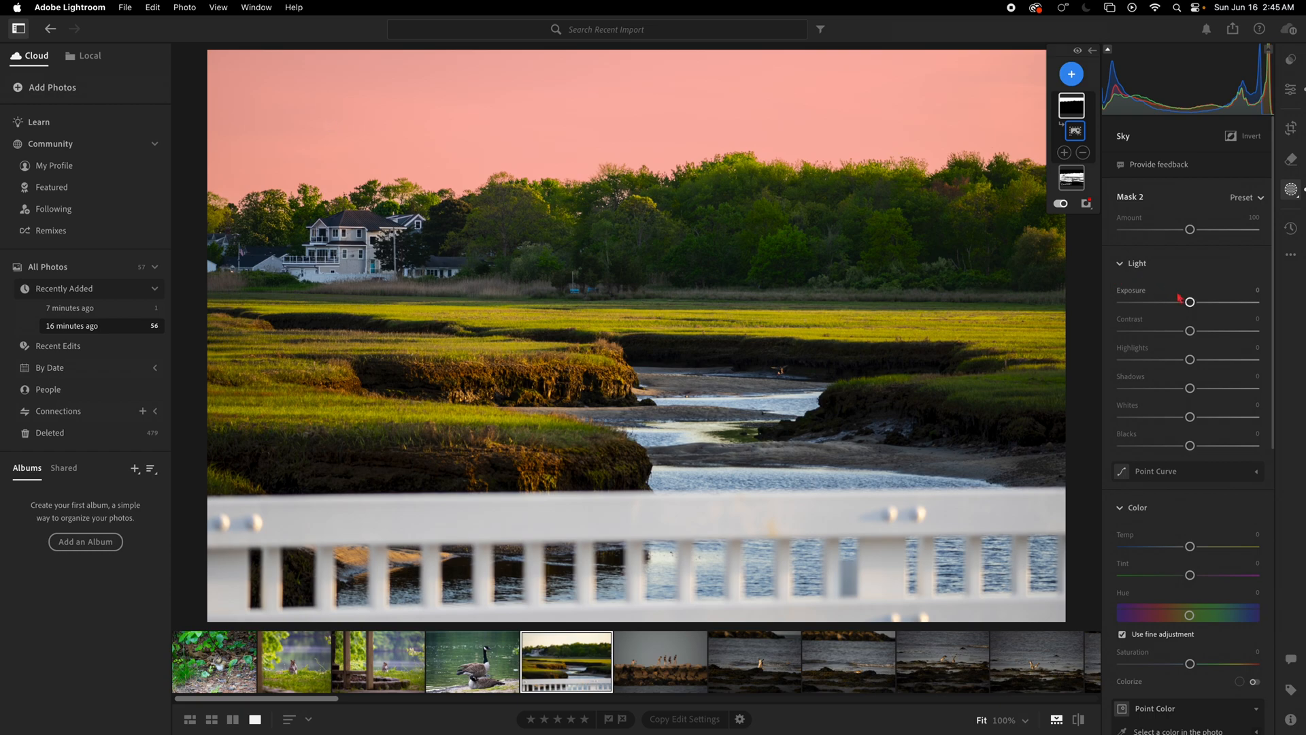
mouse_move(1189, 303)
left_mouse_down()
mouse_move(1196, 331)
mouse_move(1185, 305)
left_mouse_up()
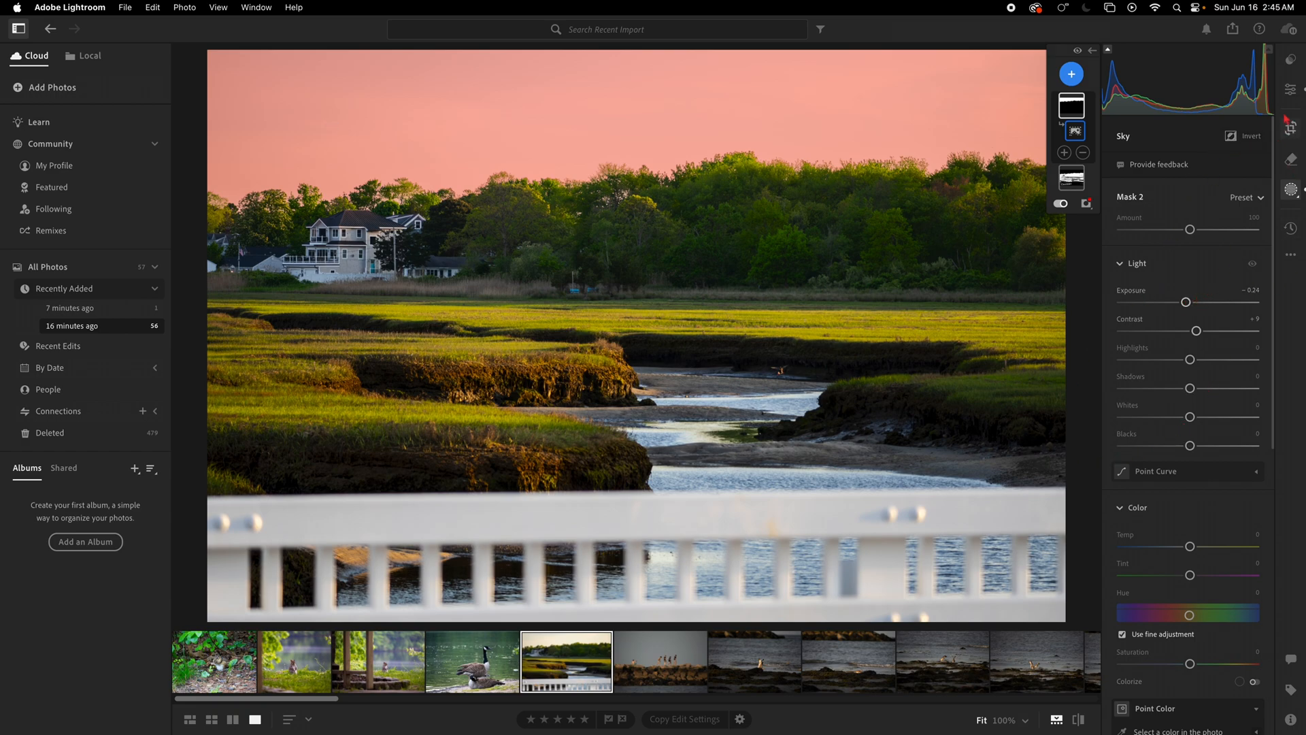
- Compare the edited marsh photo with its original version, ending on the edited one
left_click(1289, 92)
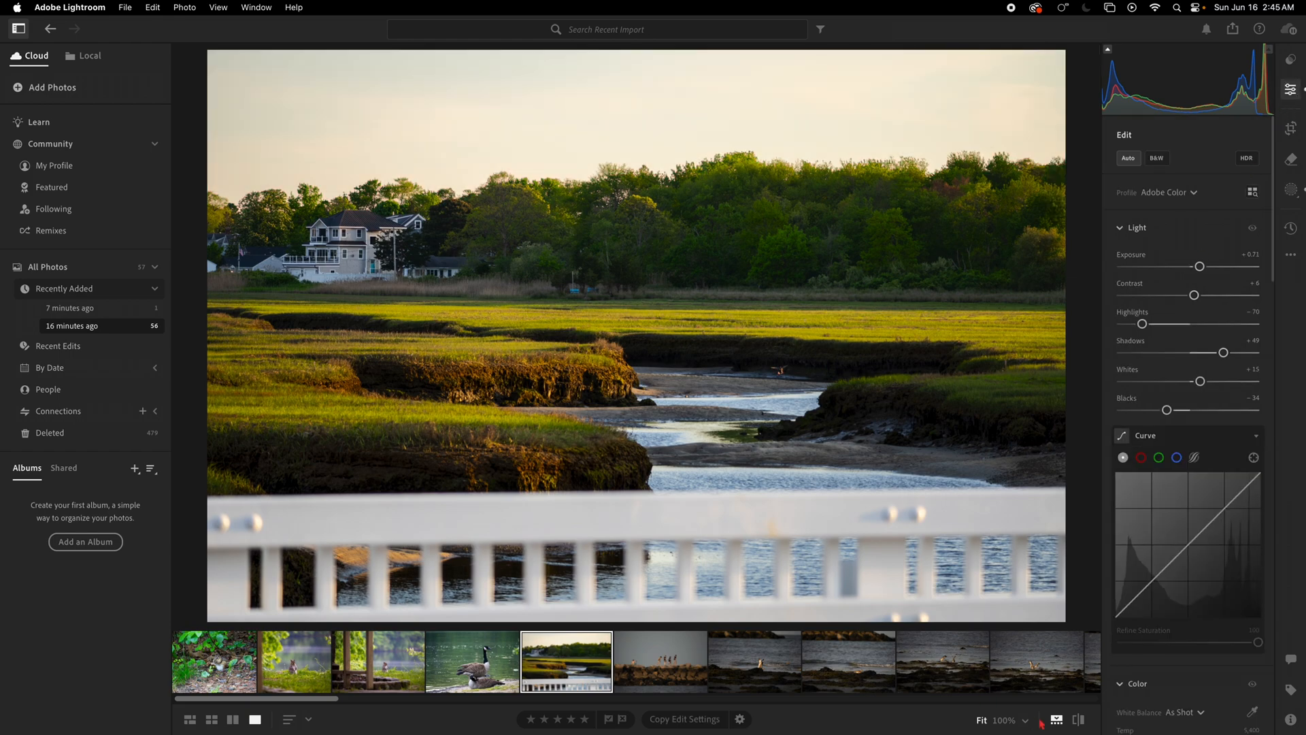
left_click(1087, 724)
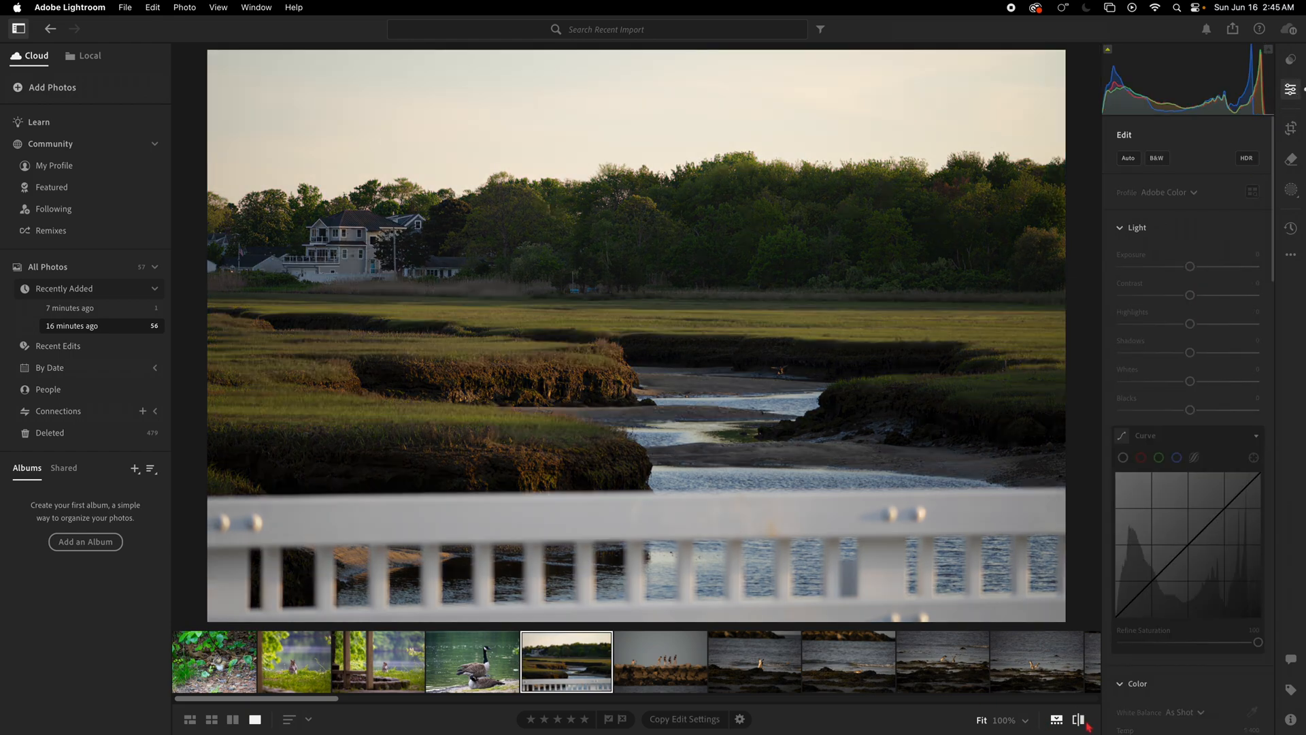
left_click(1086, 727)
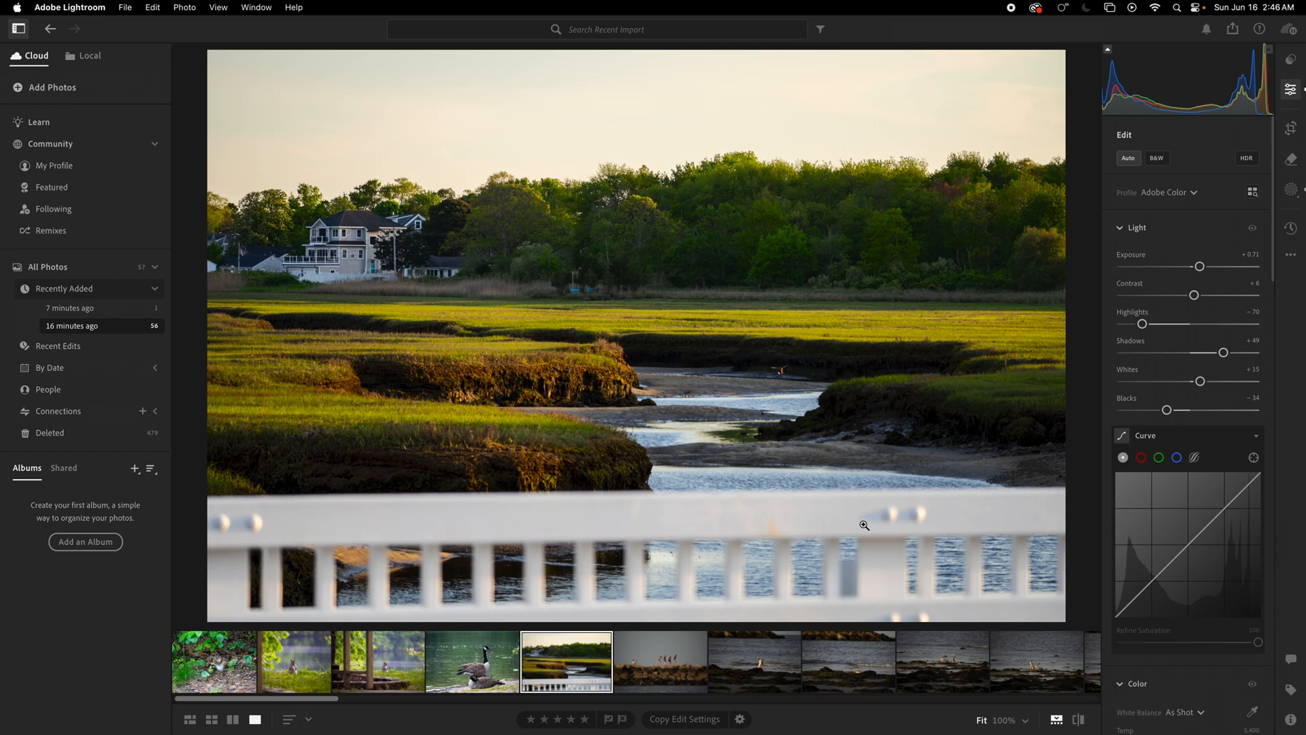
- Crop the white railing off the lower part of the marsh photo, keeping the full width, and apply the crop
left_click(1290, 128)
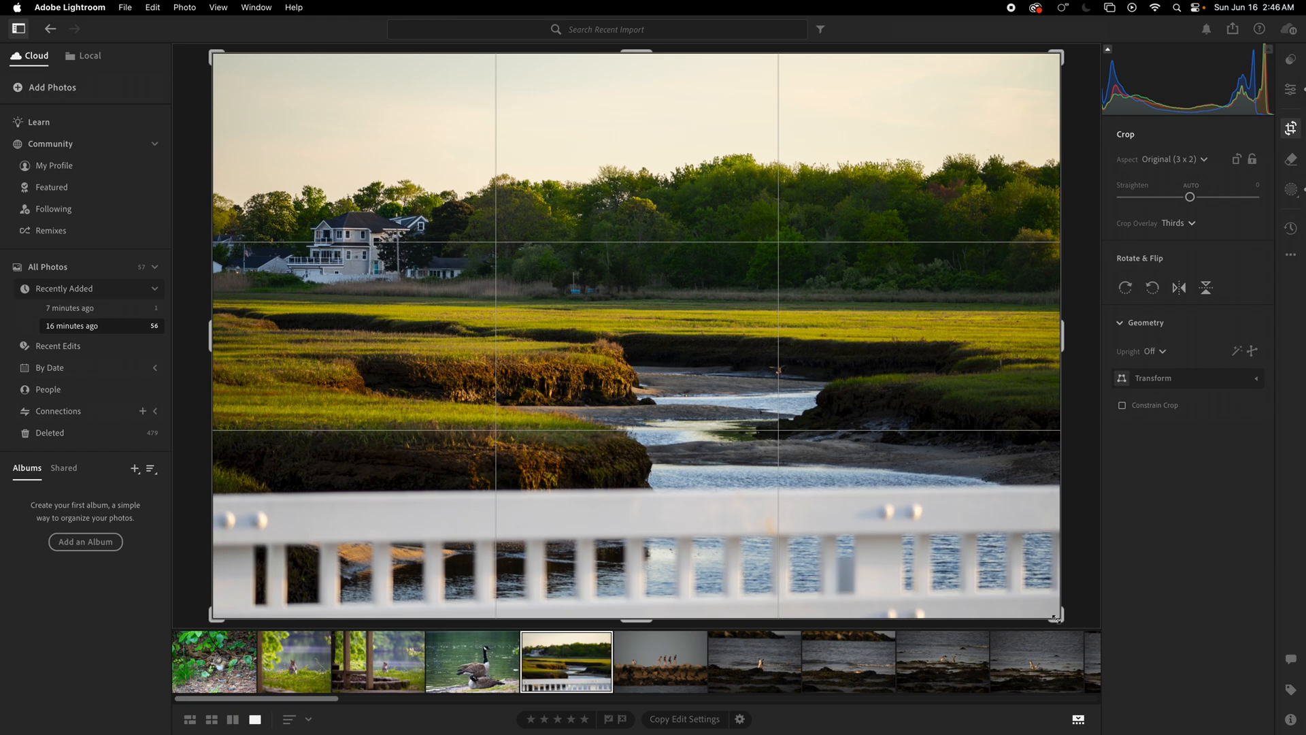
left_click_drag(1056, 618, 1053, 552)
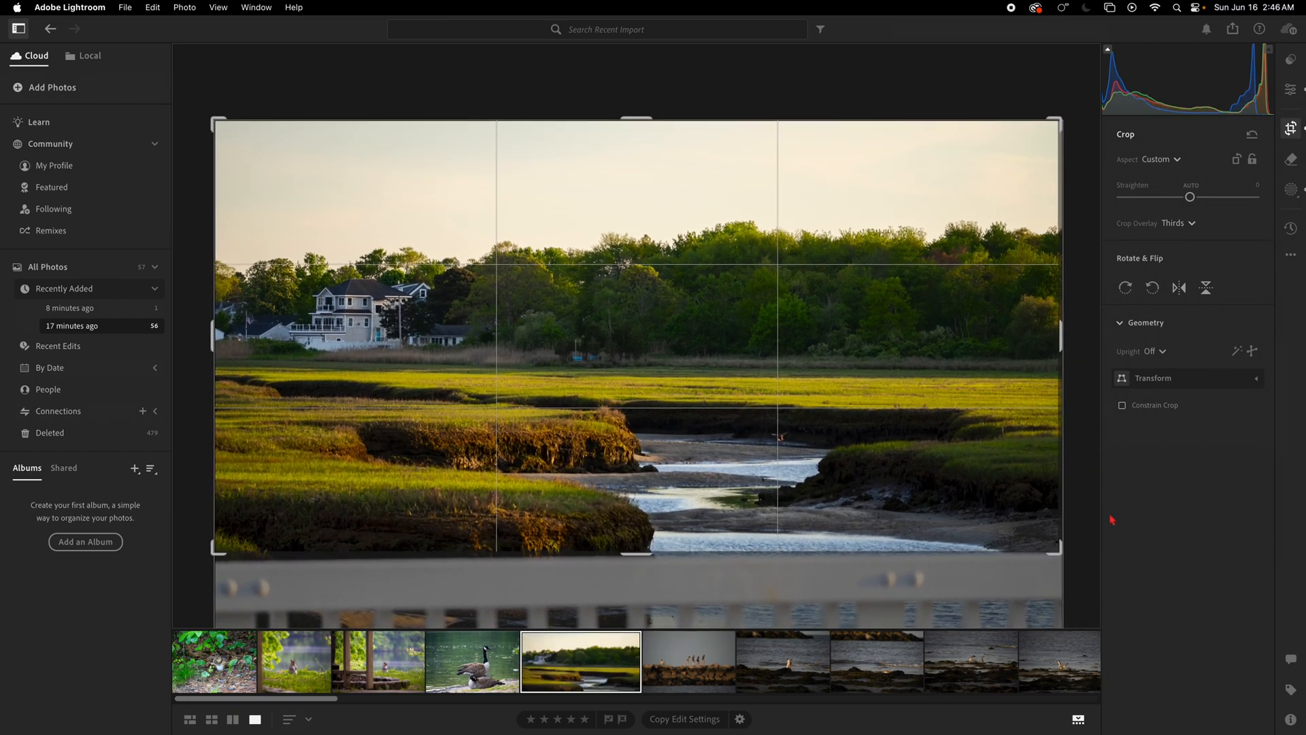
left_click_drag(1088, 168, 1089, 167)
key("Return")
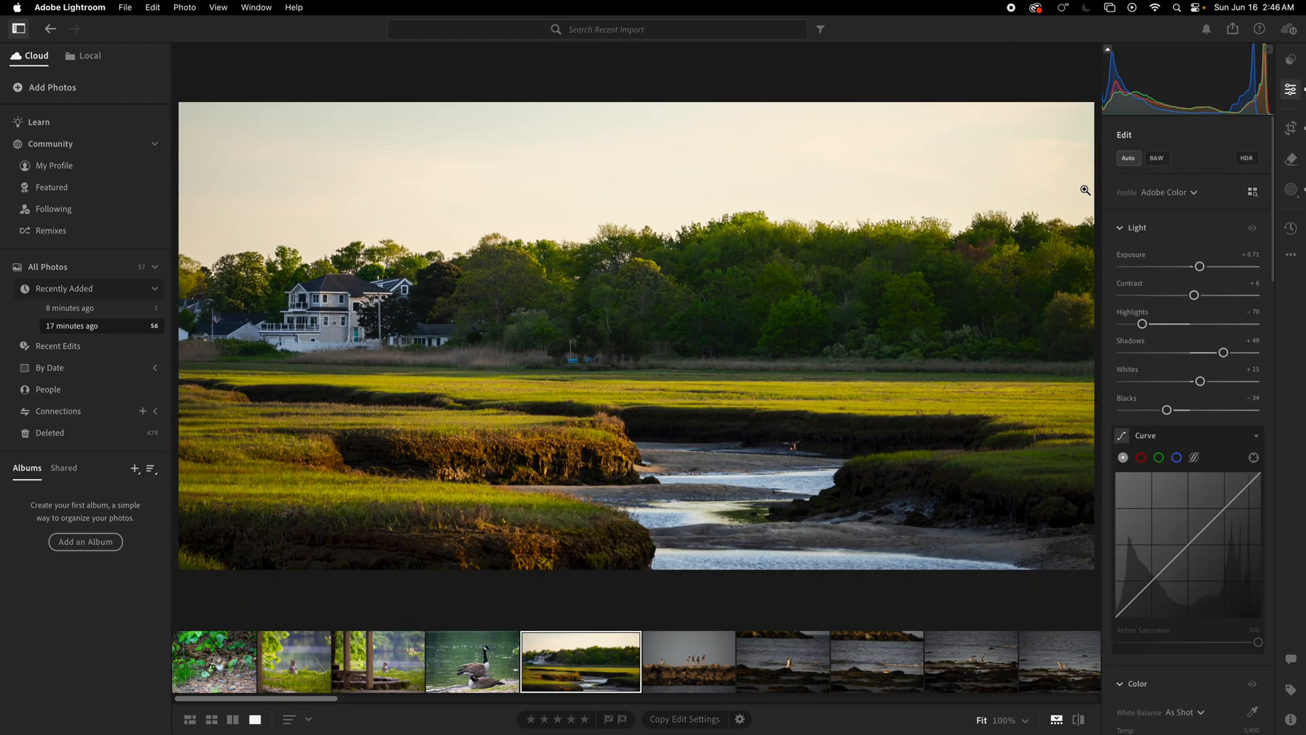
- Examine the bird with spread wings by the water up close, then view the whole cropped marsh photo
left_click(796, 450)
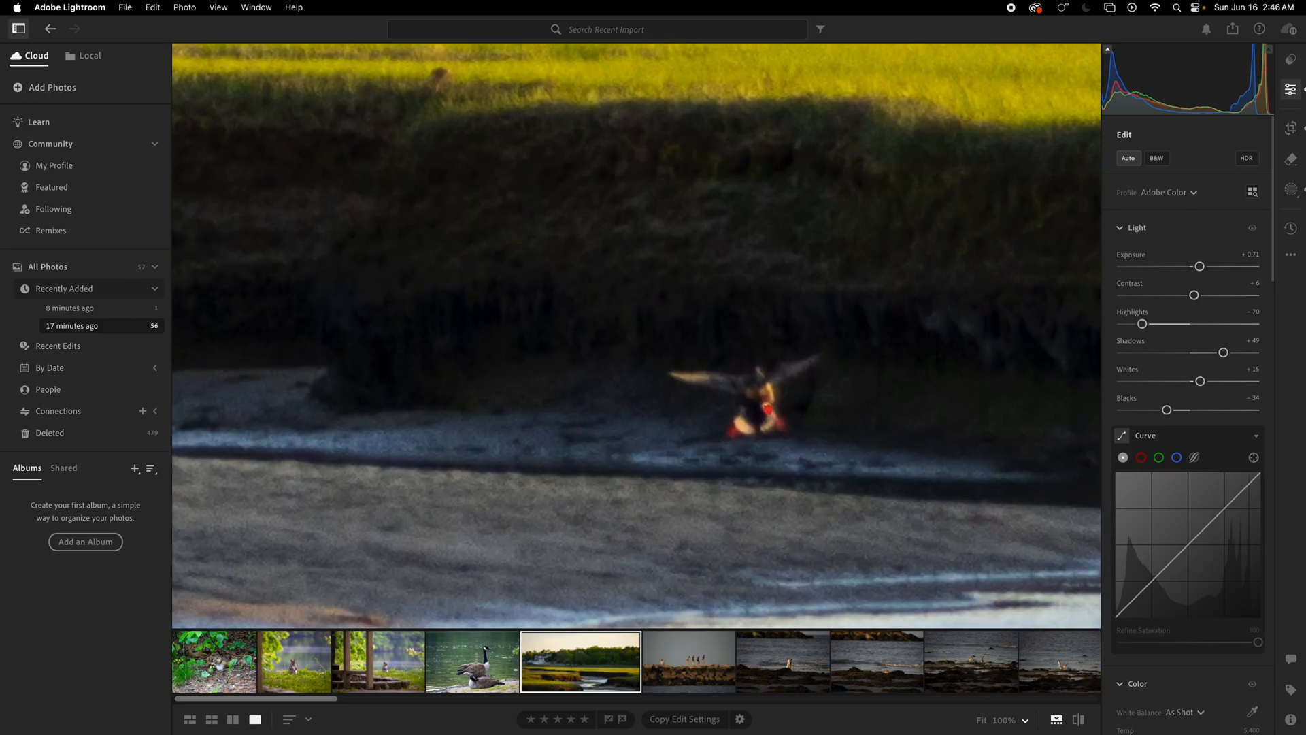
left_click_drag(767, 410, 717, 421)
left_click(719, 418)
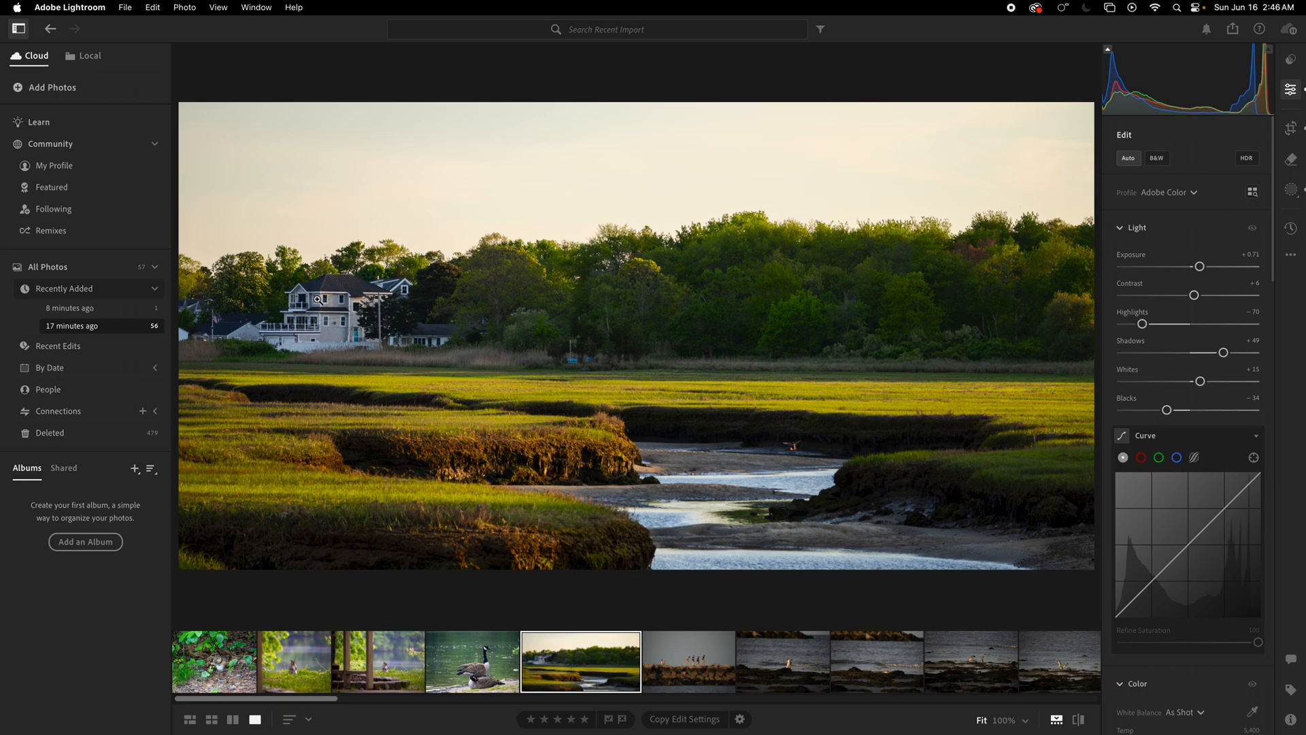
left_click_drag(318, 300, 553, 336)
- Open the photo of people walking along the rock jetty, check its camera info, and return to the editing settings
left_click(680, 678)
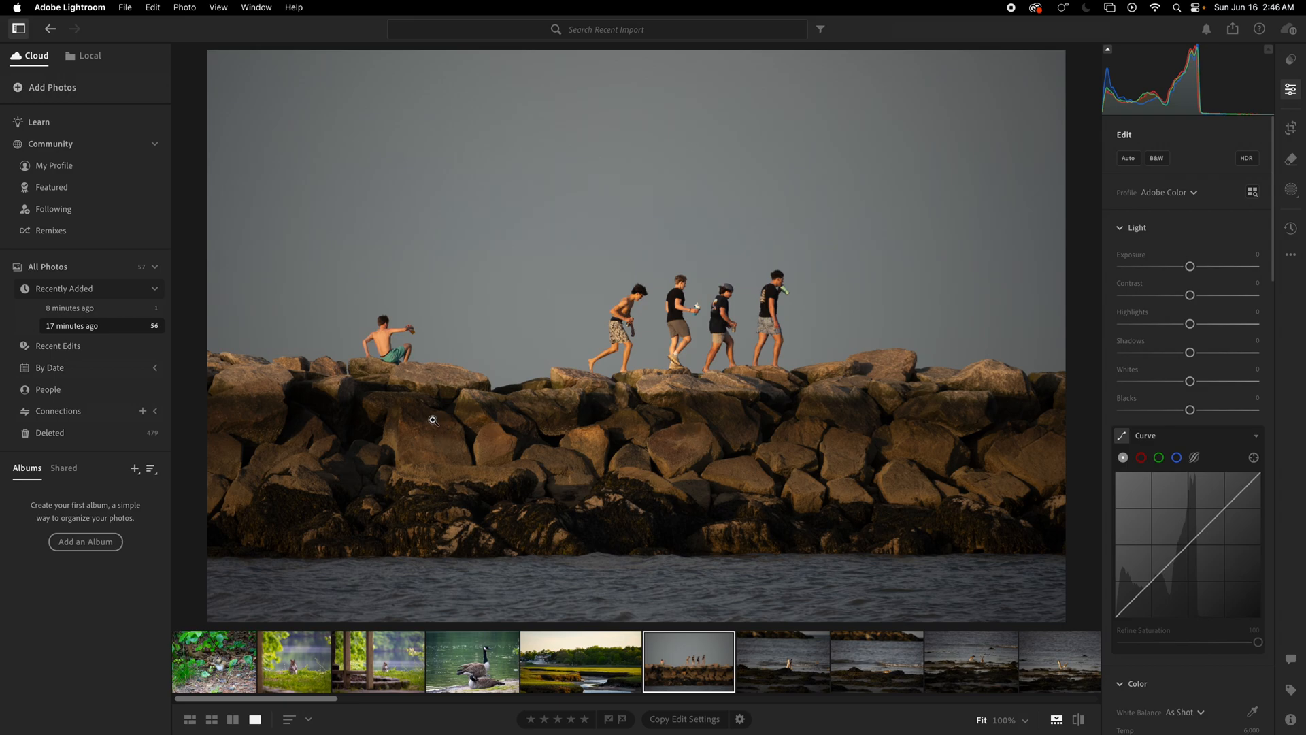
left_click(1290, 719)
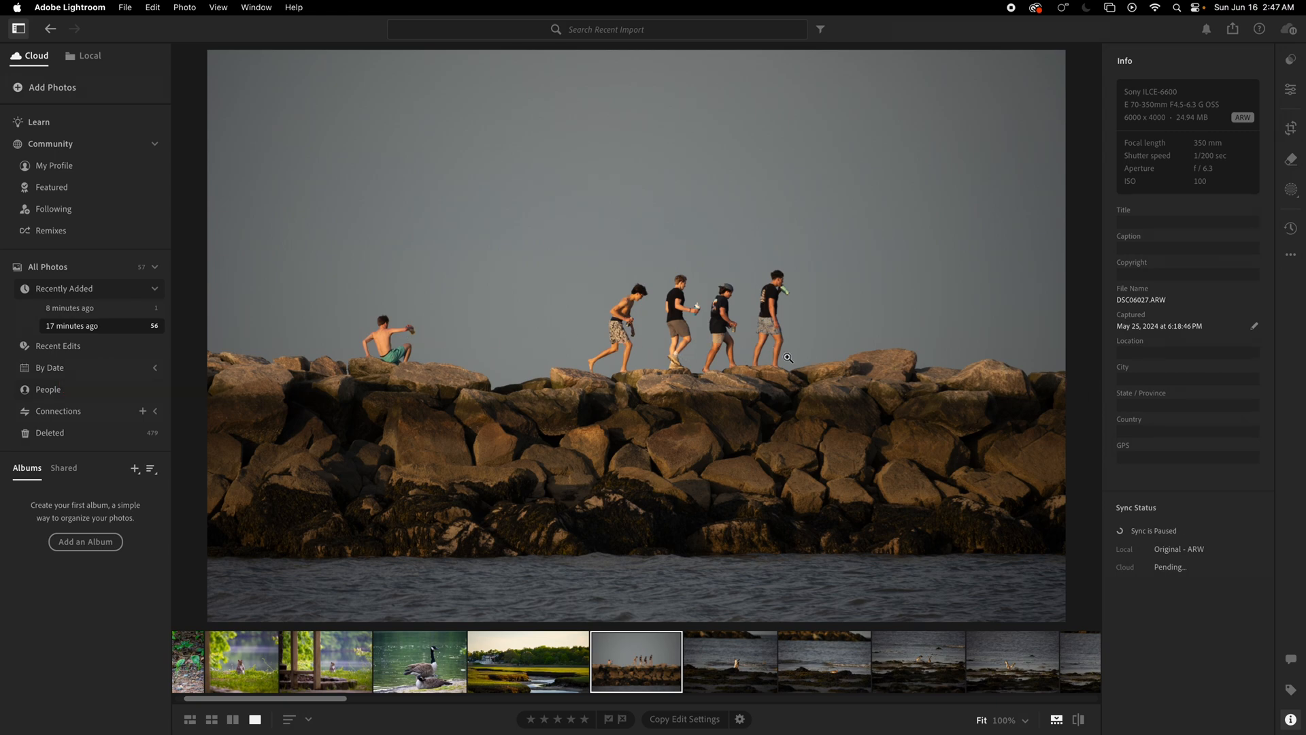
left_click(1296, 99)
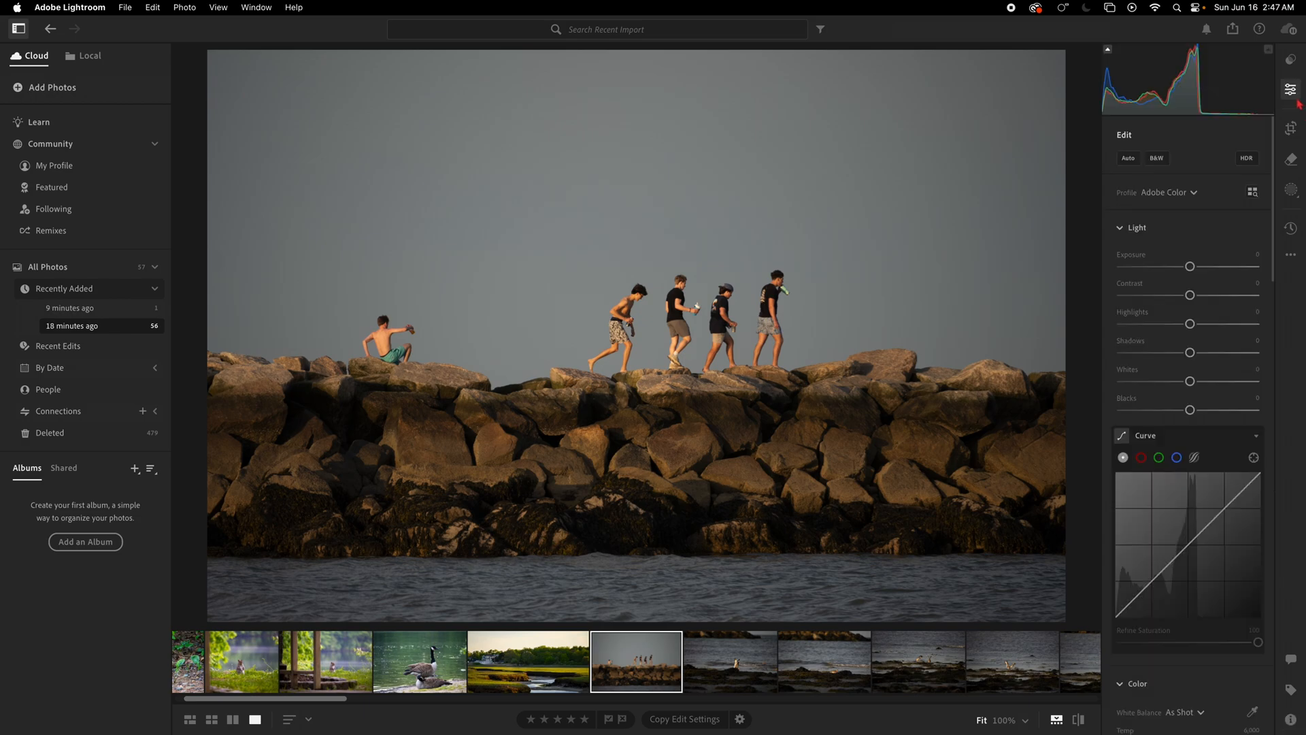
- Apply auto settings to the photo of people on the jetty, then set whites +11, exposure +0.60 and contrast +17
left_click(1127, 159)
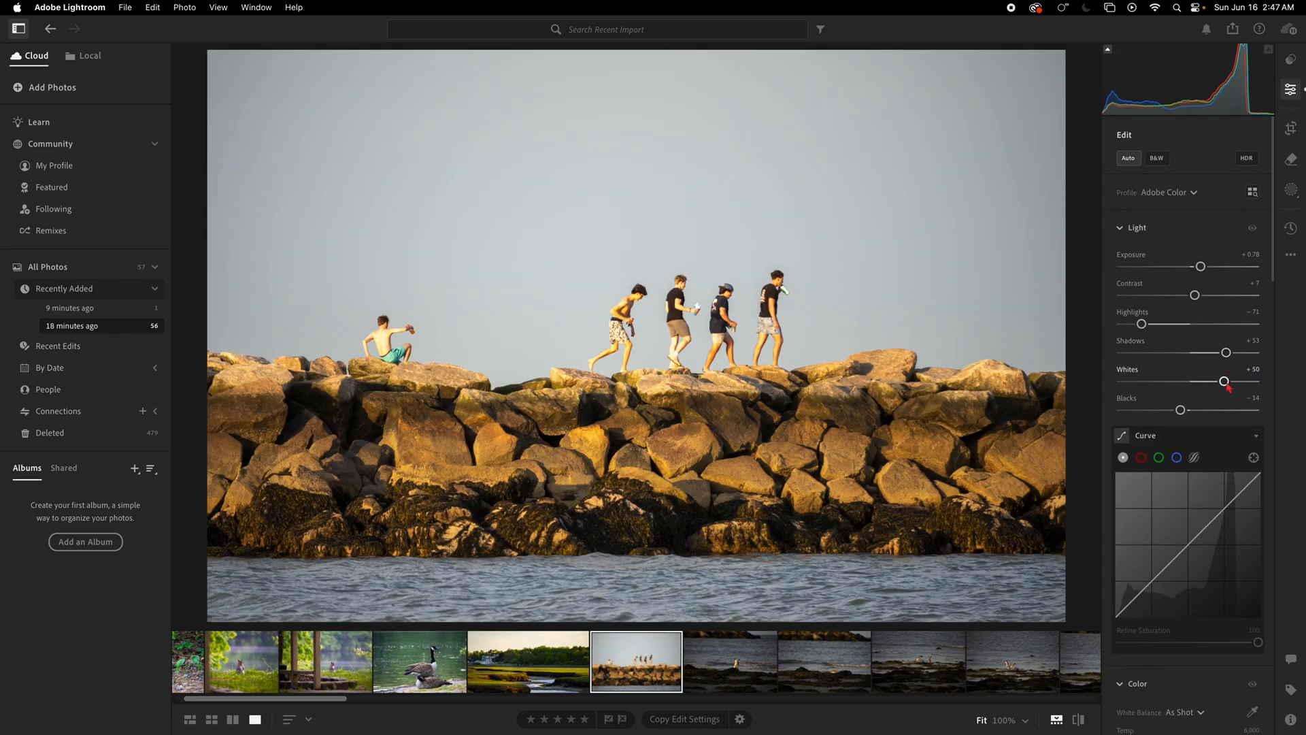
left_click_drag(1224, 381, 1201, 386)
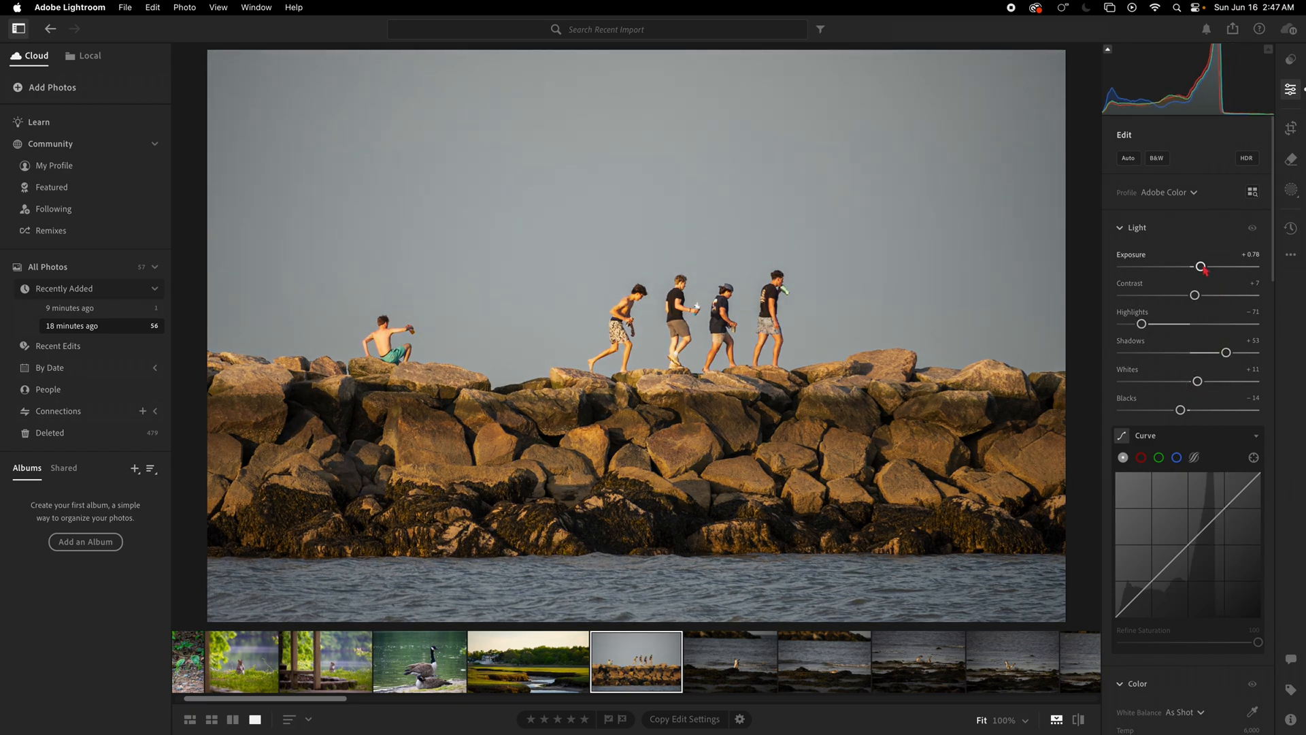
left_click_drag(1201, 266, 1202, 297)
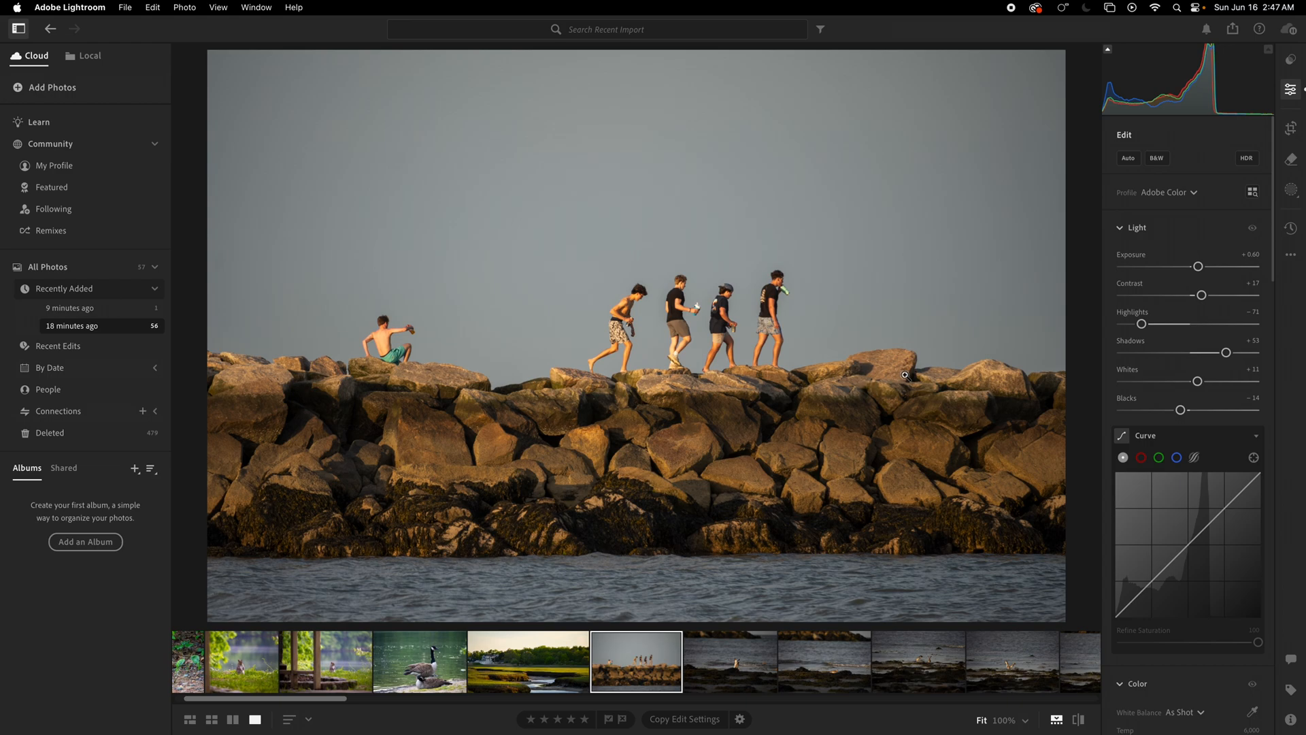
- Try a tighter custom crop around the five people and the rocks, cutting off the water and much of the sky
left_click(1290, 128)
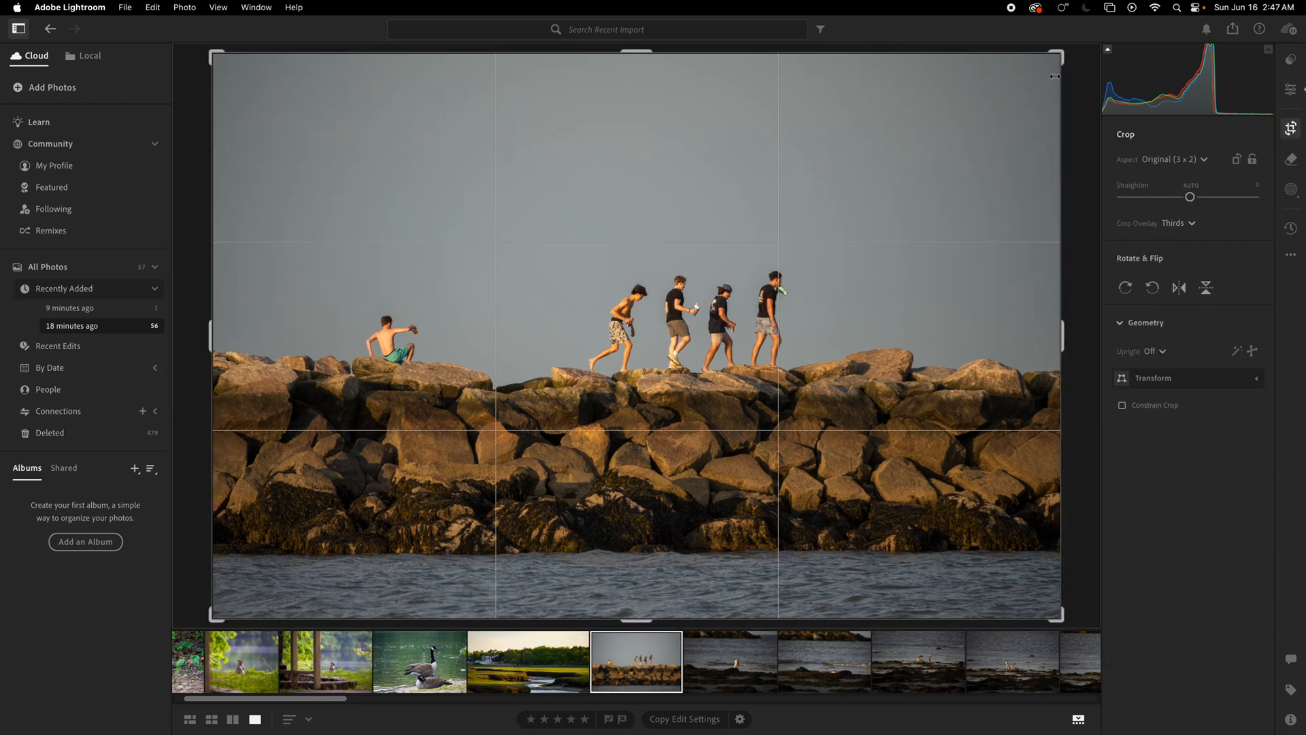
left_click_drag(1067, 59, 944, 93)
left_click_drag(810, 213, 735, 298)
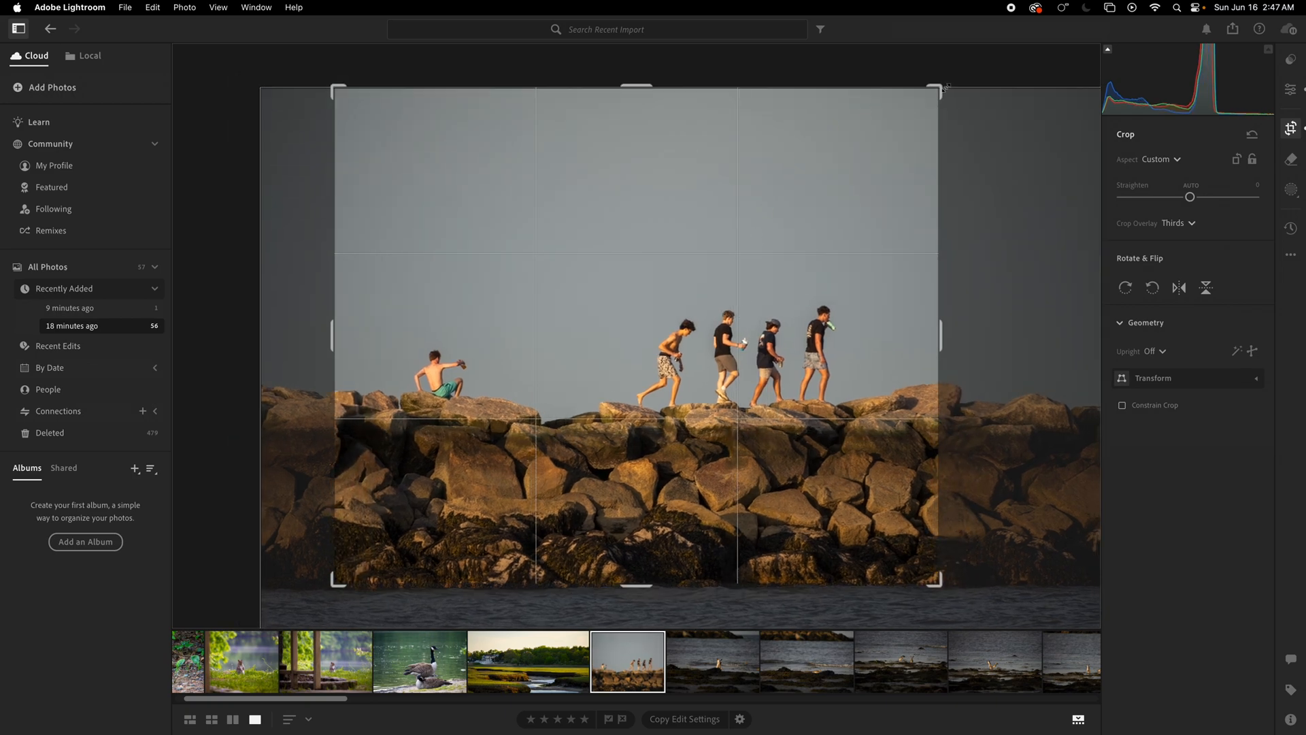
left_click_drag(948, 94, 923, 159)
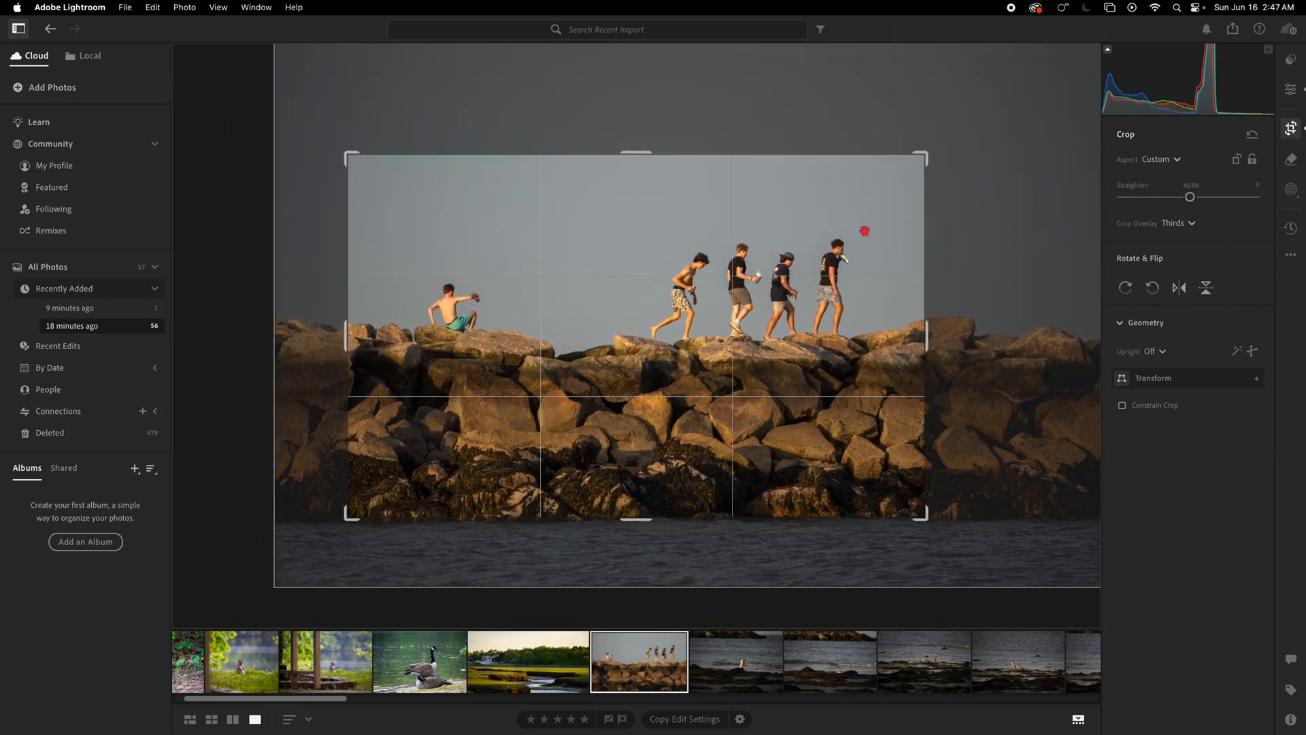
left_click_drag(839, 218, 813, 254)
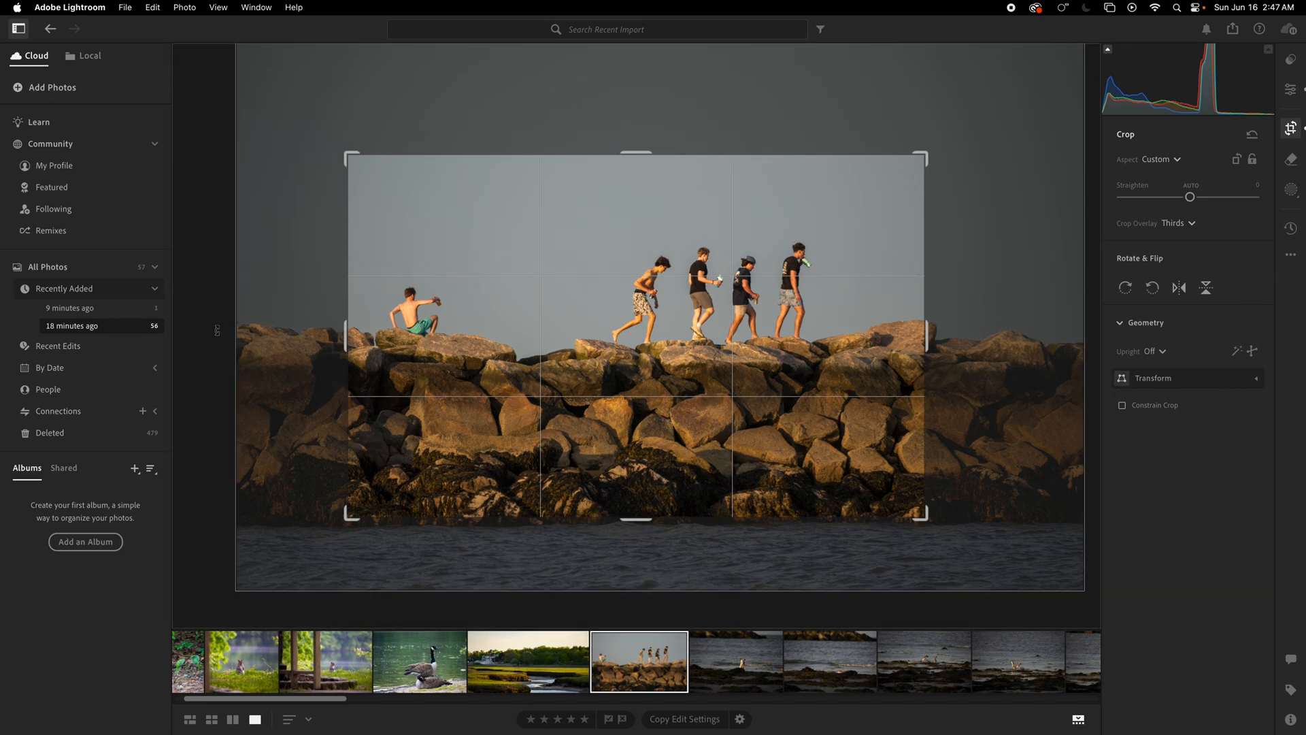
key("Return")
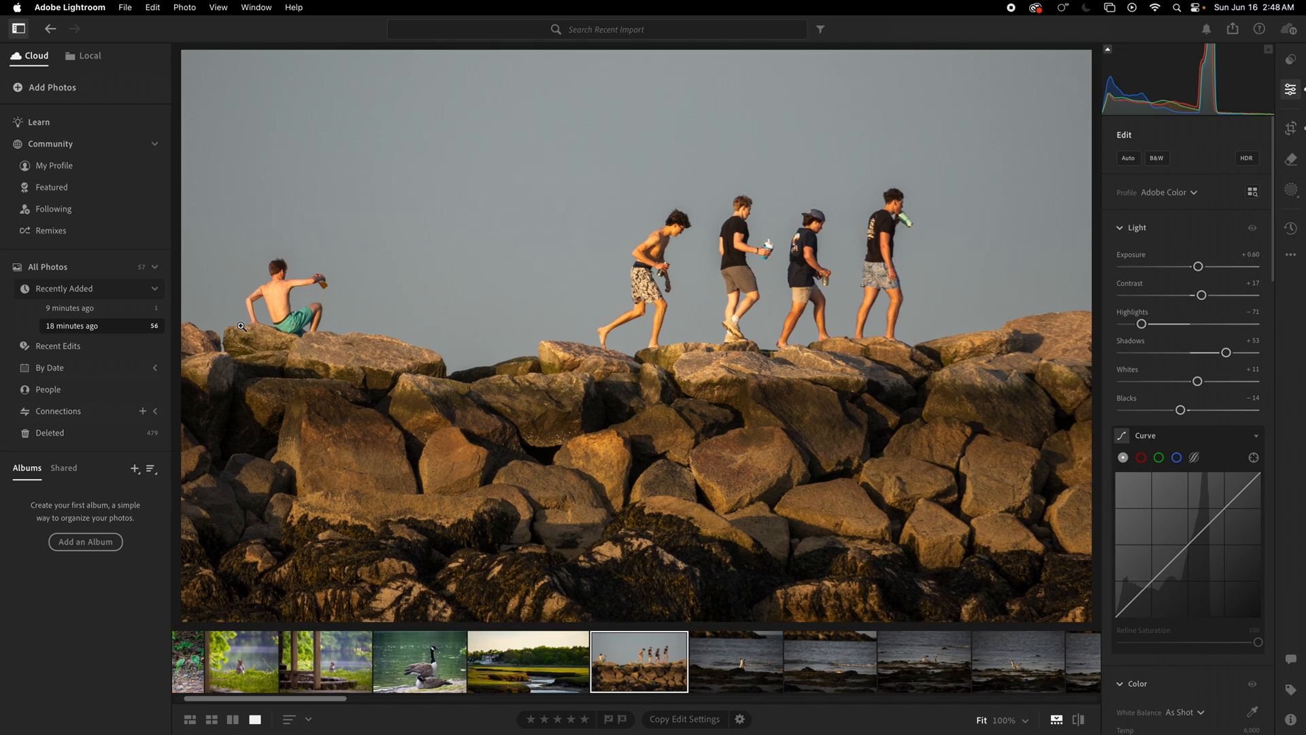
- Undo the crop changes on the photo of people on the jetty, back to its full frame
key("super+z")
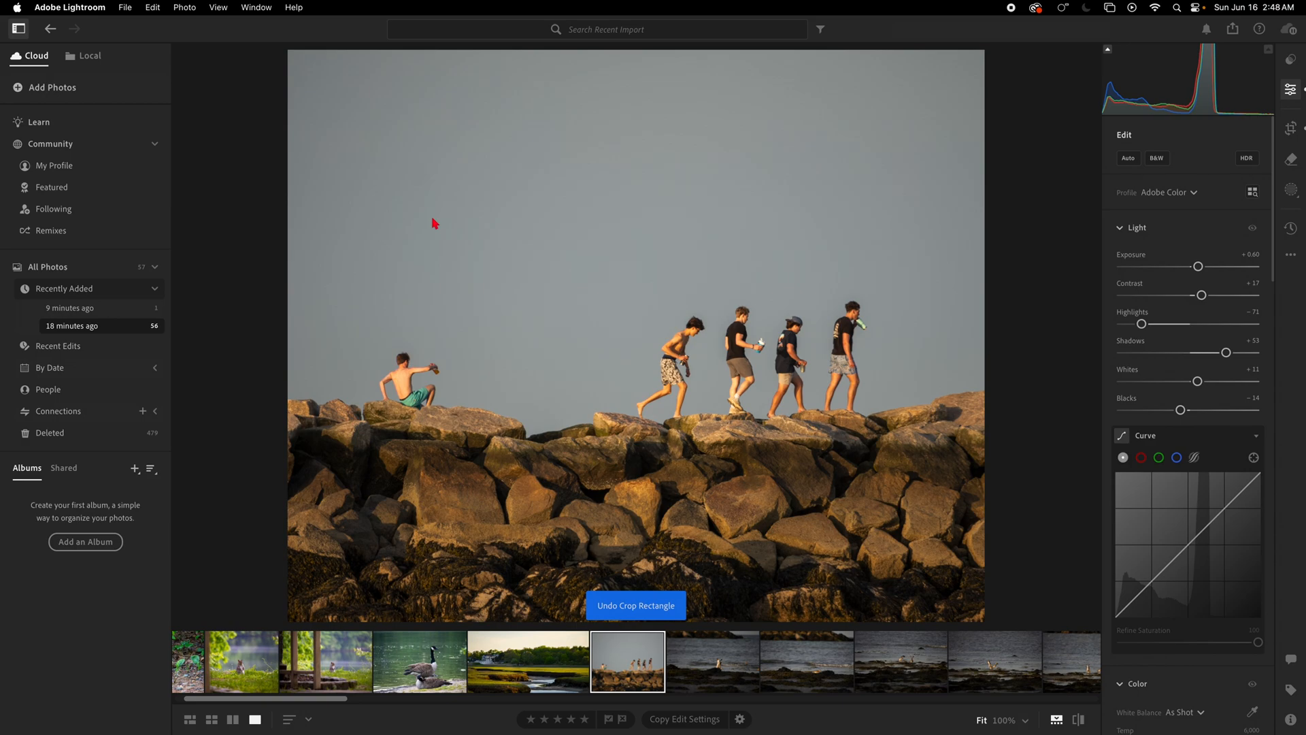
key("super+z")
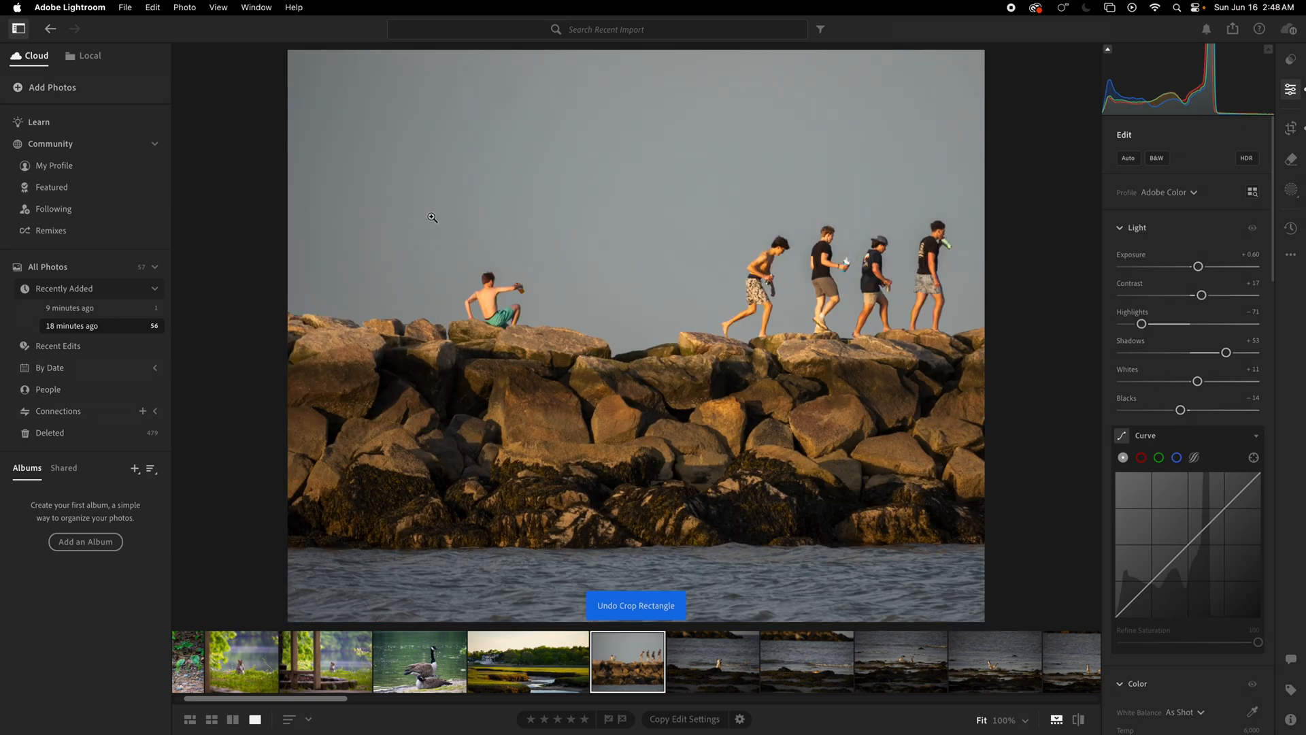
key("super+z")
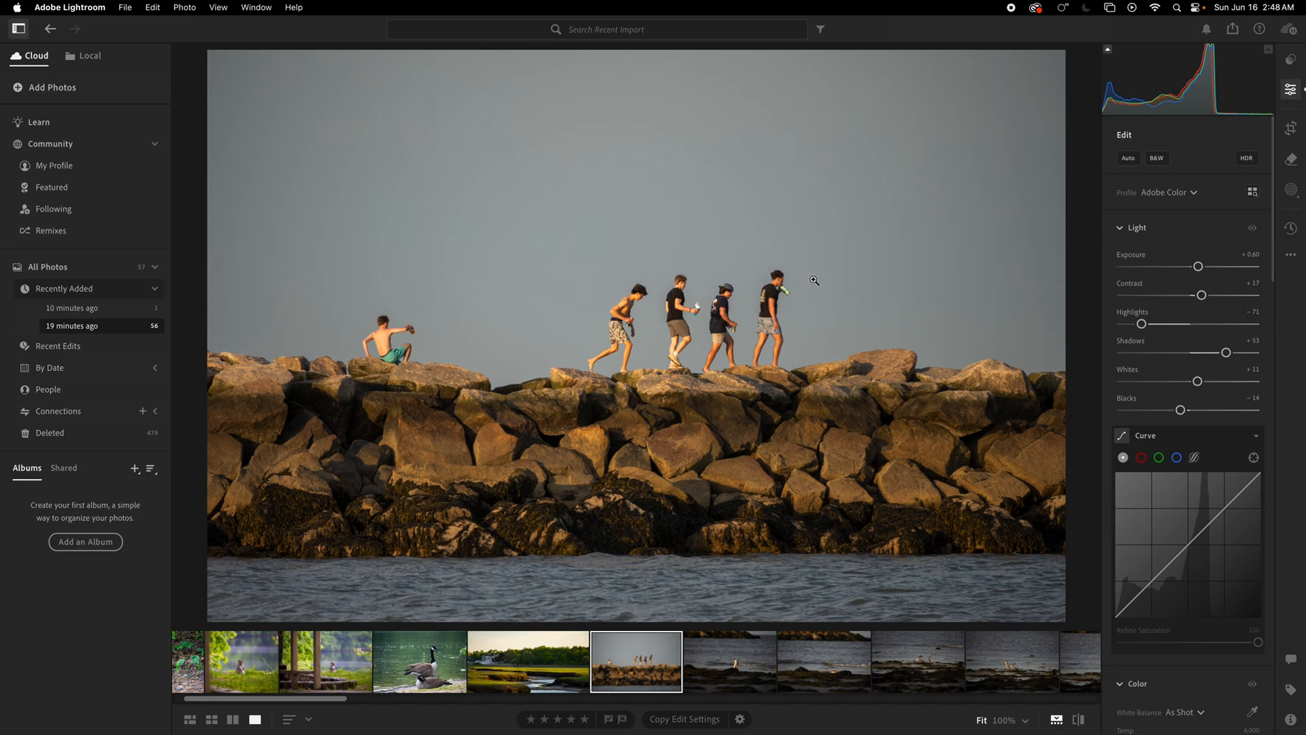
- Apply auto settings to the next photo, the single shorebird with raised wings, and set whites to -10
left_click(751, 661)
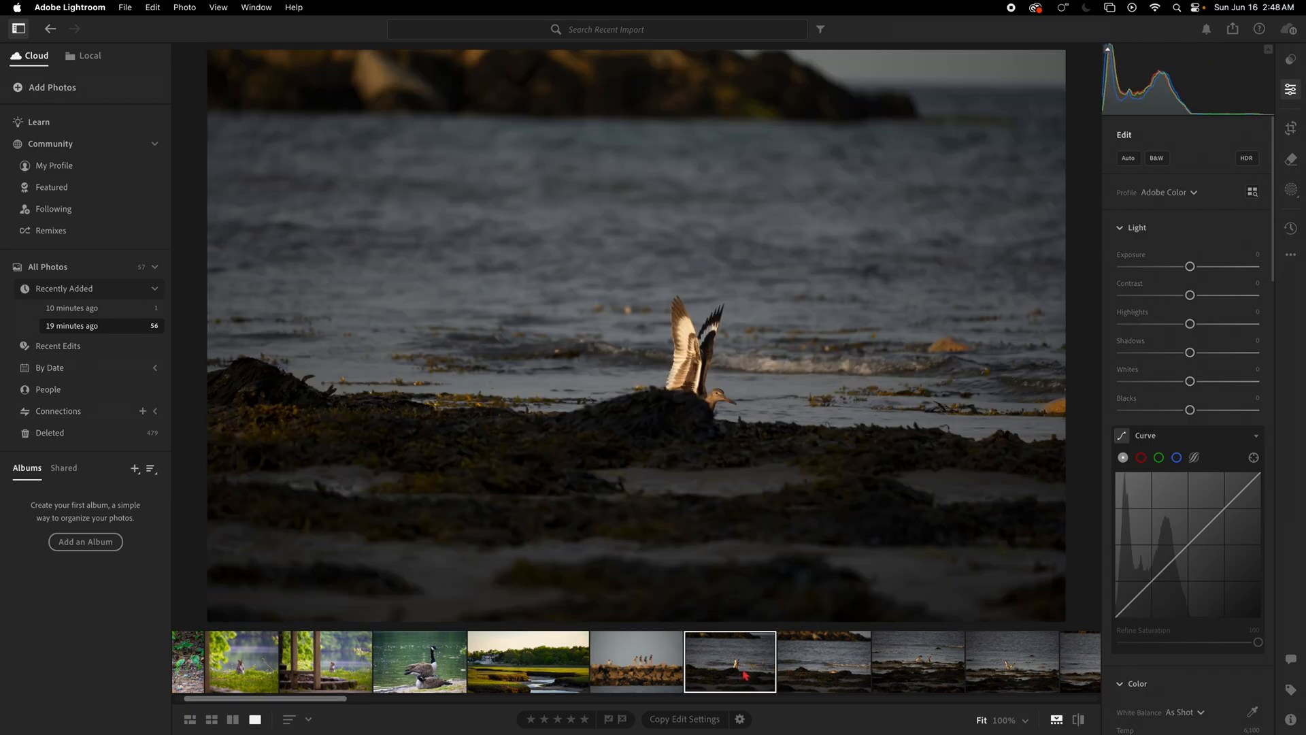
left_click(1129, 160)
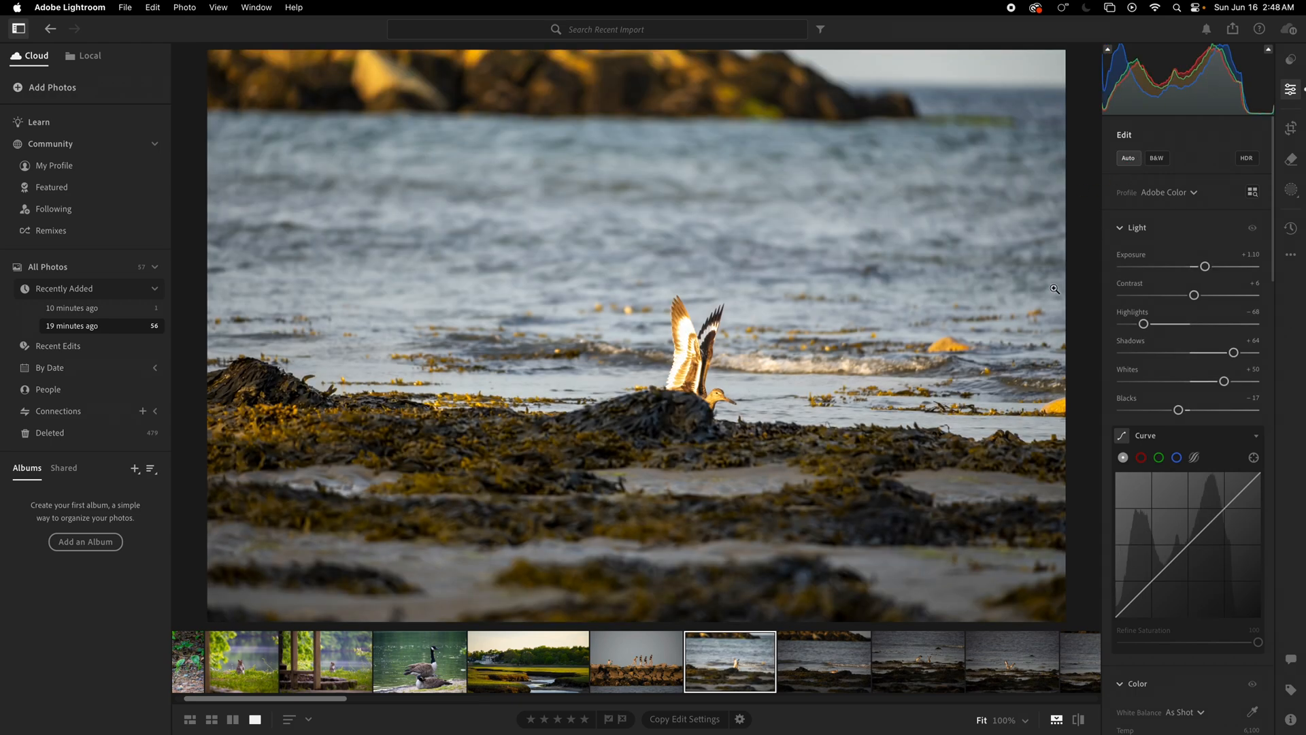
left_click_drag(1225, 381, 1185, 389)
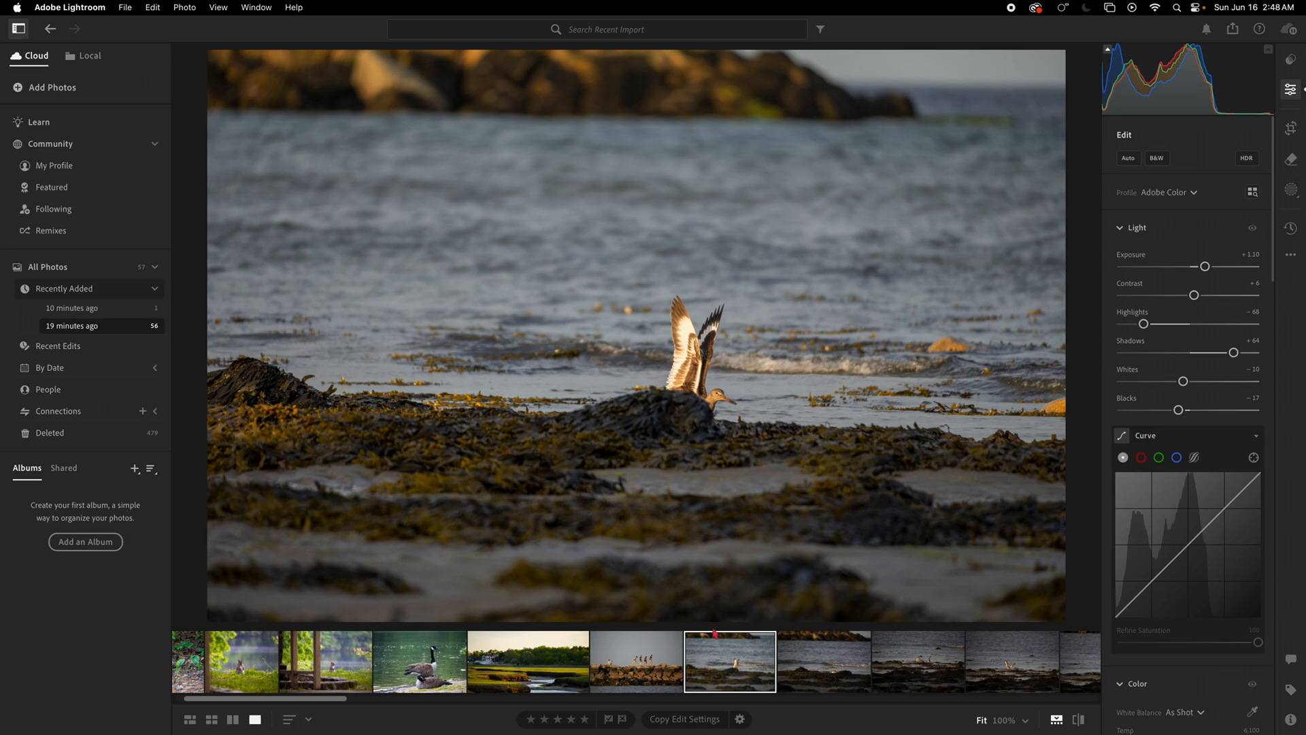
- Delete the photo of the single shorebird with raised wings and the one of the lone bird sitting by the seaweed
right_click(730, 655)
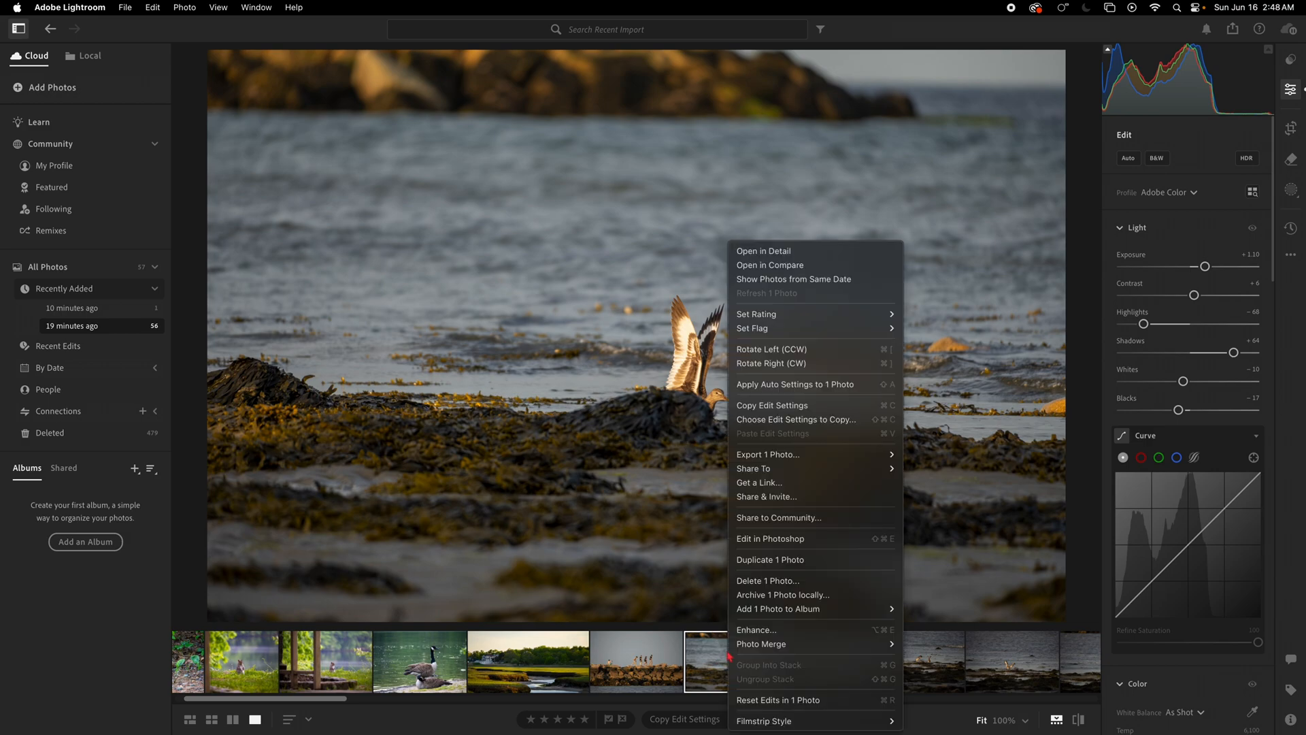
left_click(774, 583)
left_click(765, 488)
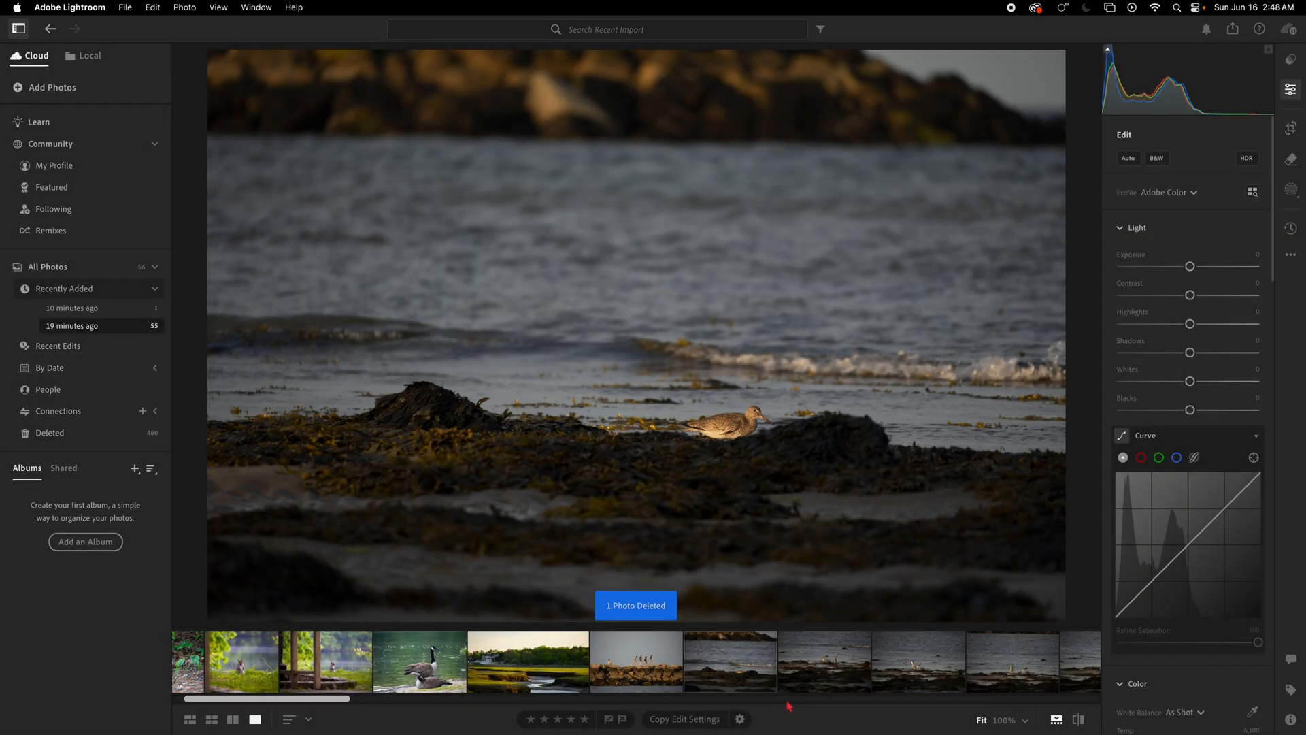
left_click(745, 667)
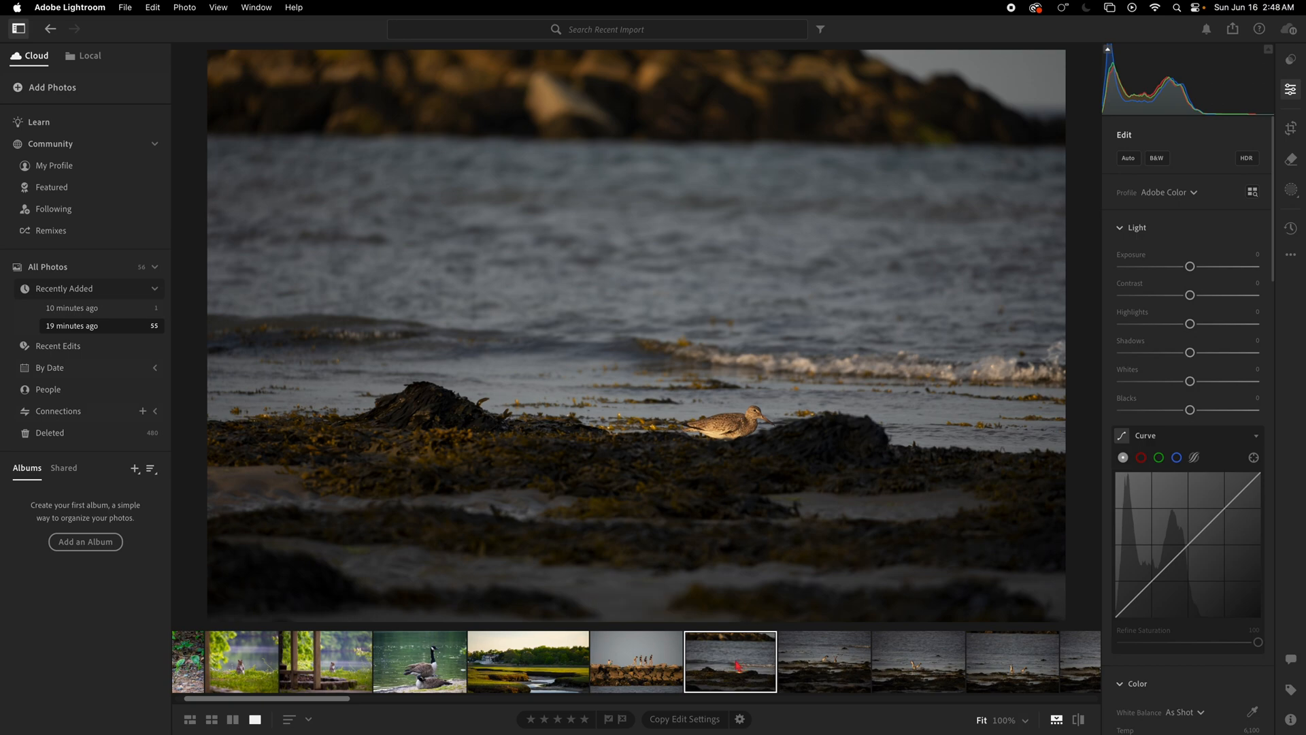
right_click(737, 666)
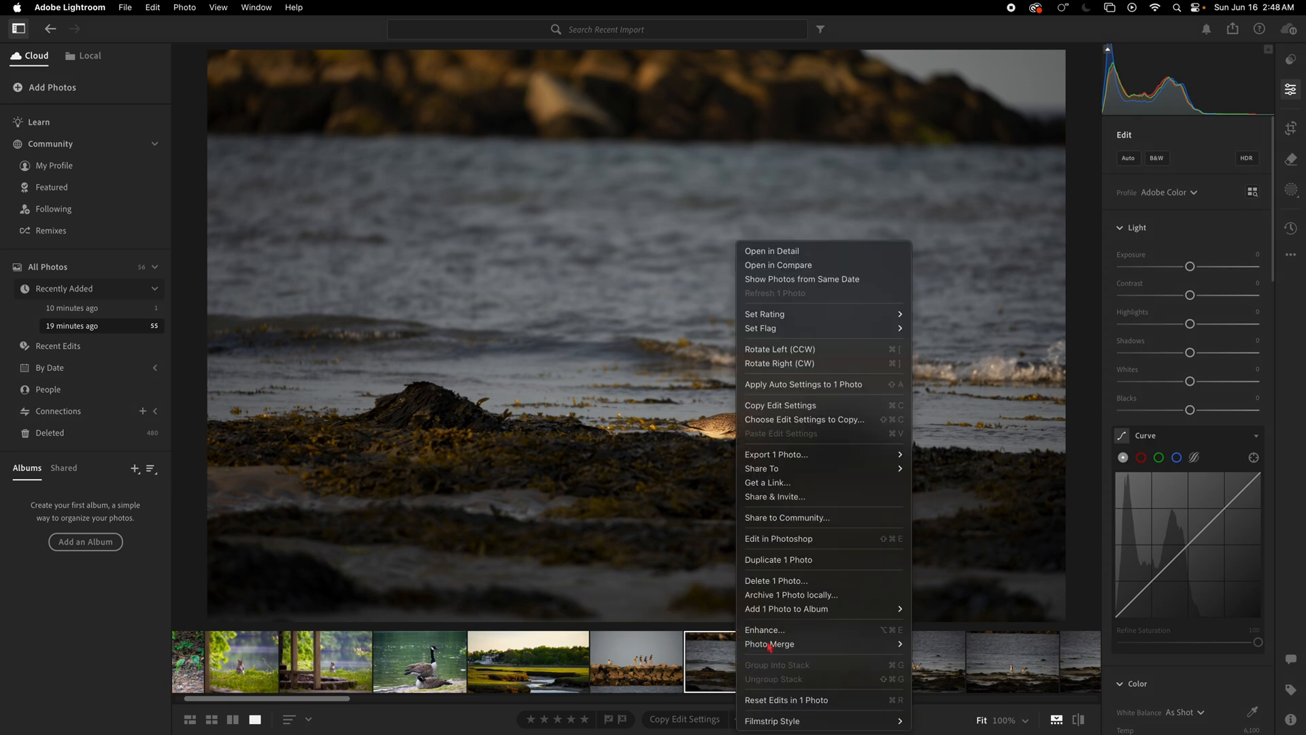
left_click(797, 581)
left_click(763, 494)
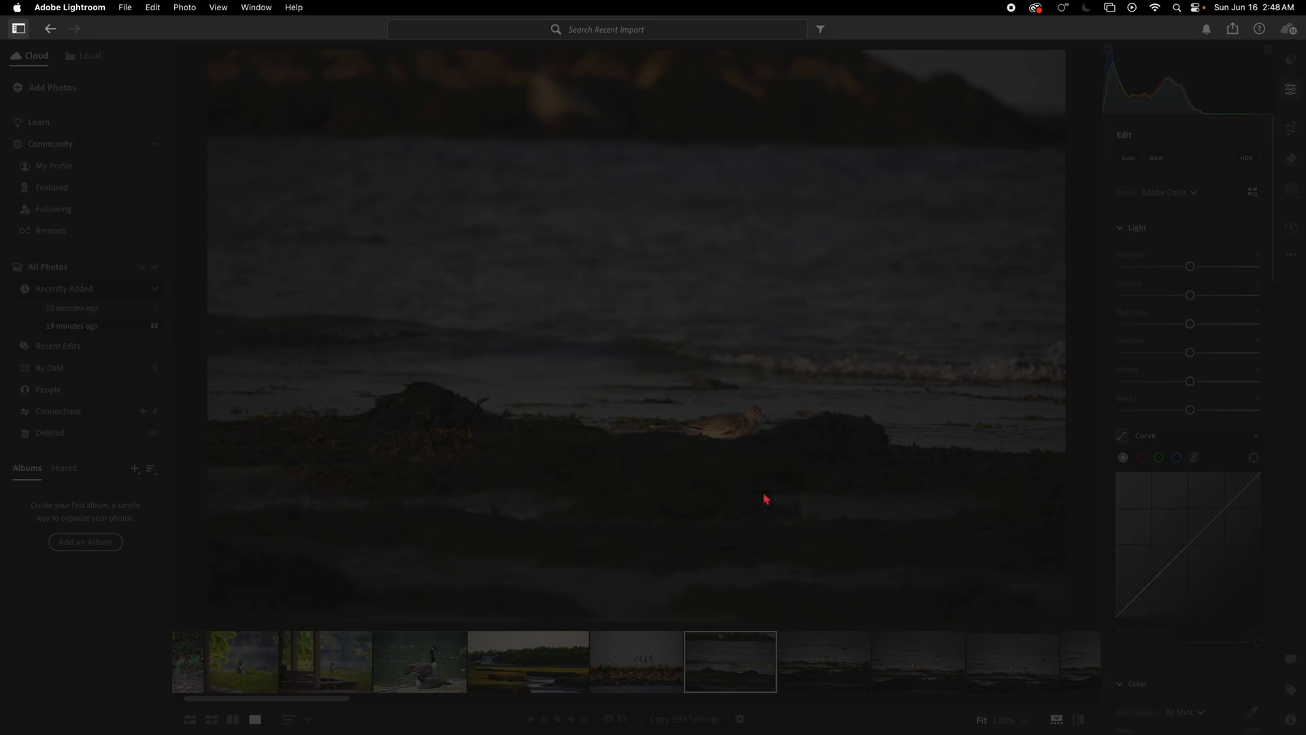
- Delete the next two shorebird-pair photos one after the other, each showing one bird with raised wings
right_click(733, 663)
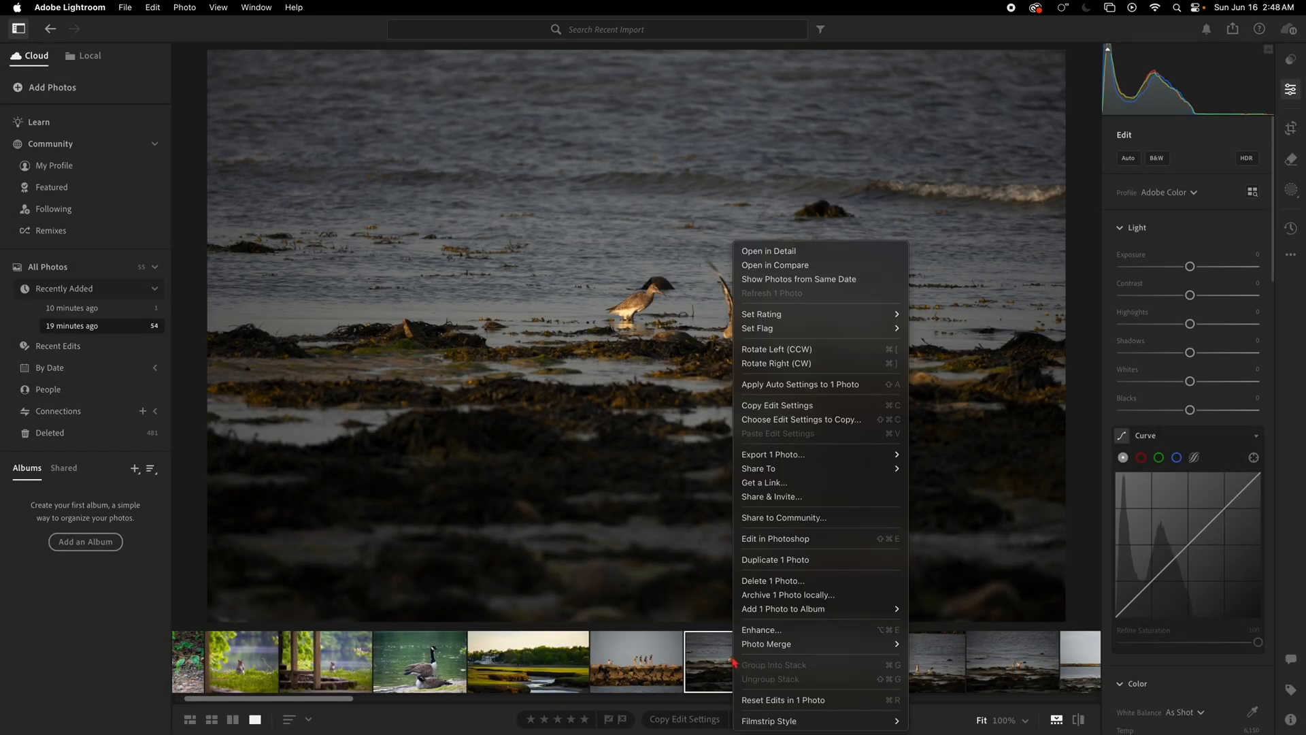
left_click(792, 581)
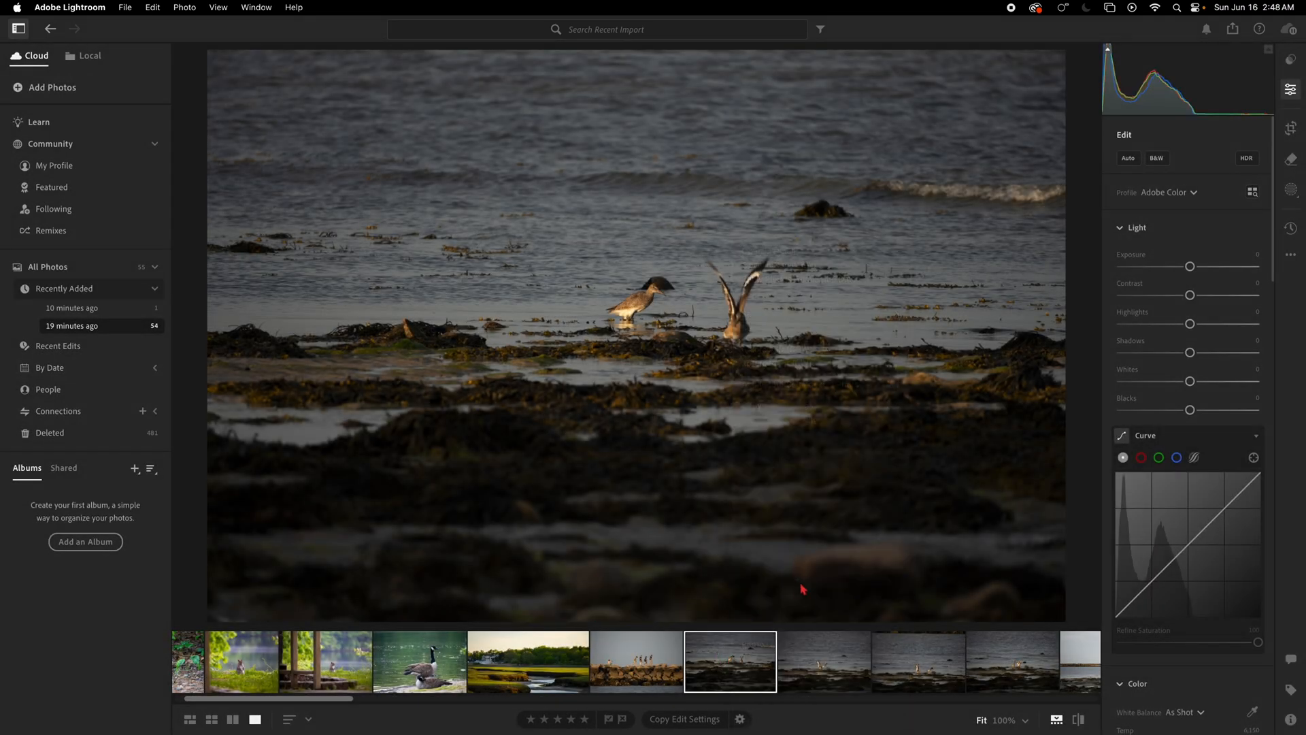
left_click(762, 487)
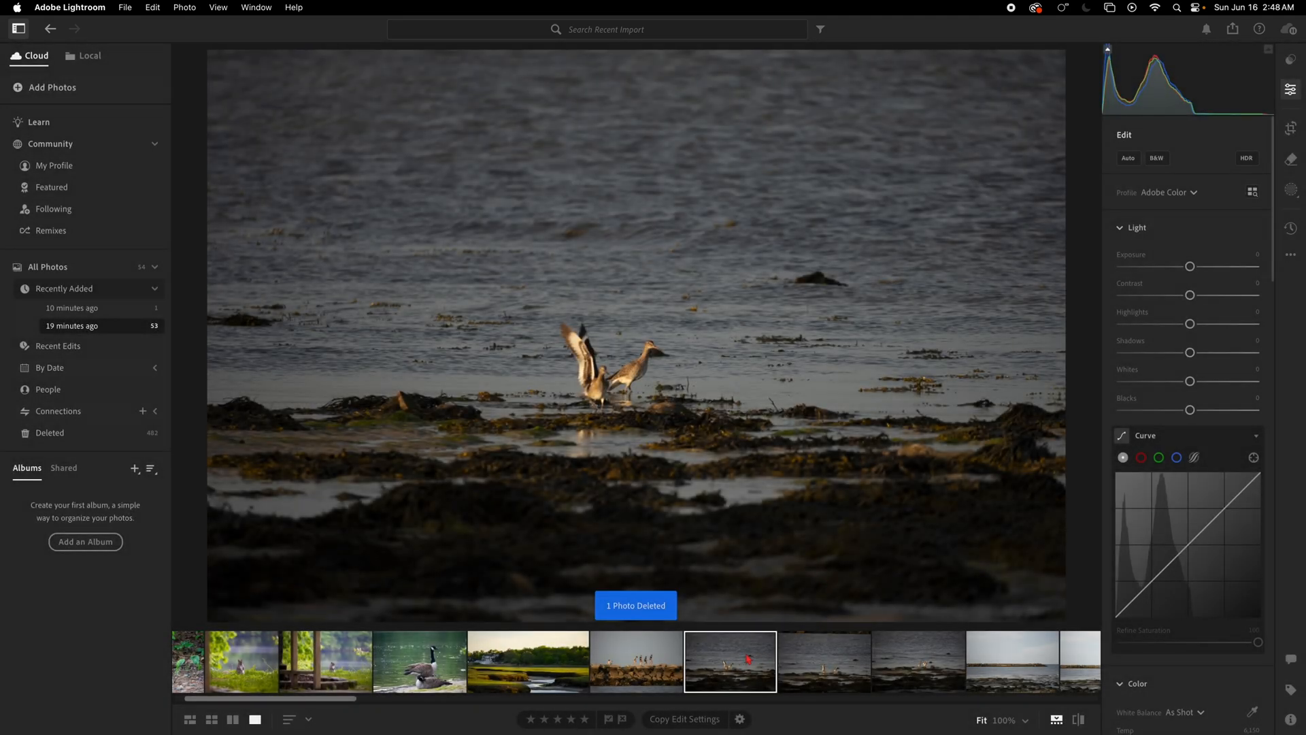
right_click(741, 656)
left_click(636, 657)
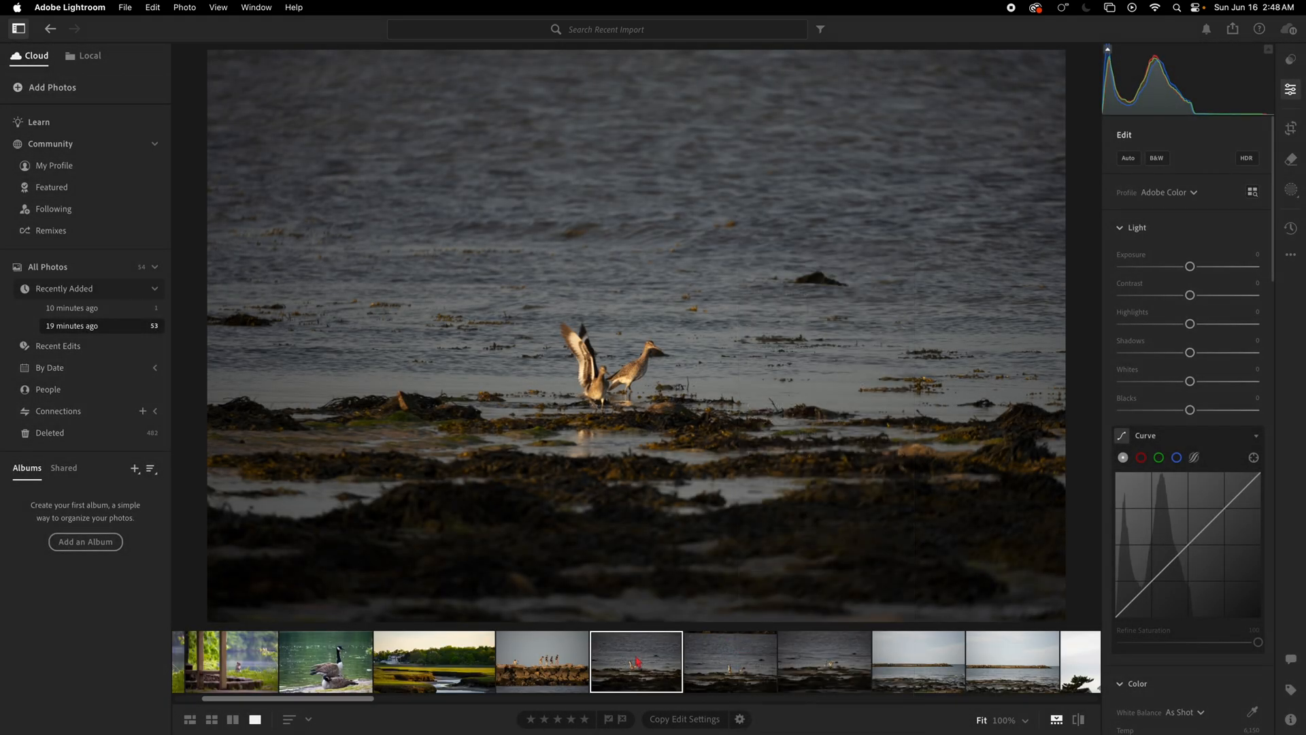
right_click(632, 657)
left_click(674, 584)
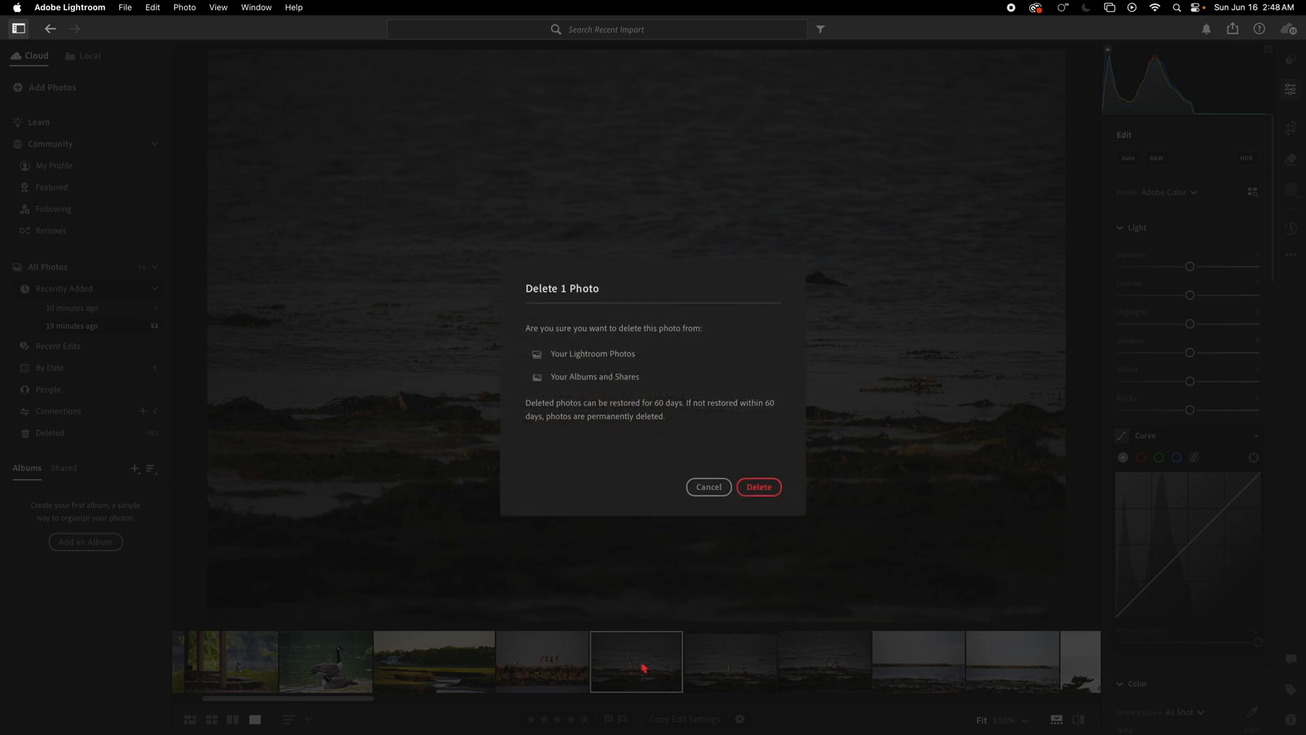
left_click(758, 486)
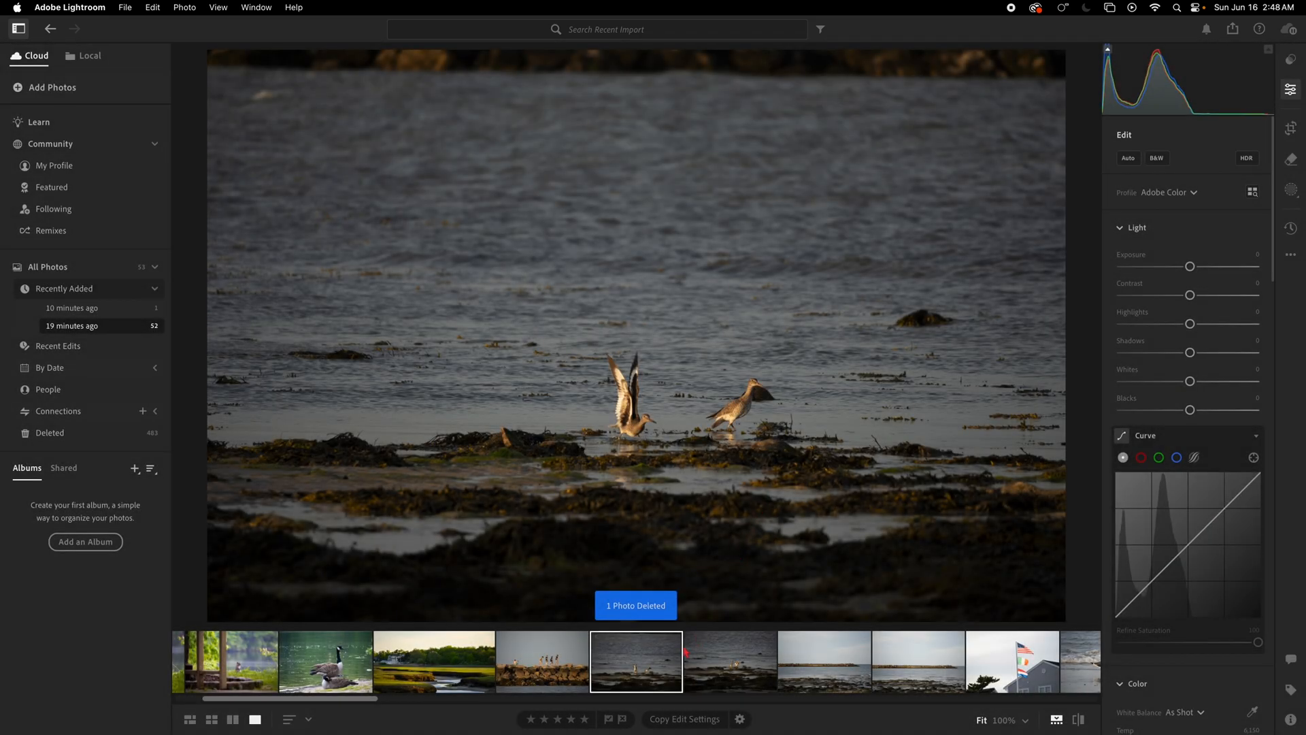
- Select the last two dark shorebird-pair photos together and delete both
left_click(716, 655)
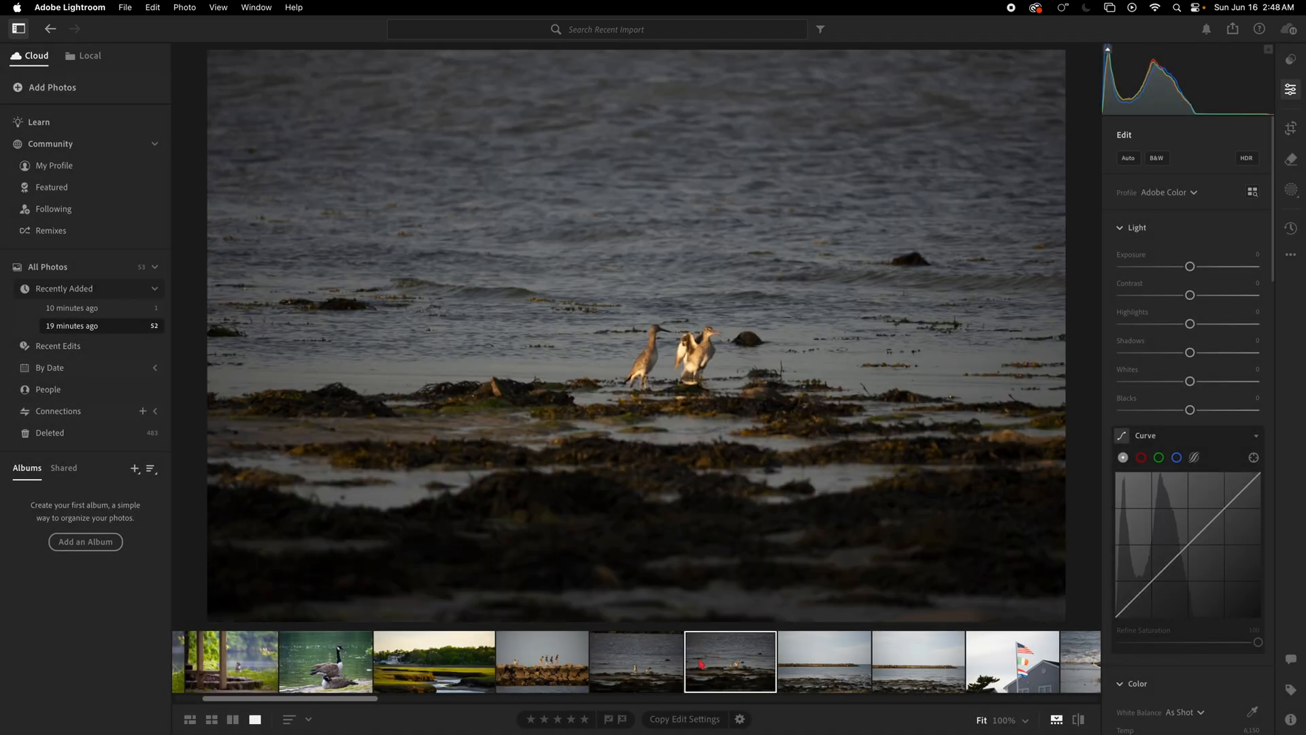
left_click(650, 659, "shift")
right_click(662, 660)
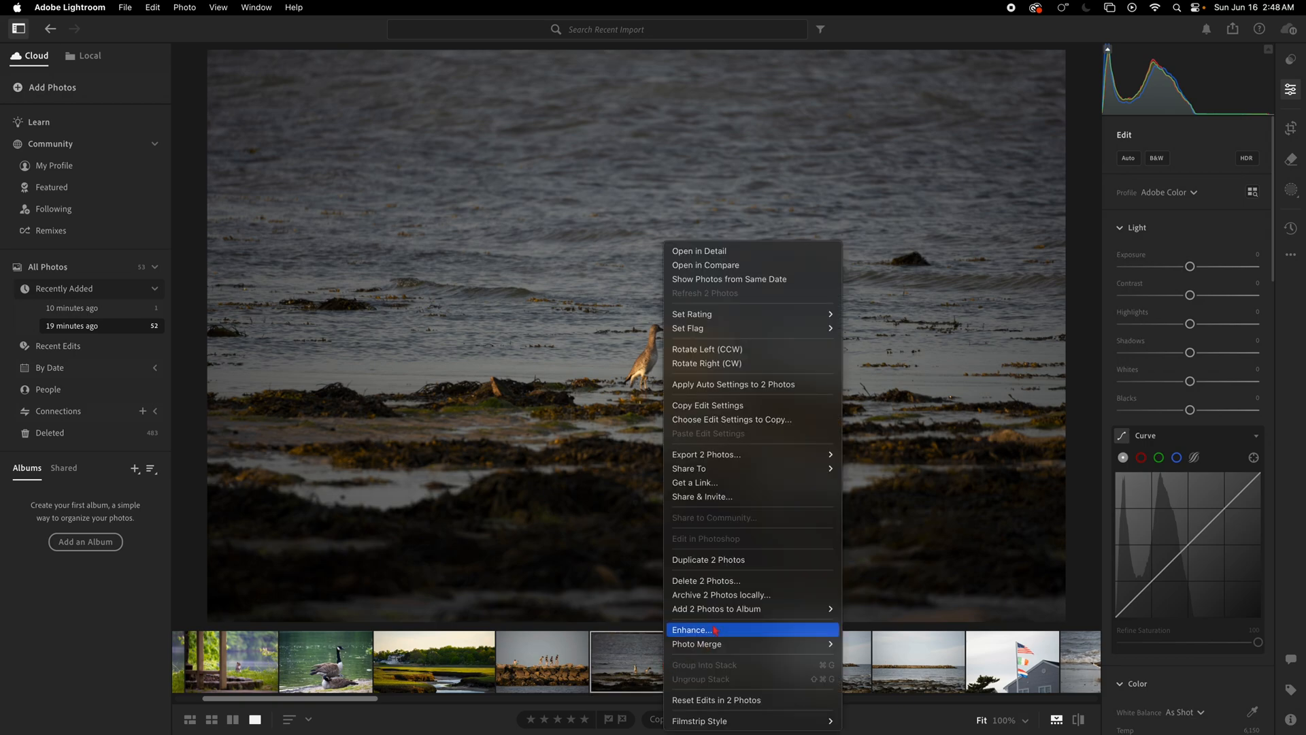
left_click(714, 580)
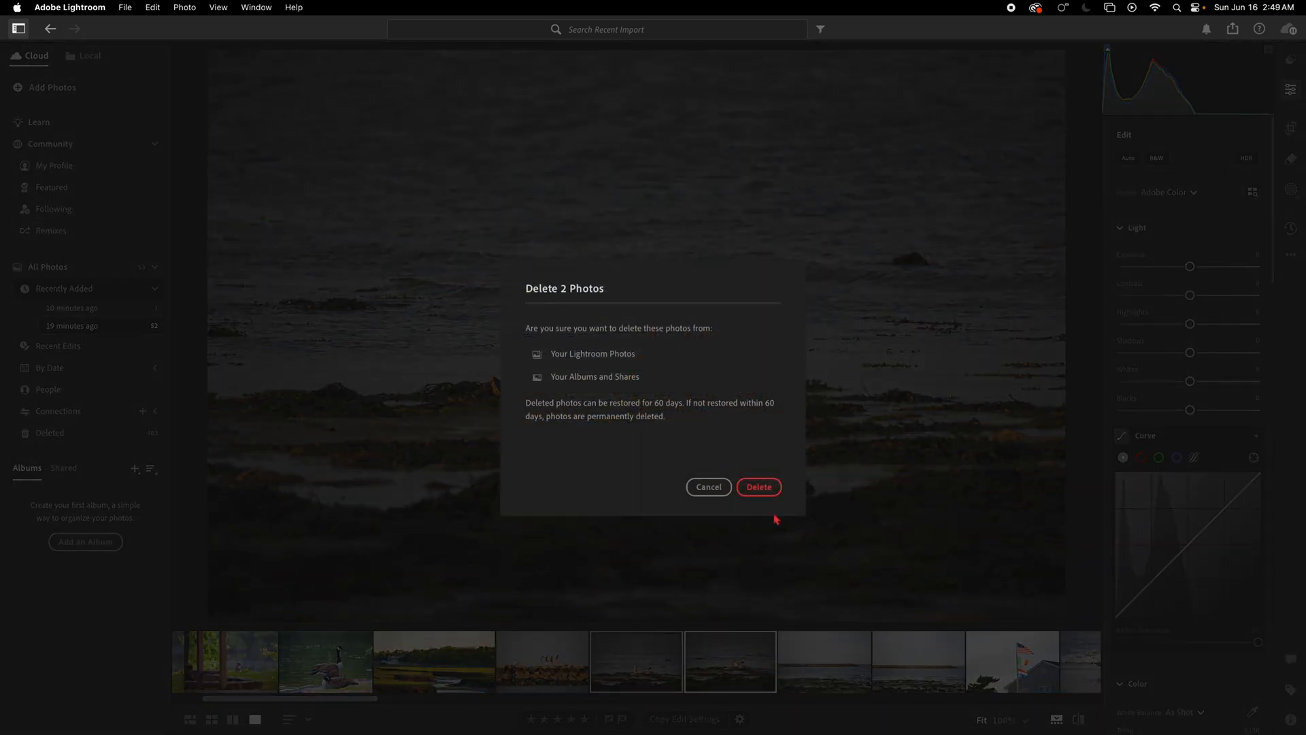
left_click(760, 487)
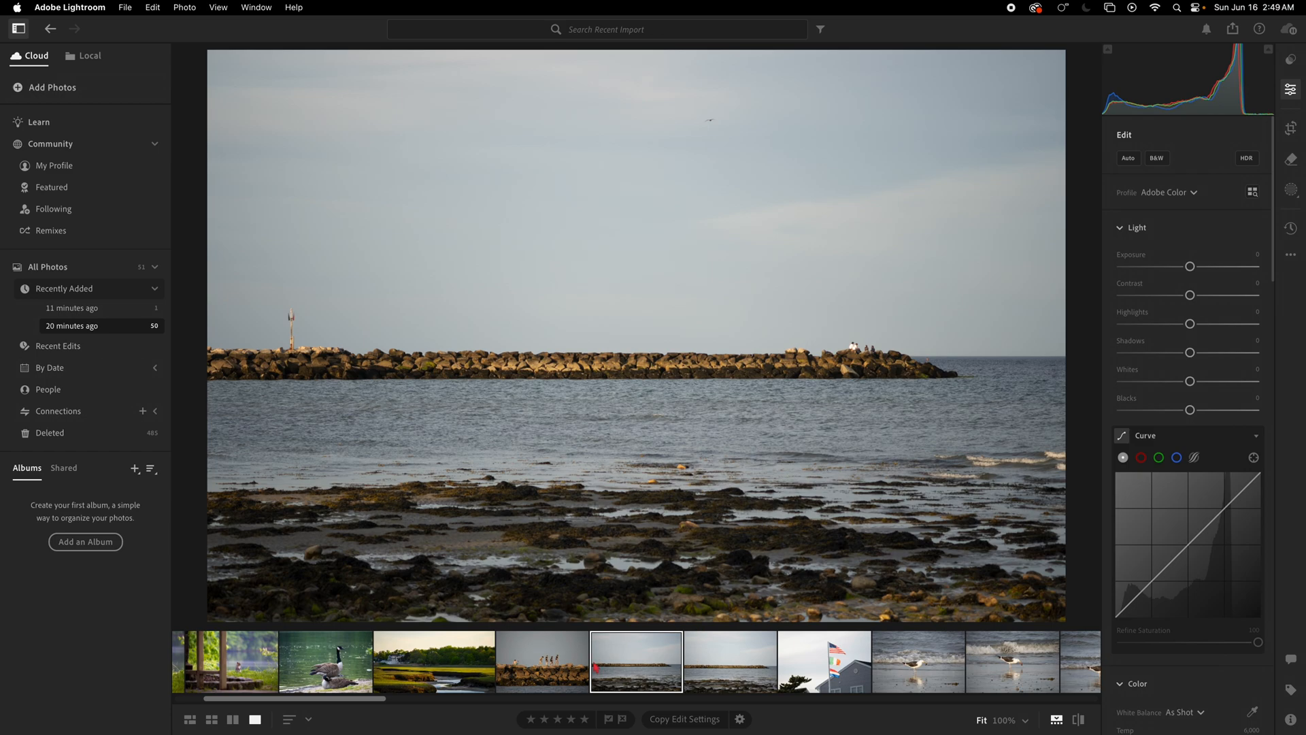
- Examine the people at the end of the jetty up close in the first wide jetty shot
left_click(570, 663)
left_click(640, 670)
left_click(854, 350)
left_click(854, 349)
- Apply automatic settings to the second wide jetty photo, with Shadows at +23 and Exposure at −0.12
left_click(725, 670)
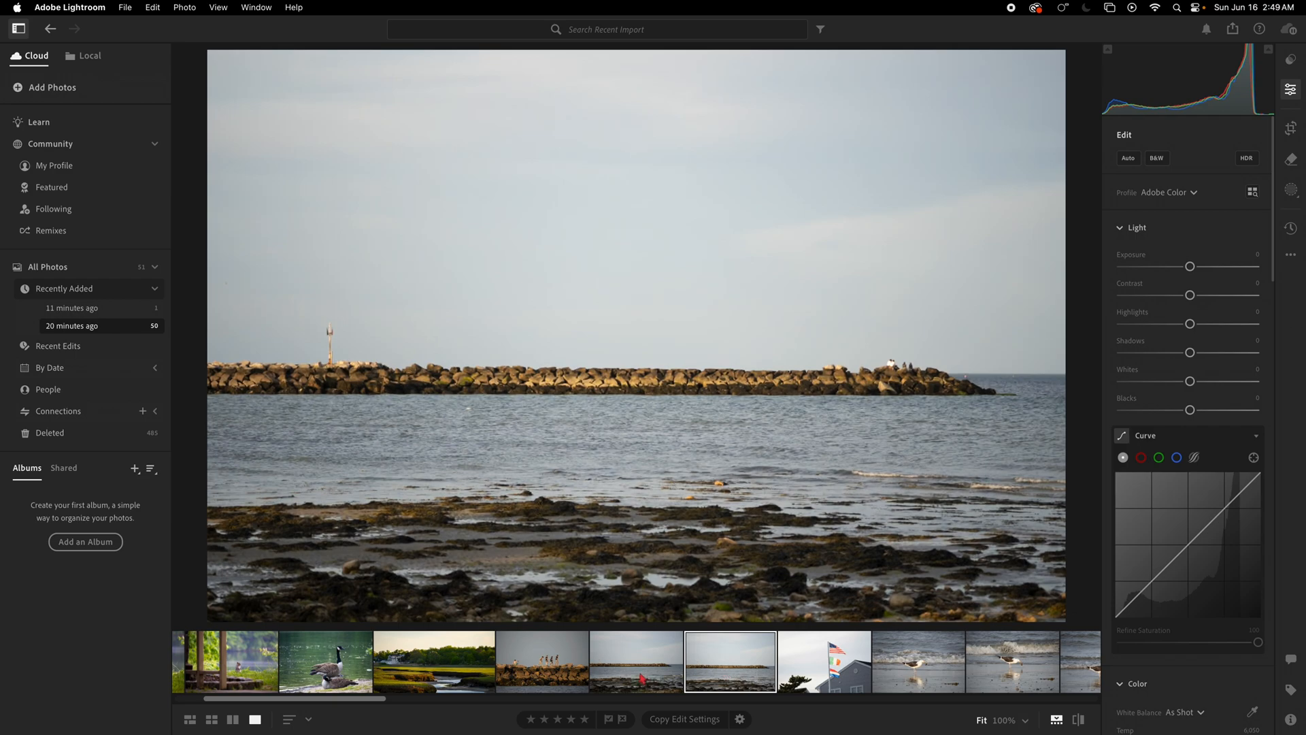
left_click(1128, 158)
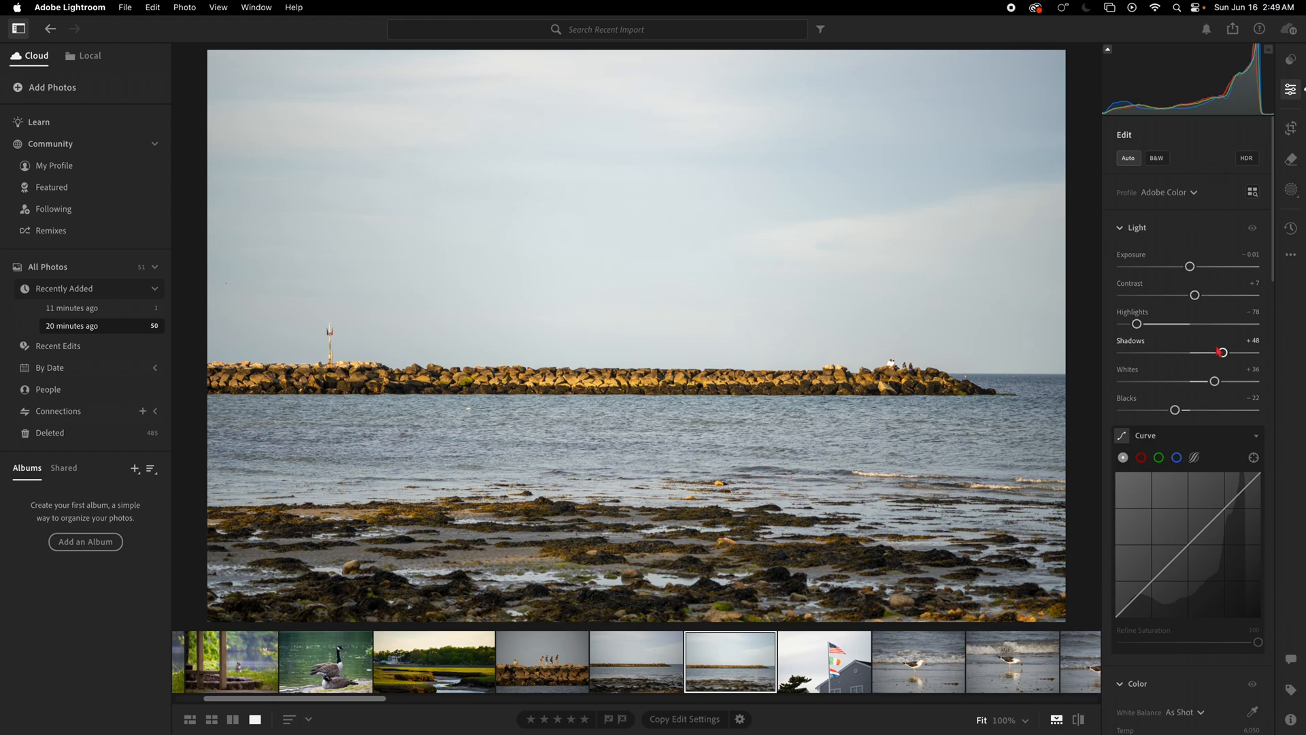
left_click_drag(1219, 351, 1205, 352)
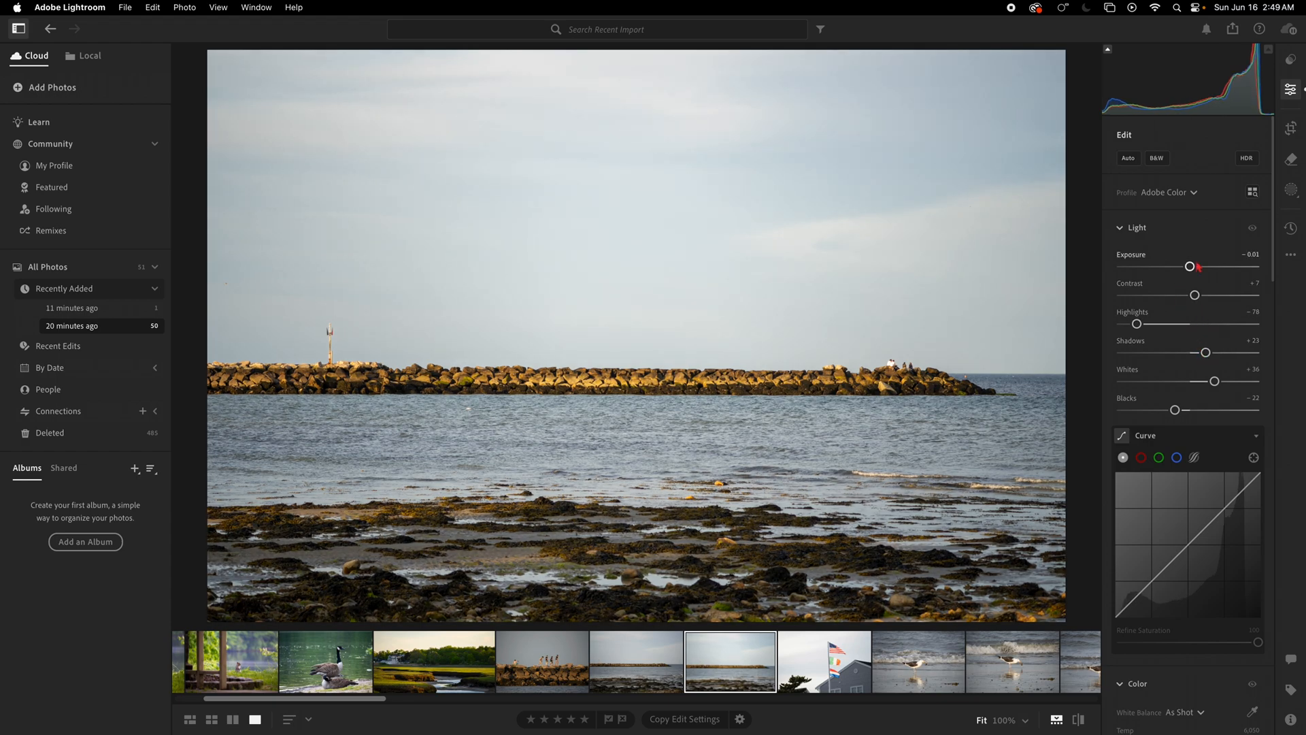
mouse_move(1199, 267)
left_mouse_down()
mouse_move(1181, 266)
mouse_move(1192, 267)
left_mouse_up()
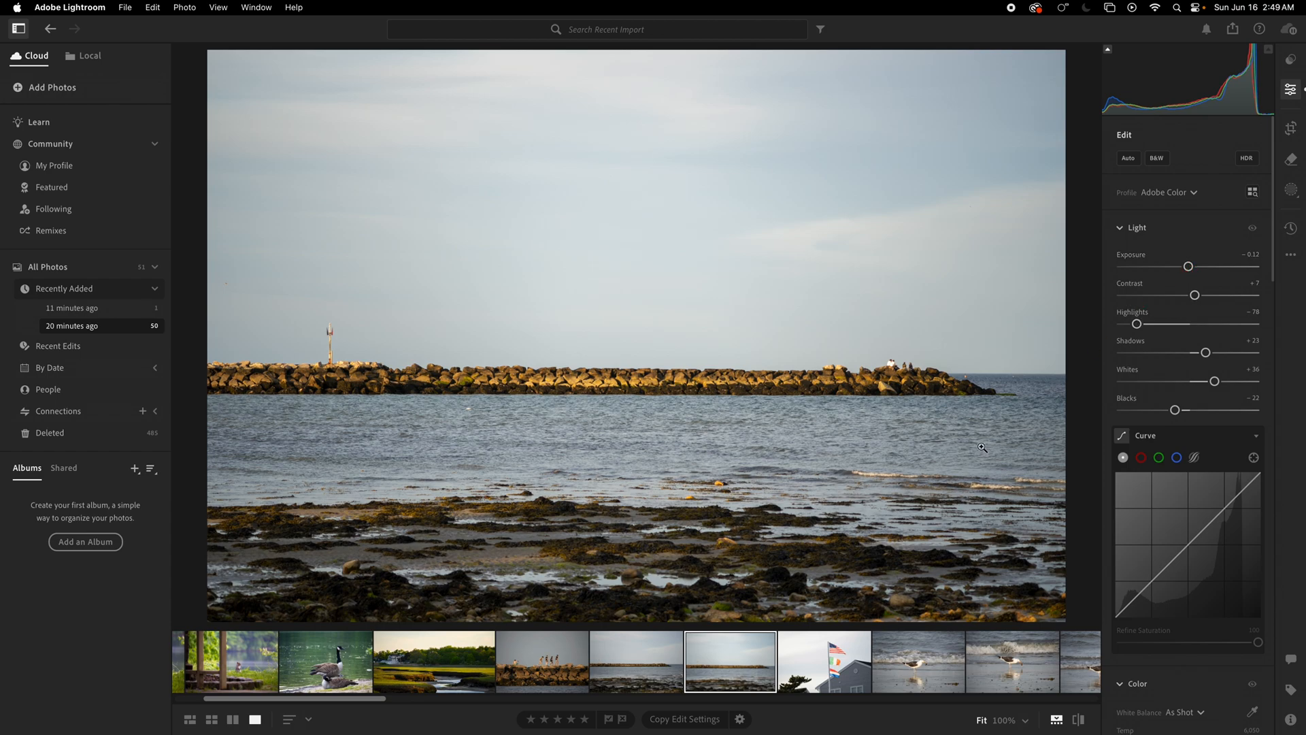
- Display the camera and file information of the second wide jetty photo
left_click(1292, 719)
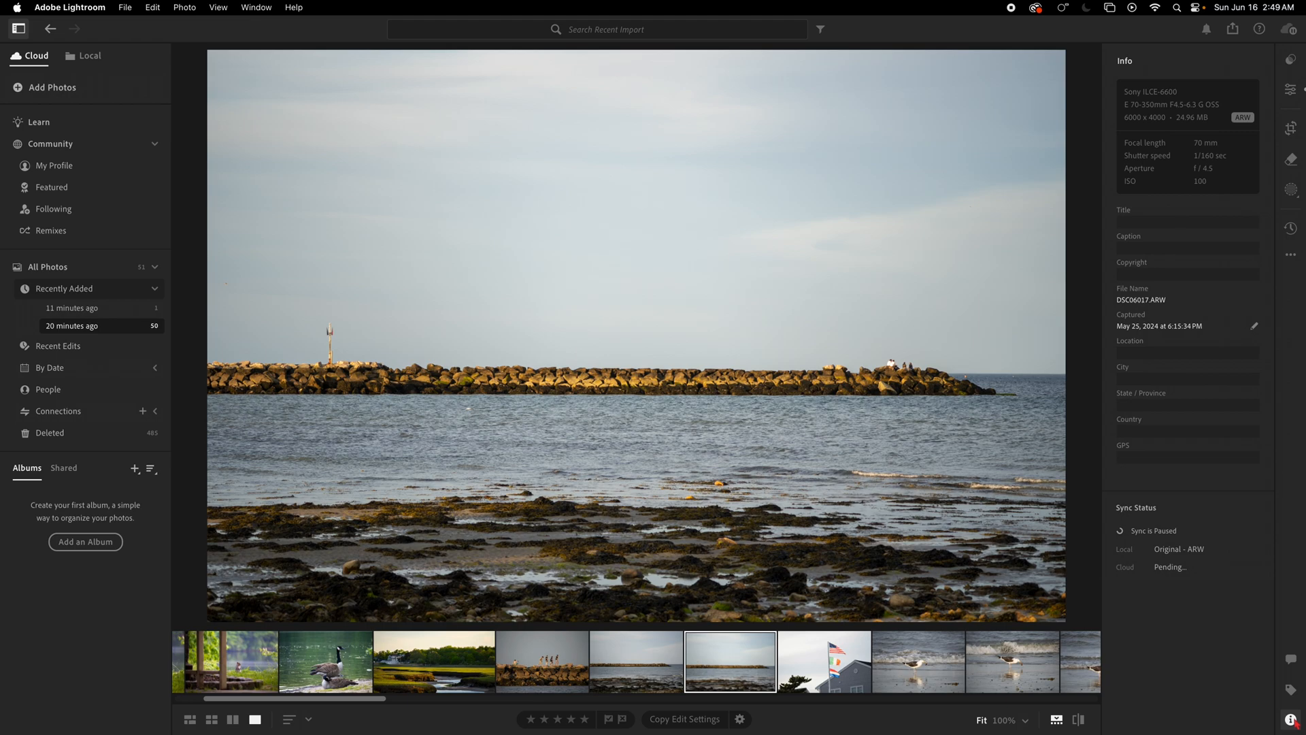
left_click(1291, 721)
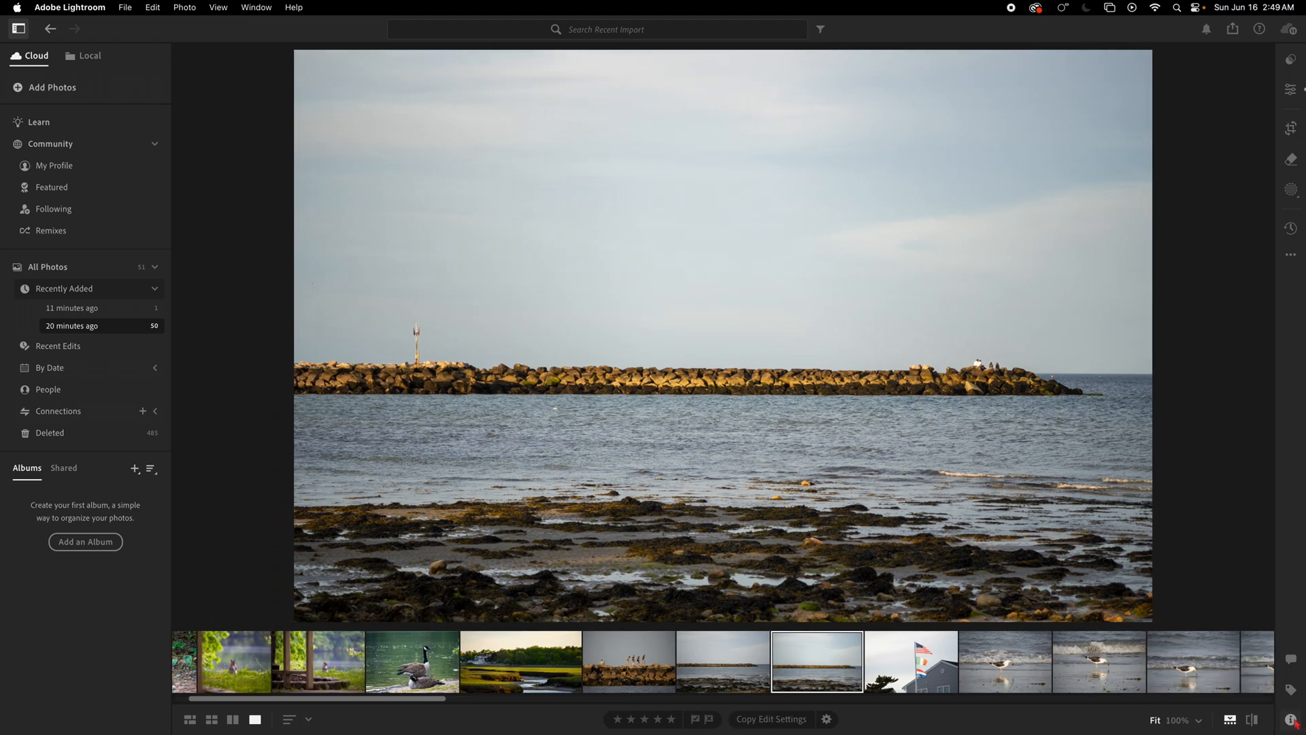
left_click(1291, 721)
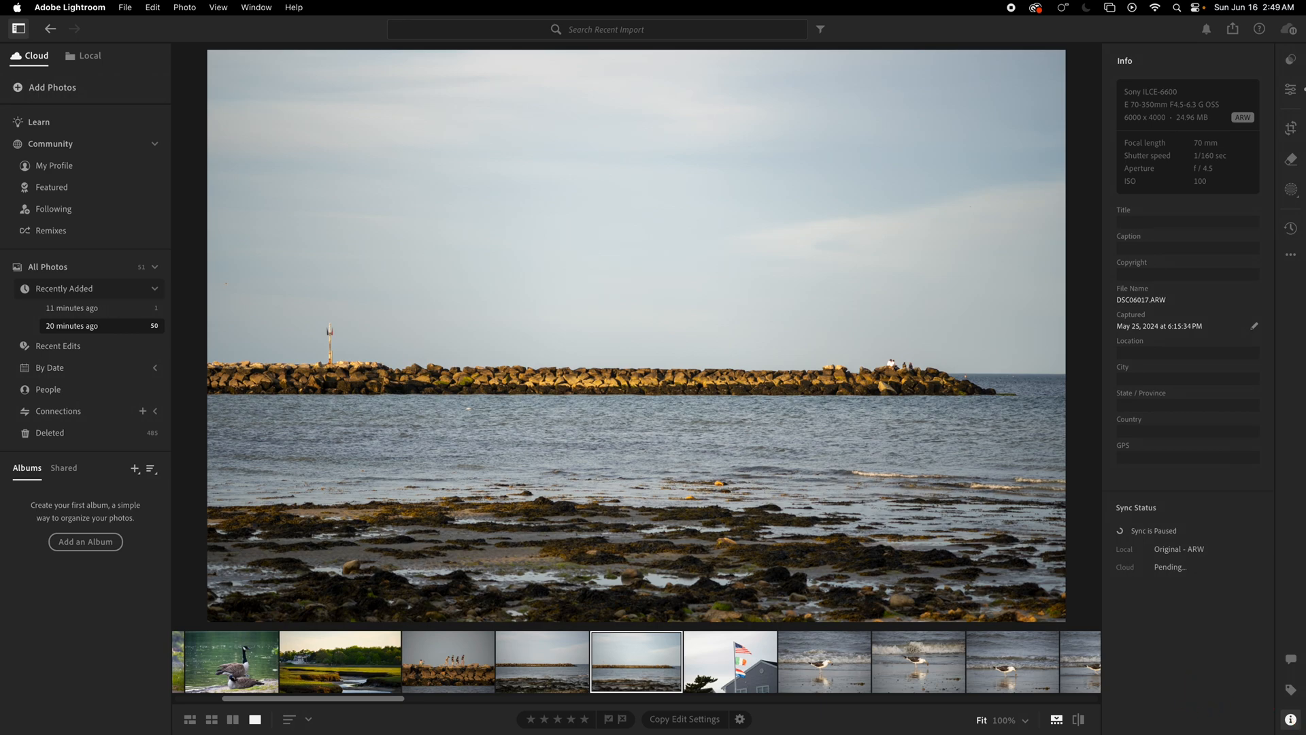
- Select both wide jetty photos together and delete them
right_click(549, 669)
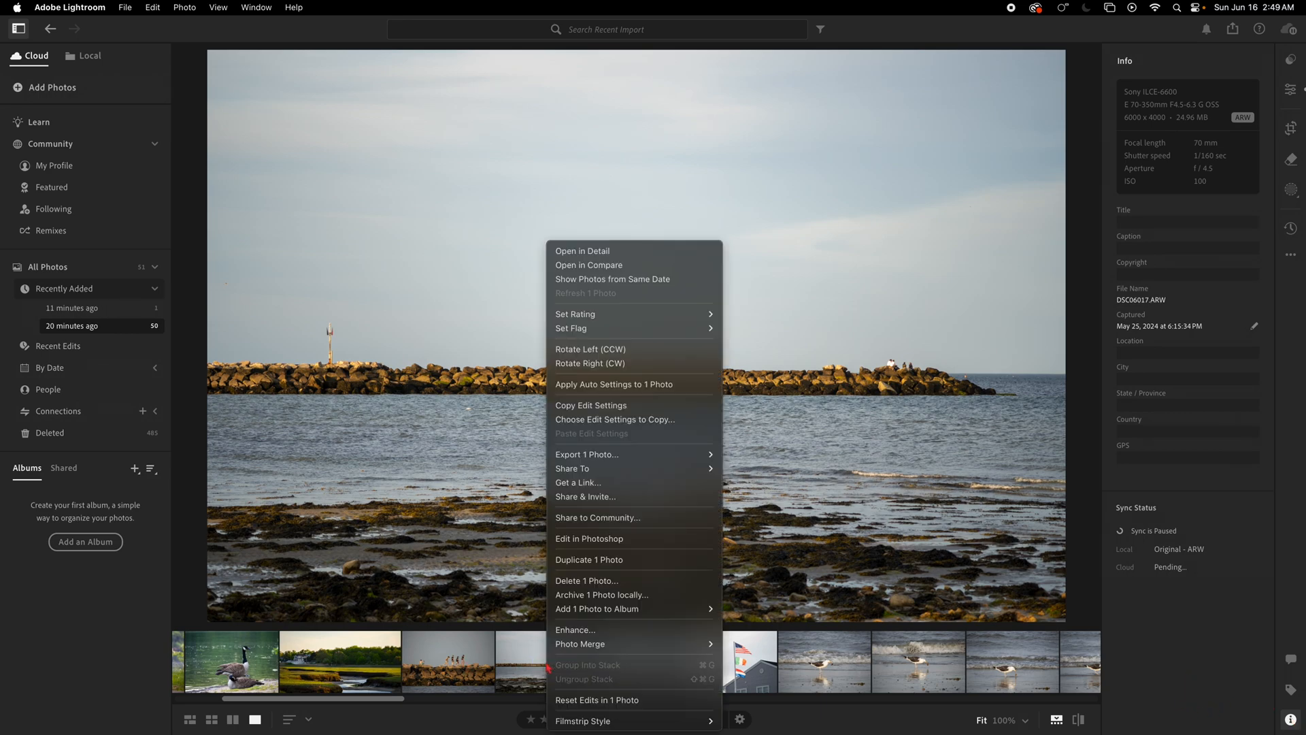
left_click(533, 659)
right_click(539, 664)
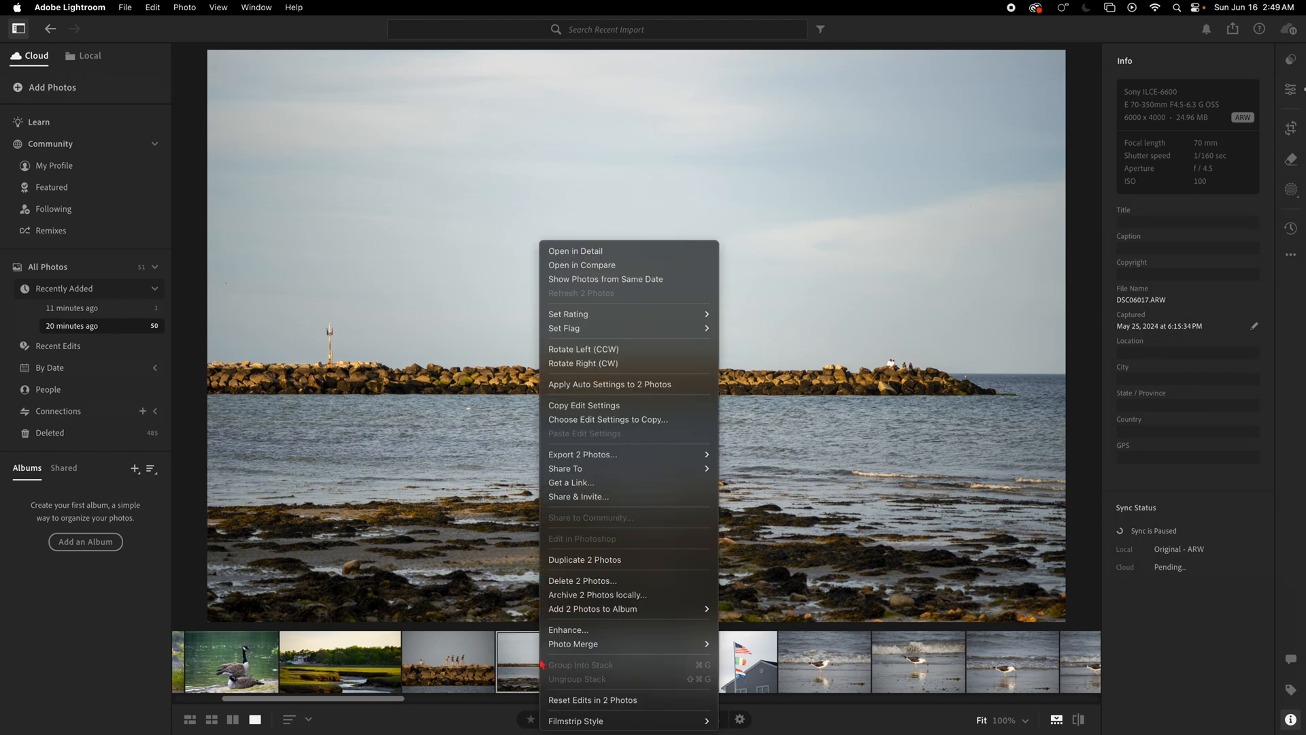
left_click(588, 581)
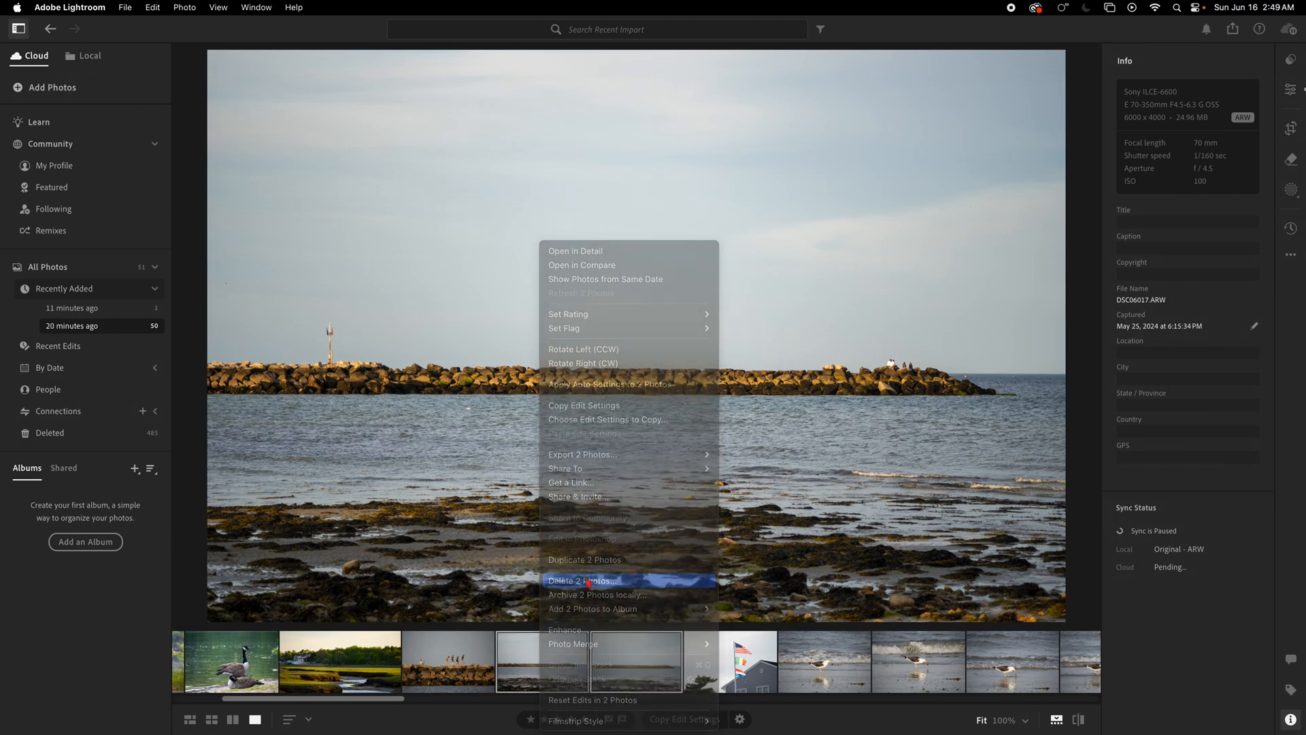
left_click(746, 485)
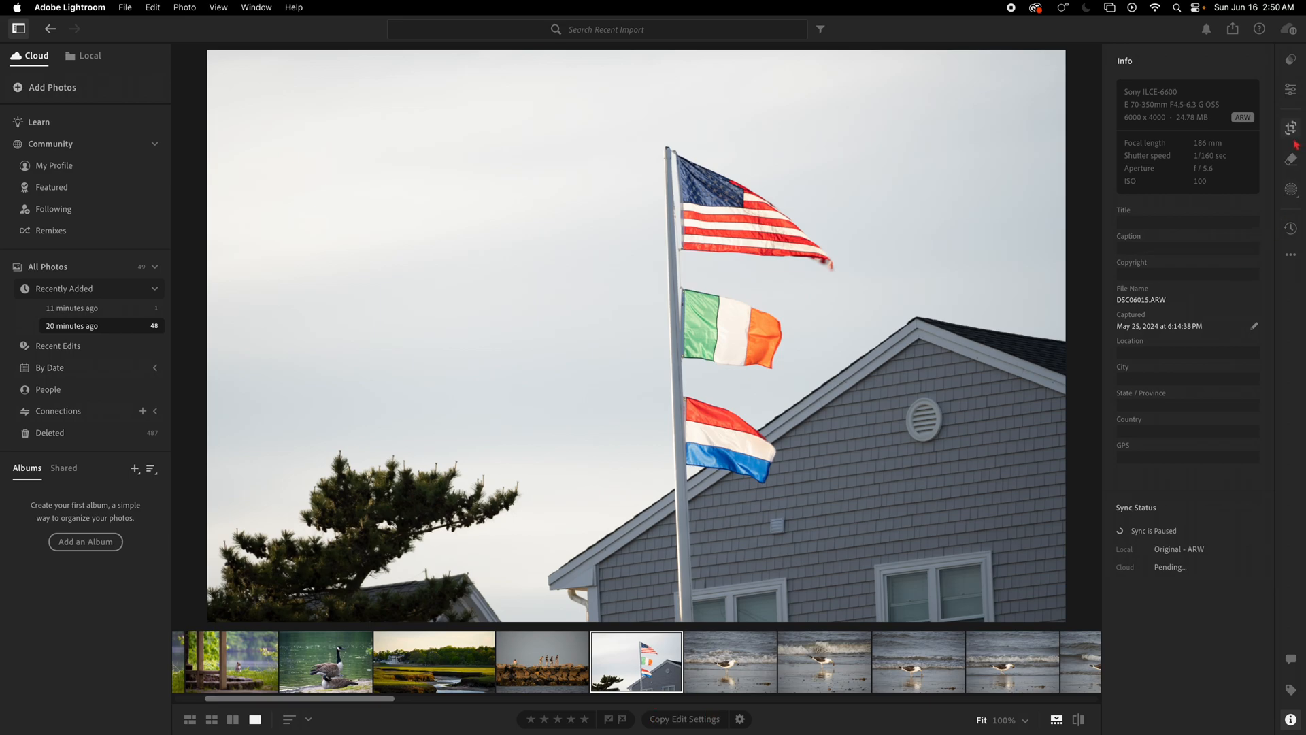
- Apply automatic settings to the photo of the three flags, with Whites at +15 and Exposure at −1.04
left_click(1291, 89)
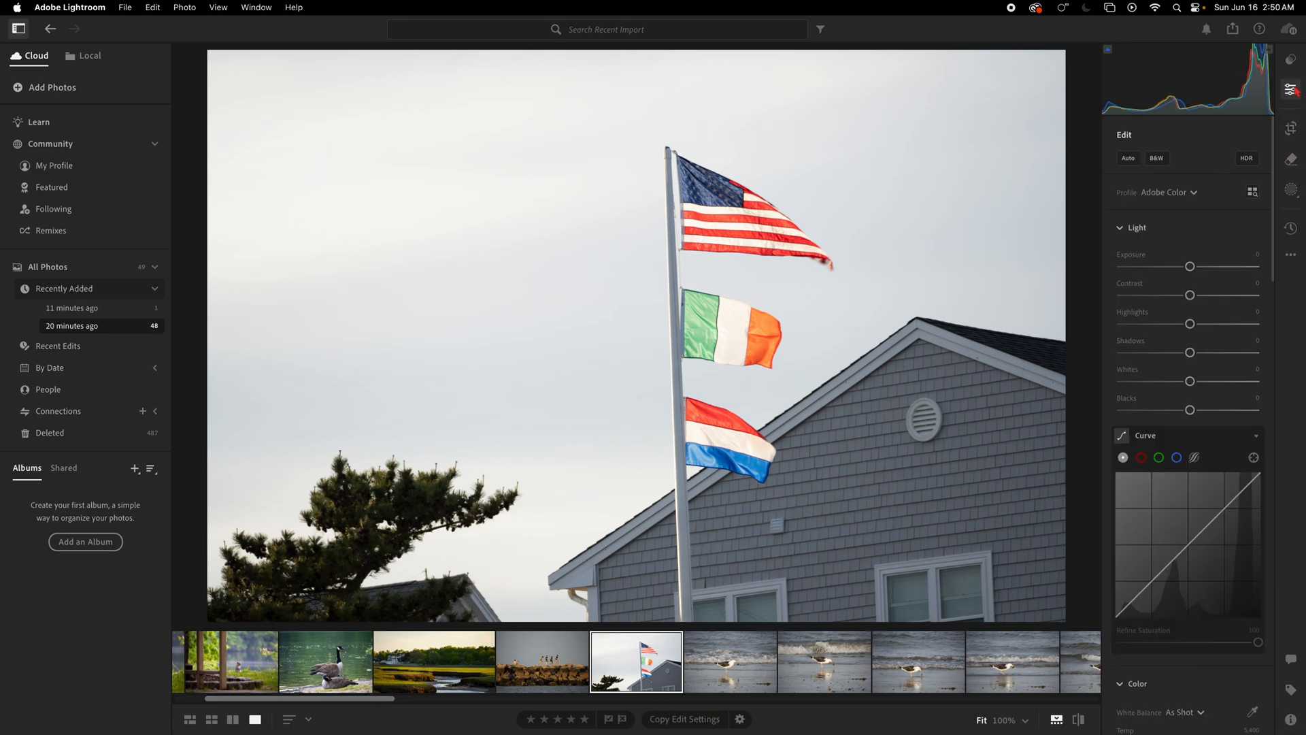
left_click(1128, 161)
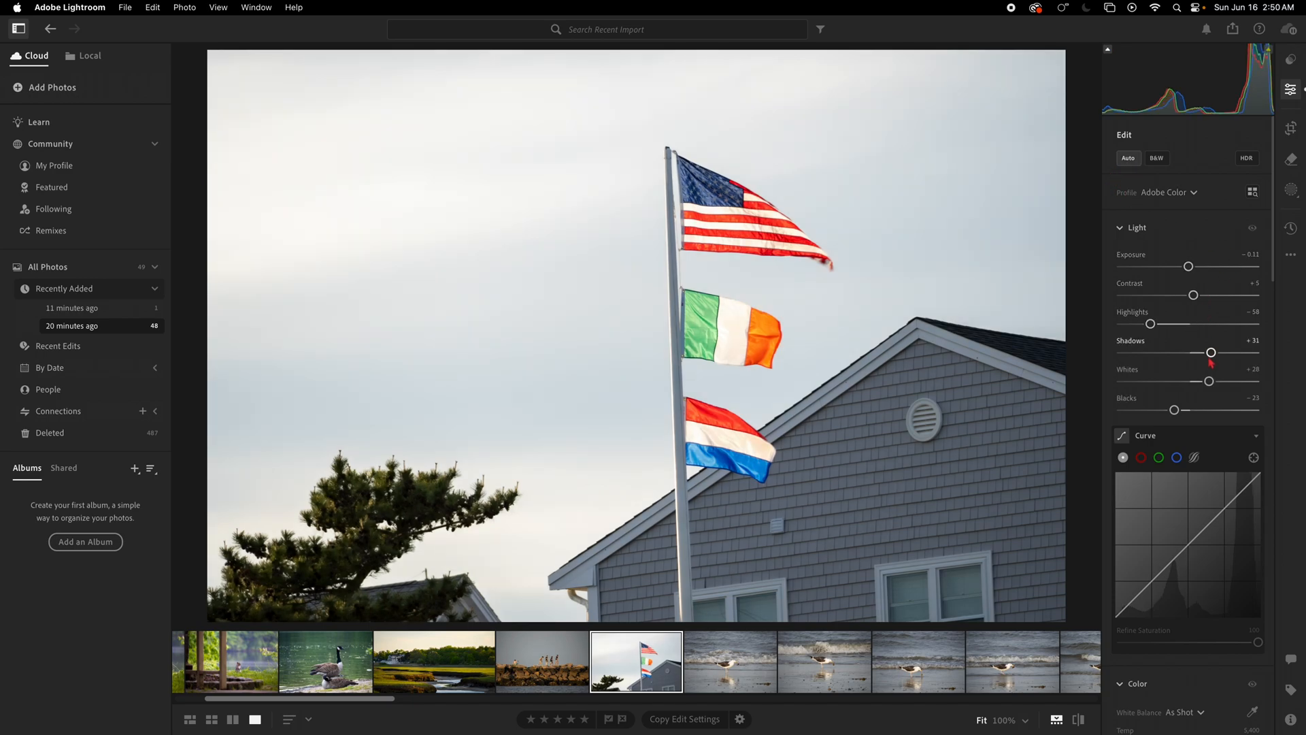
left_click_drag(1209, 381, 1200, 381)
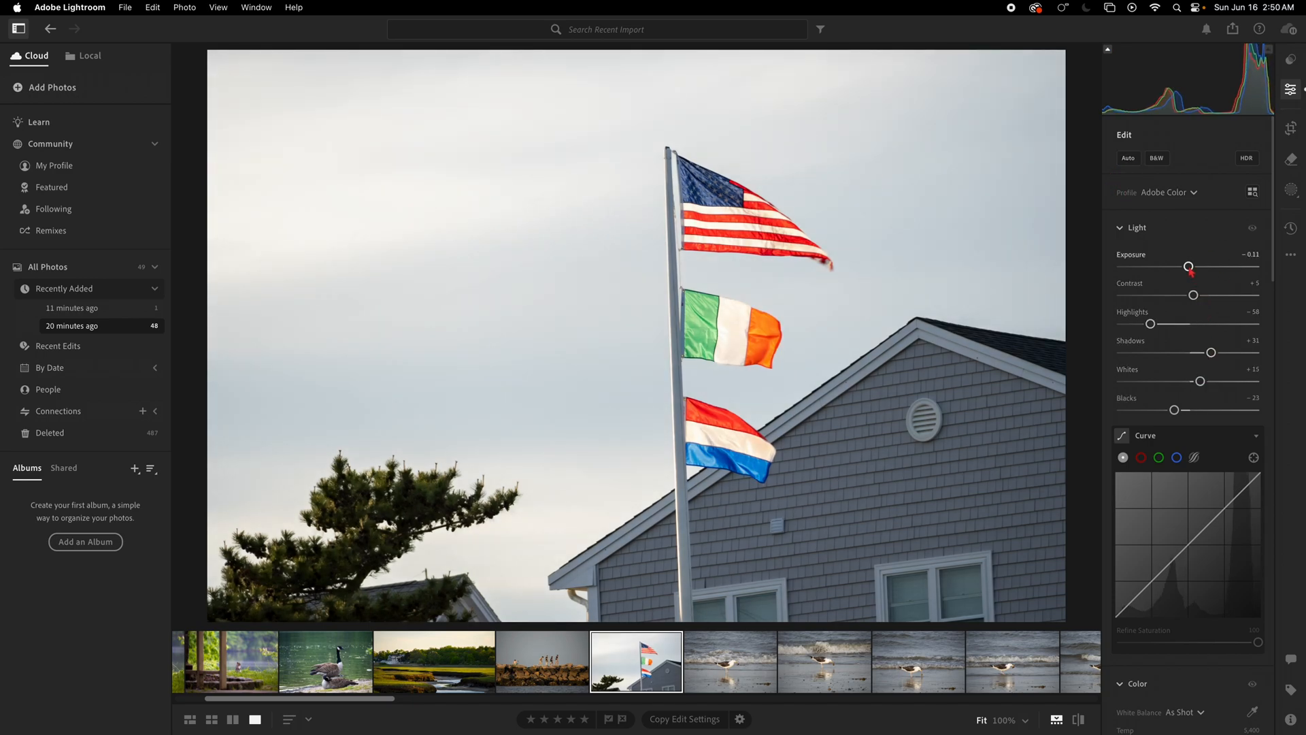
left_click_drag(1190, 267, 1177, 269)
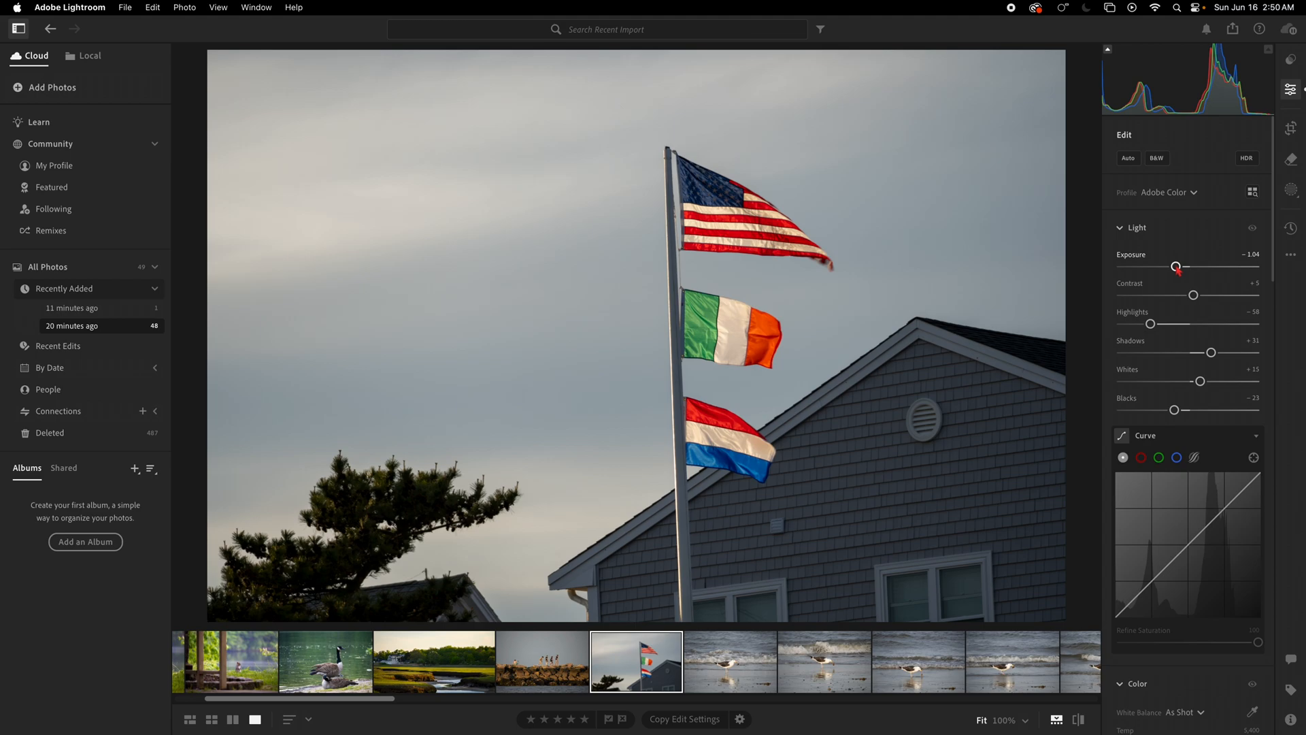
- Check the flagpole's edges up close and turn on Remove Chromatic Aberration for the flag photo
left_click(678, 539)
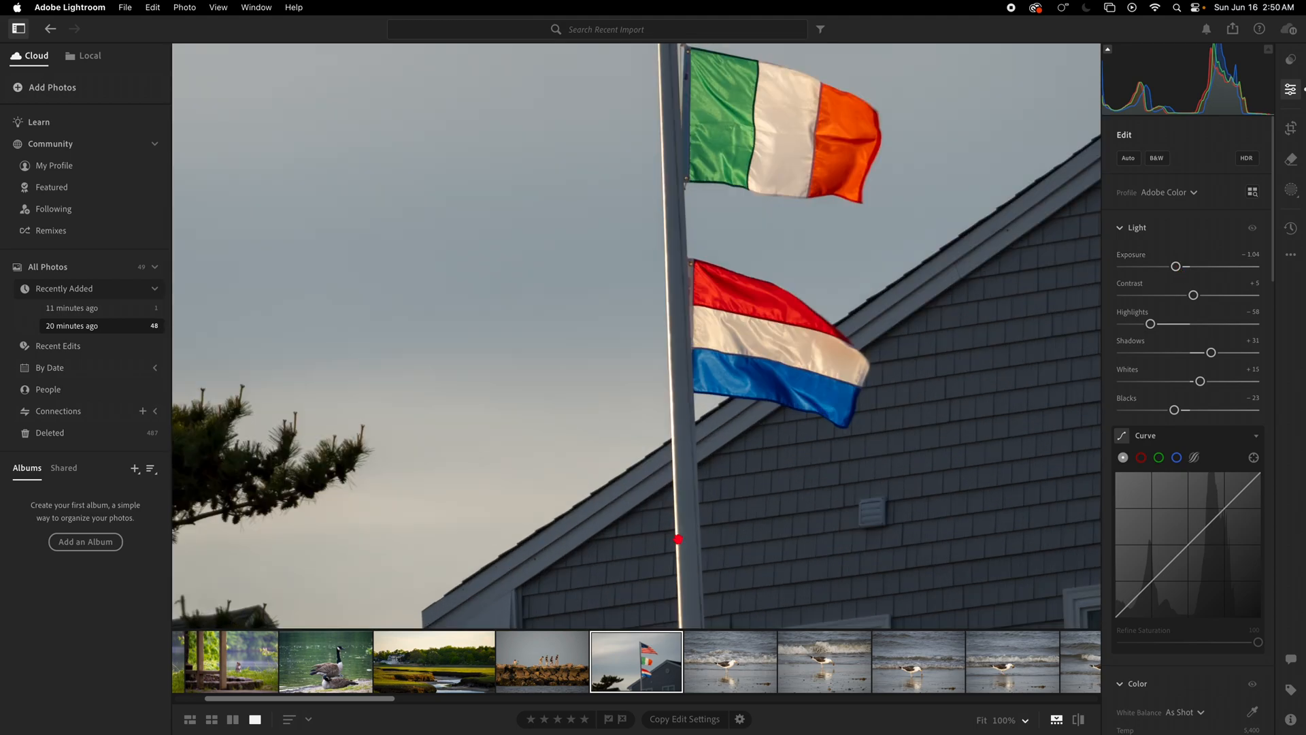
left_click(679, 539)
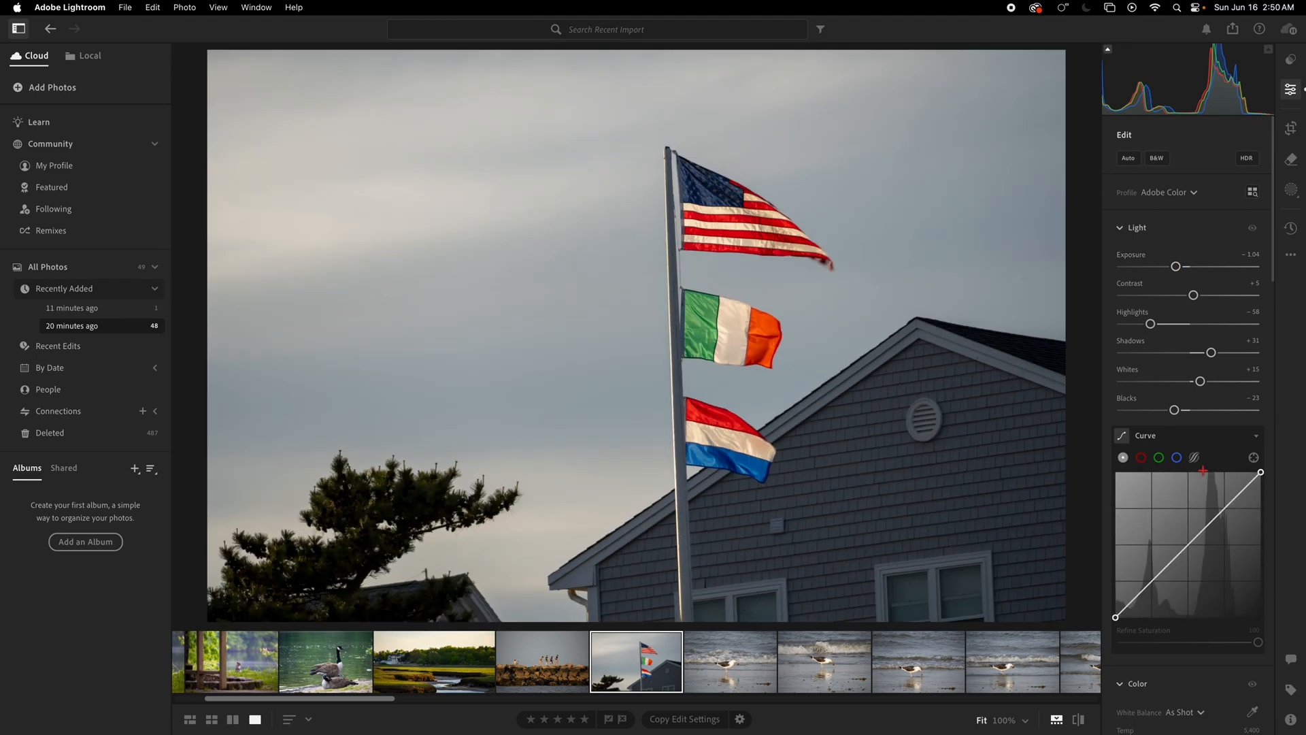
scroll(1203, 470, "down", 10)
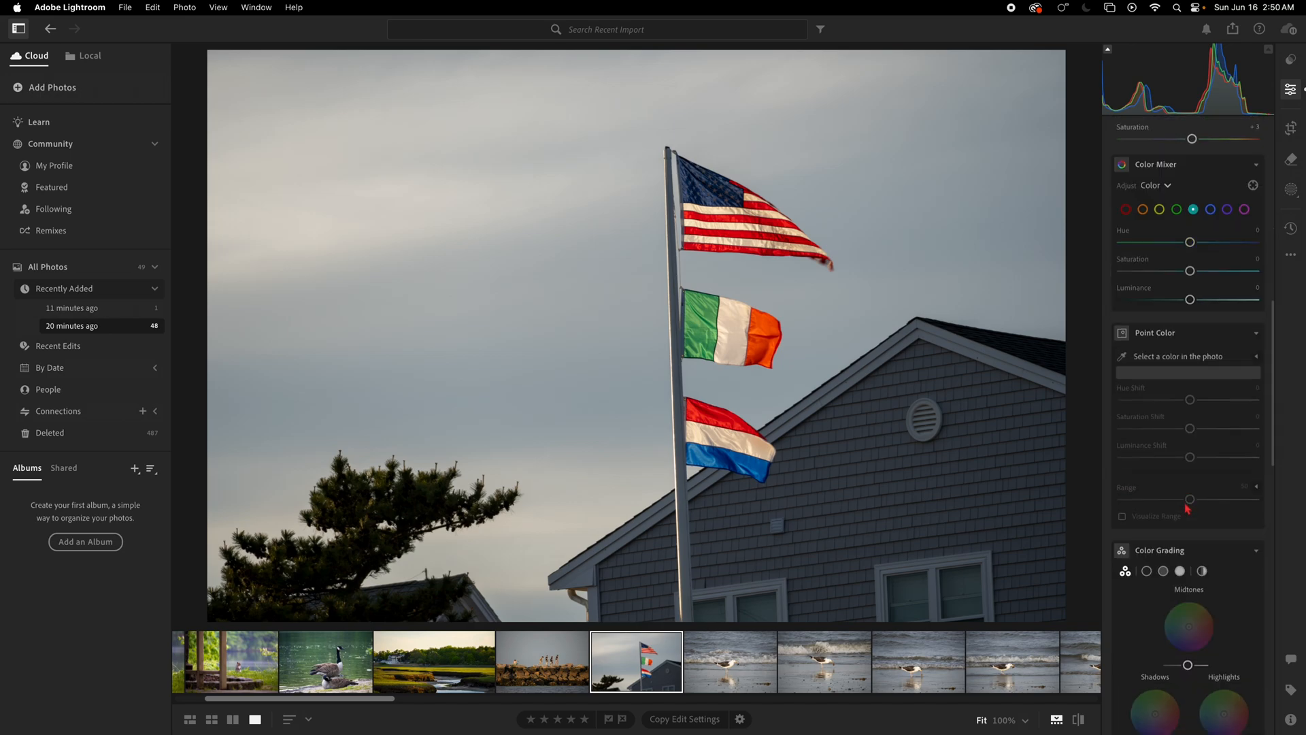
scroll(1197, 544, "down", 10)
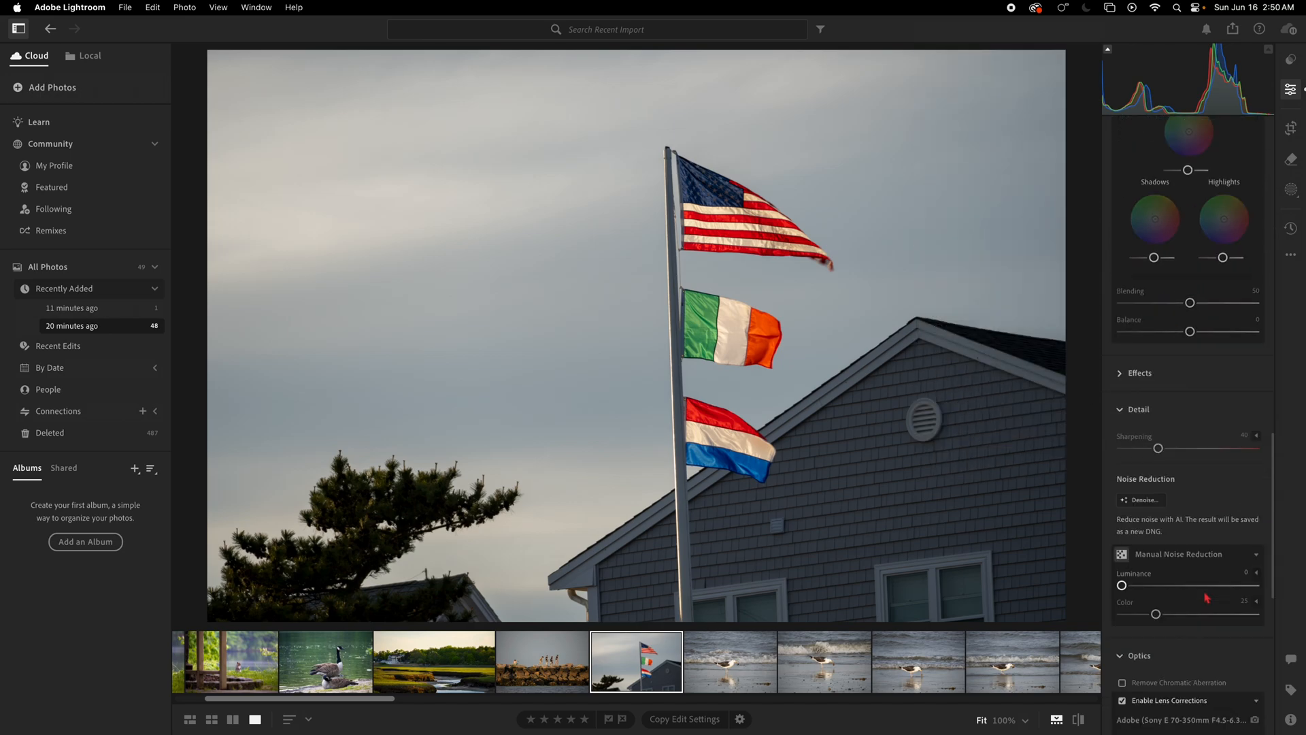
scroll(1206, 598, "down", 5)
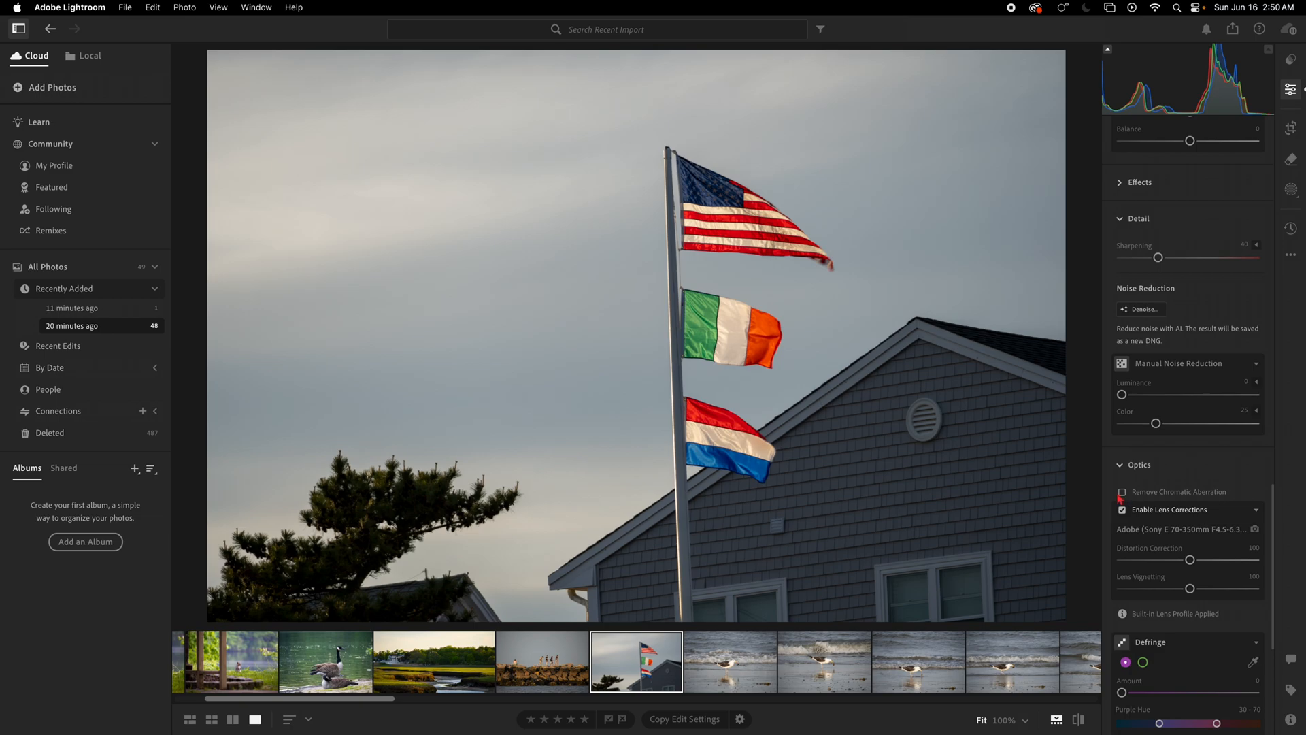
left_click(1122, 493)
- Straighten the flag photo by +2.14 so the pole stands upright, and crop it to a nearly square custom frame around the flags and house
left_click(1290, 128)
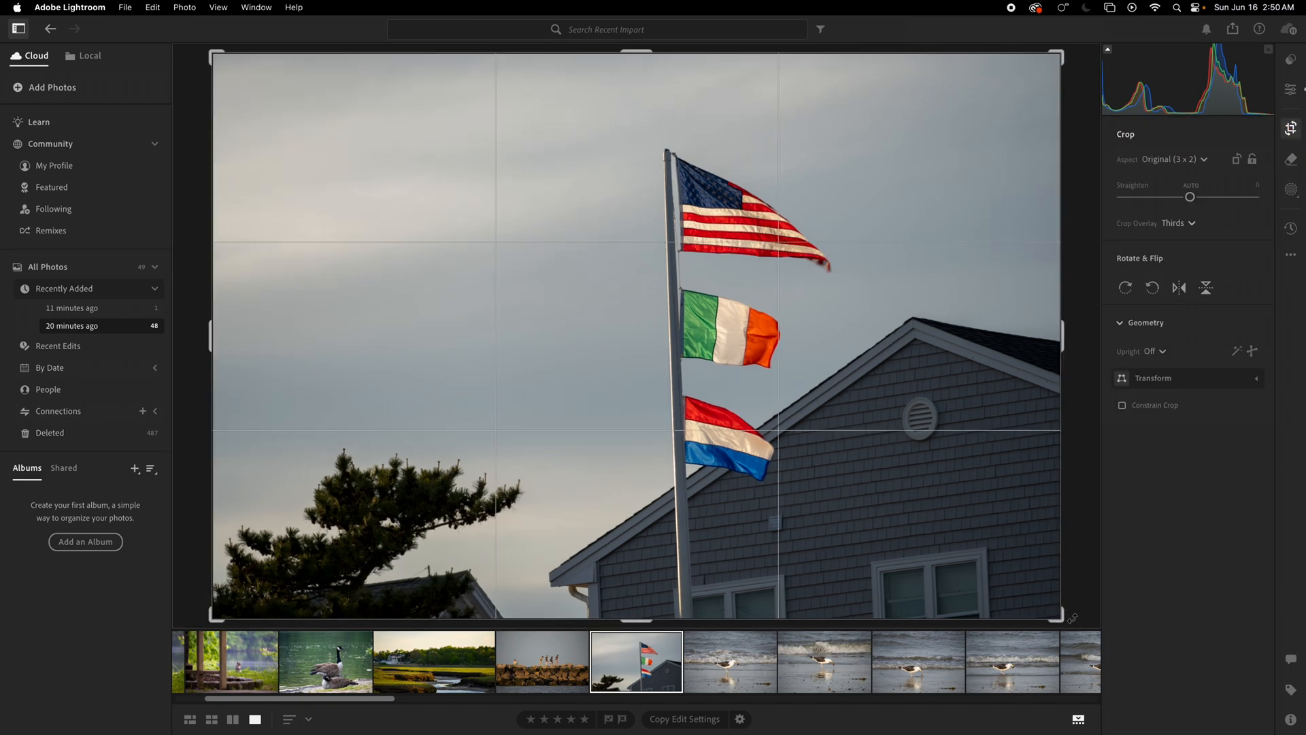
left_click_drag(1072, 618, 1092, 588)
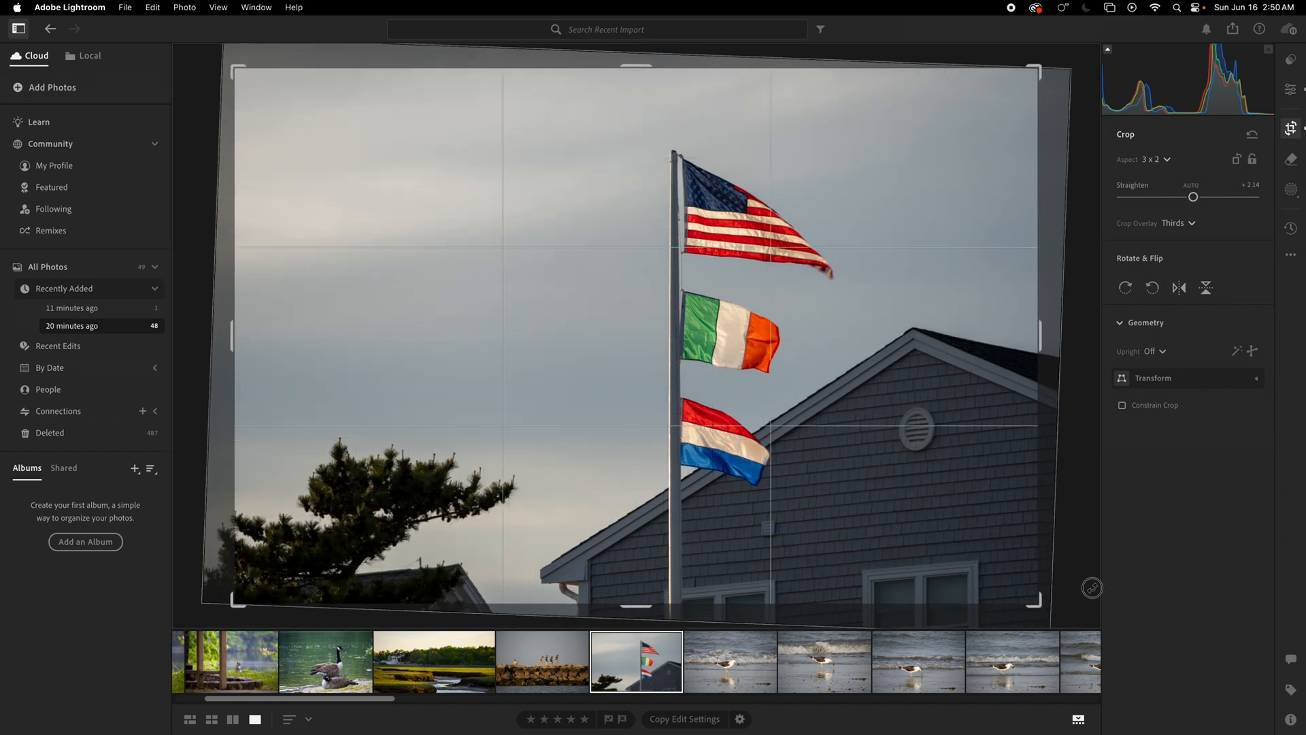
key("Return")
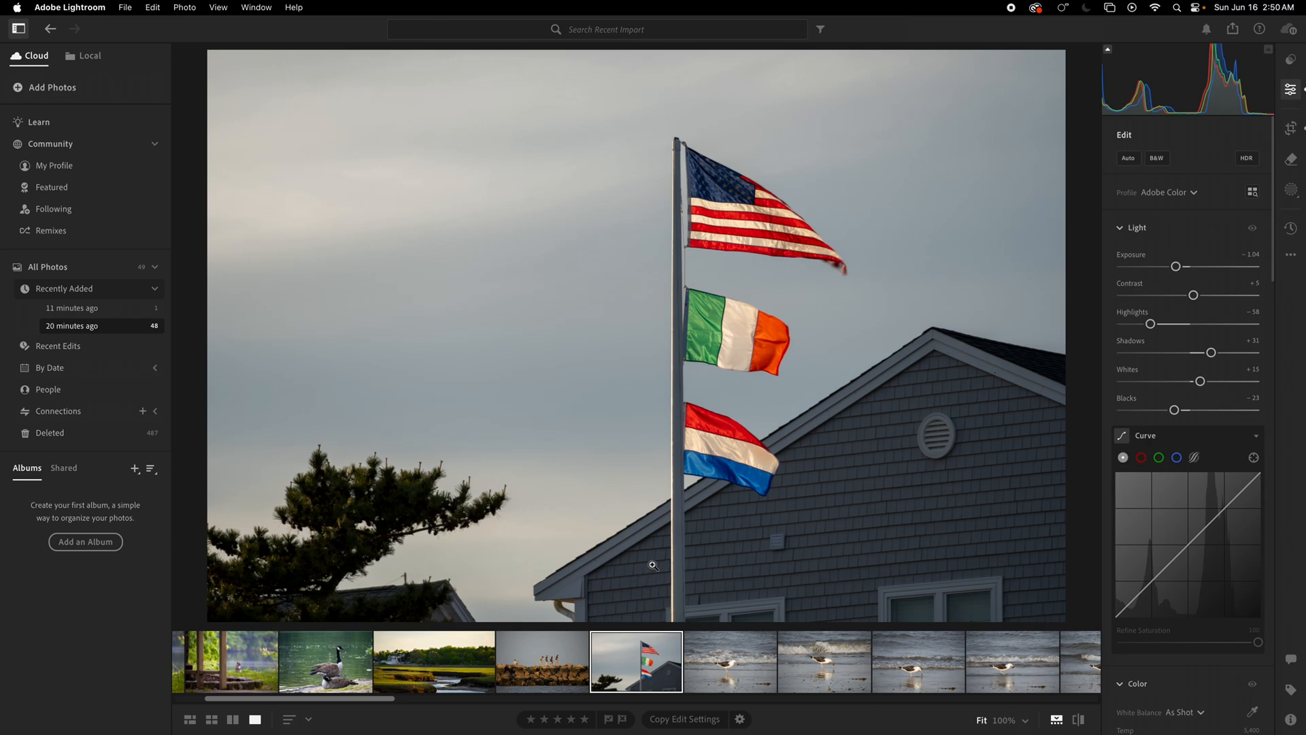
left_click(1290, 128)
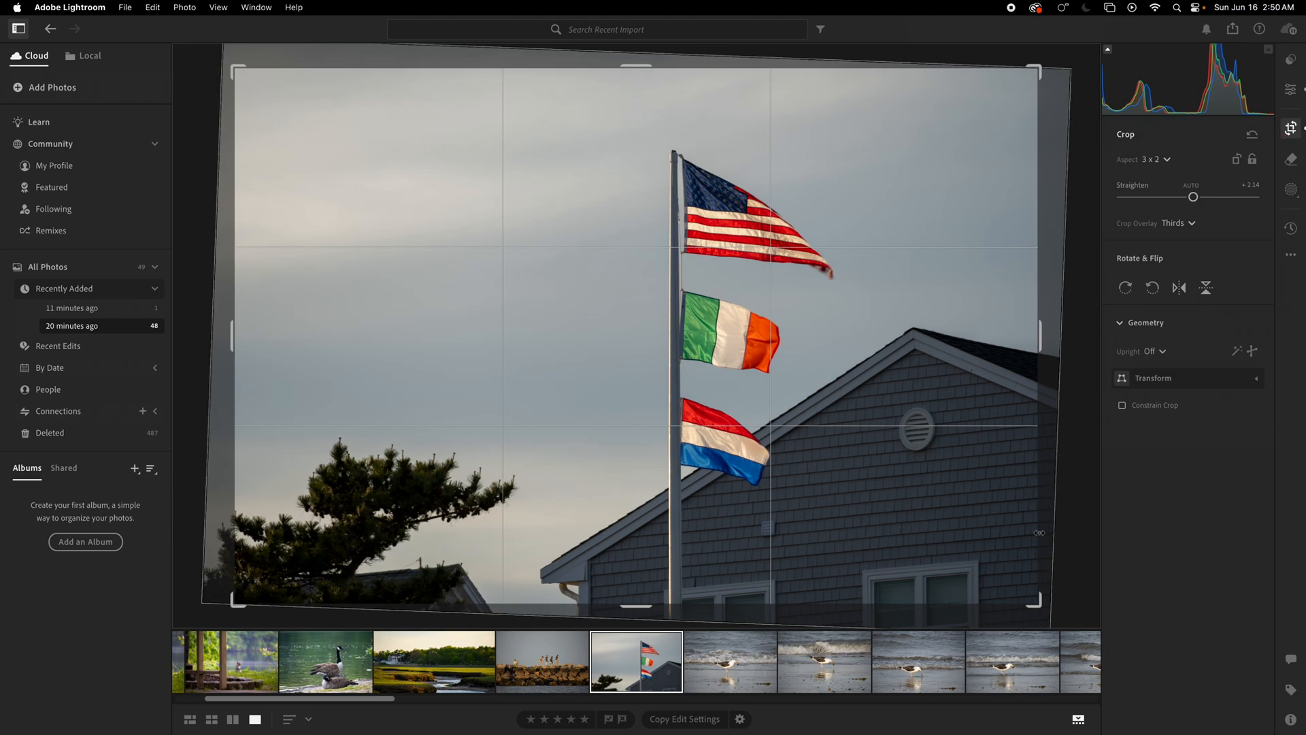
left_click_drag(1034, 603, 797, 599)
left_click_drag(800, 545, 589, 486)
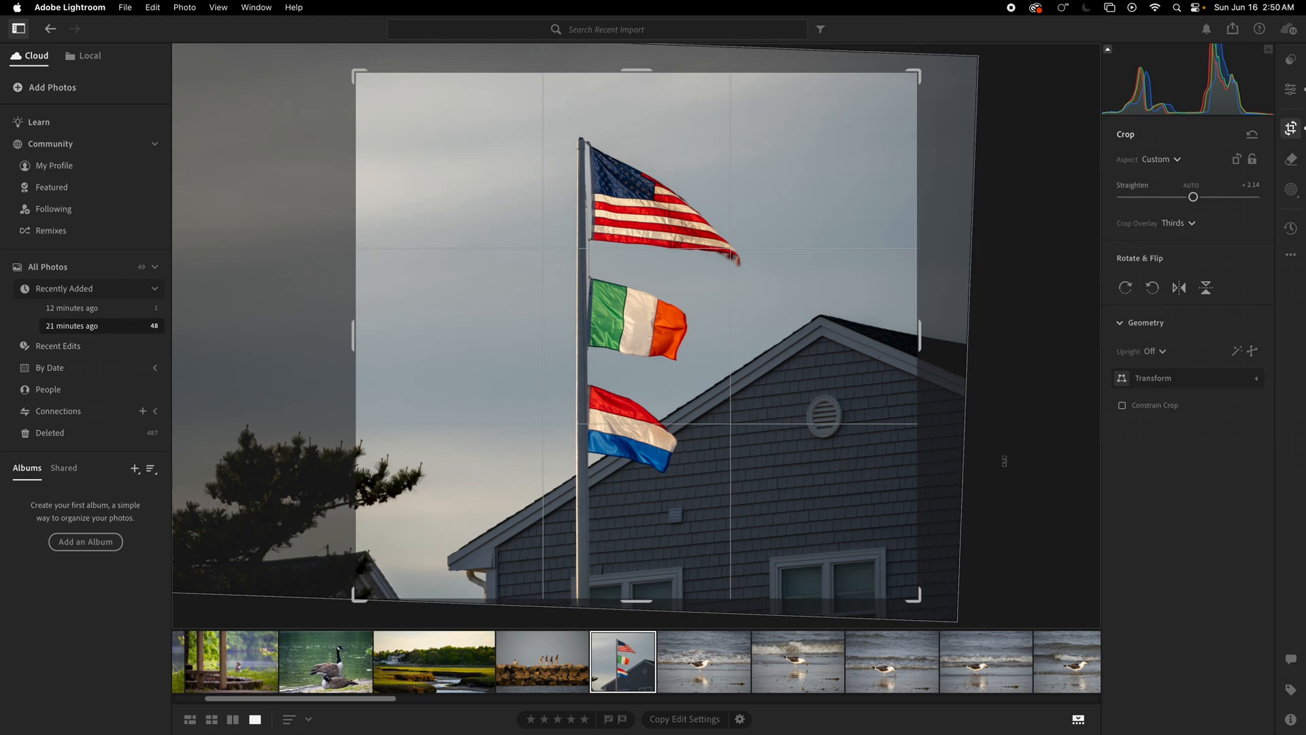
key("Return")
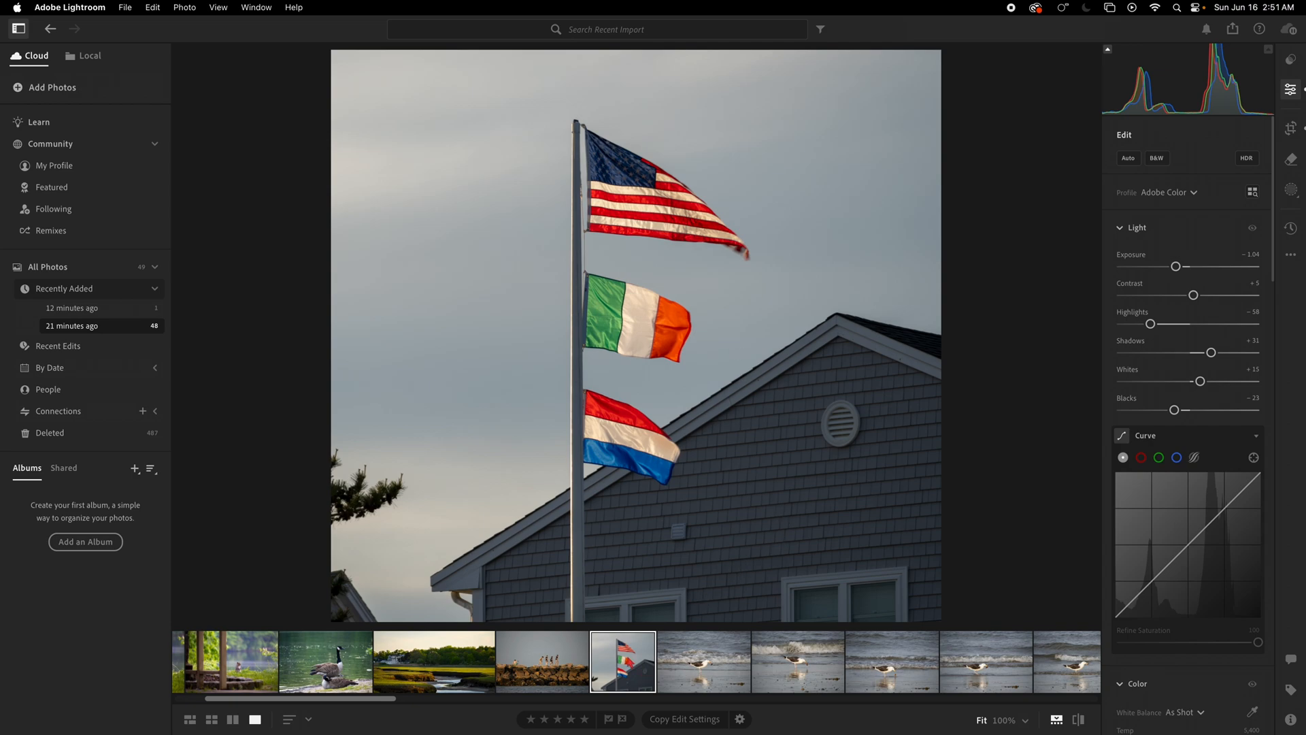
- Delete the cropped photo of the three flags
left_click_drag(374, 699, 286, 711)
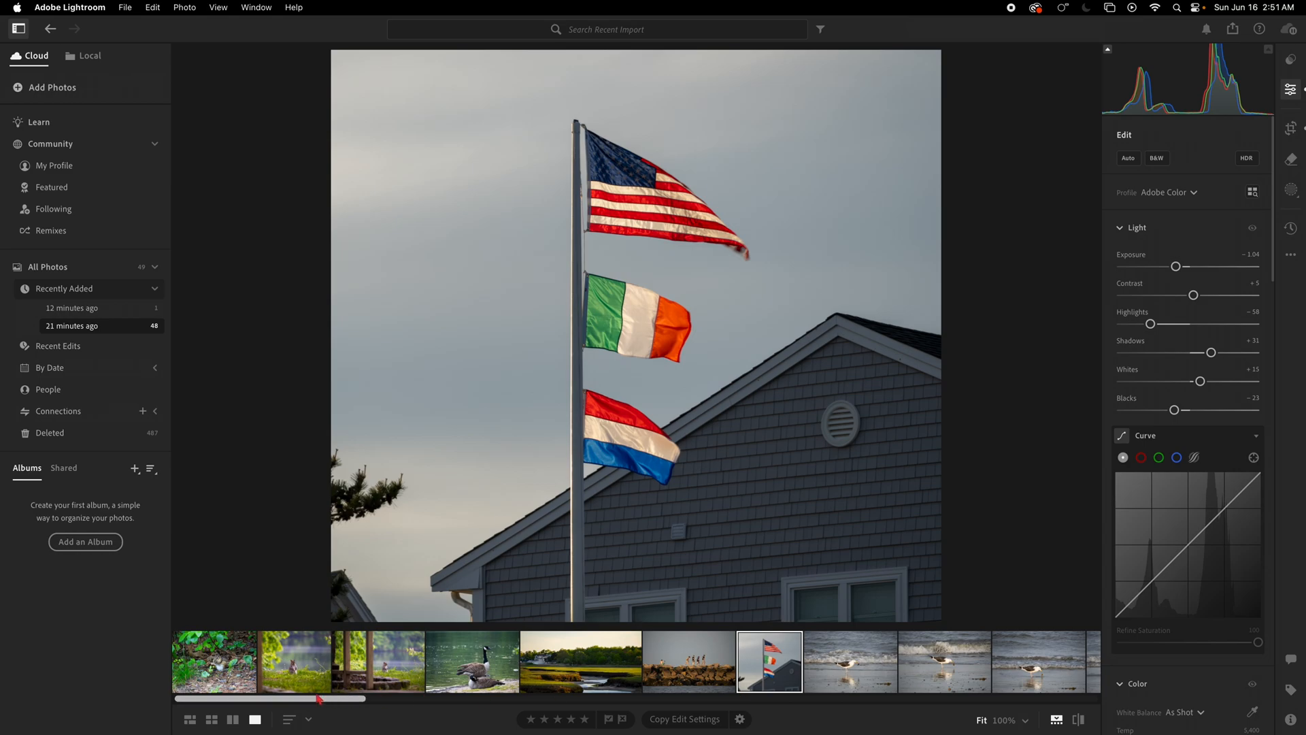
left_click_drag(300, 700, 223, 706)
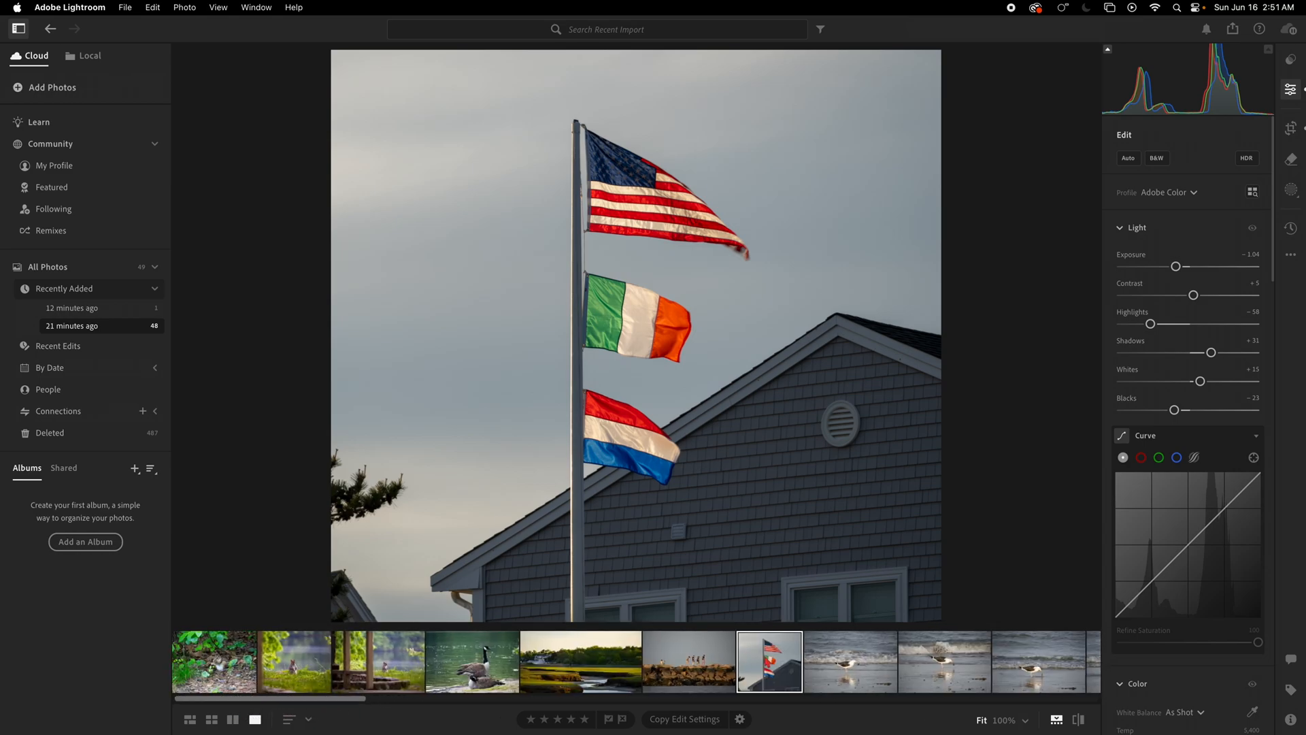
right_click(769, 656)
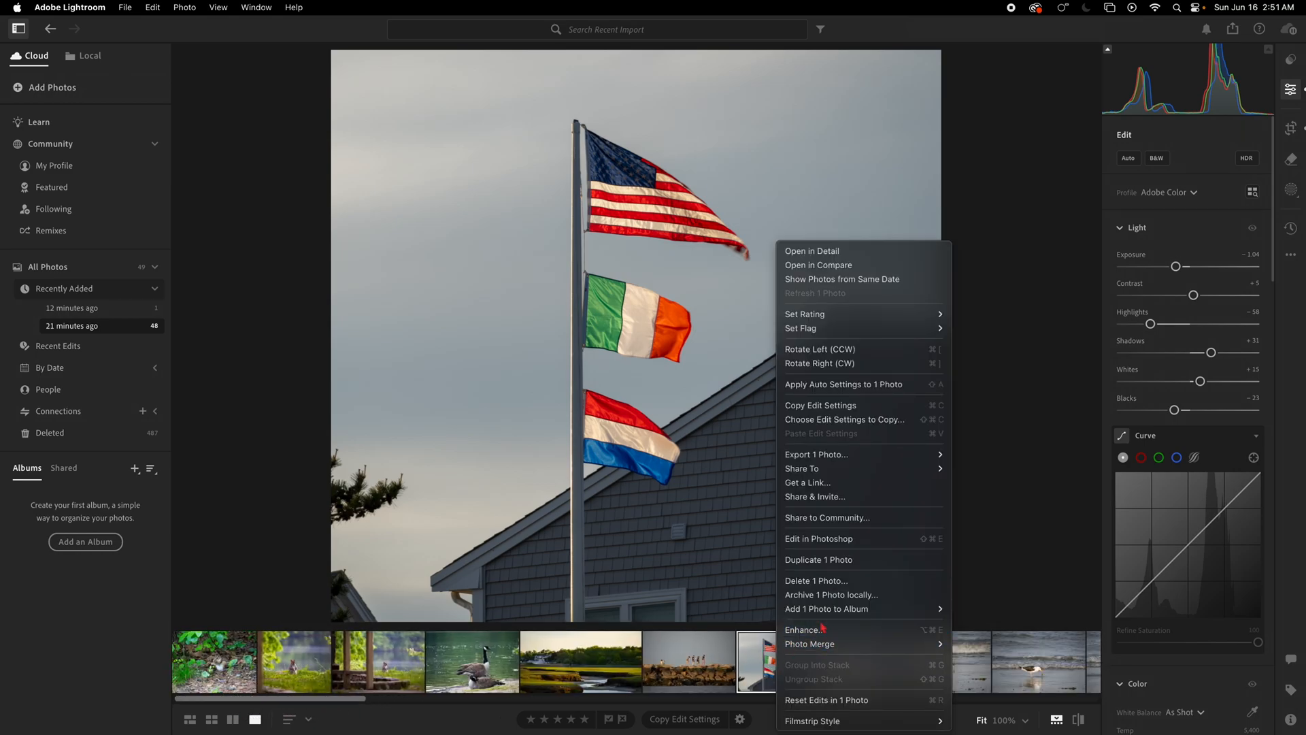
left_click(826, 580)
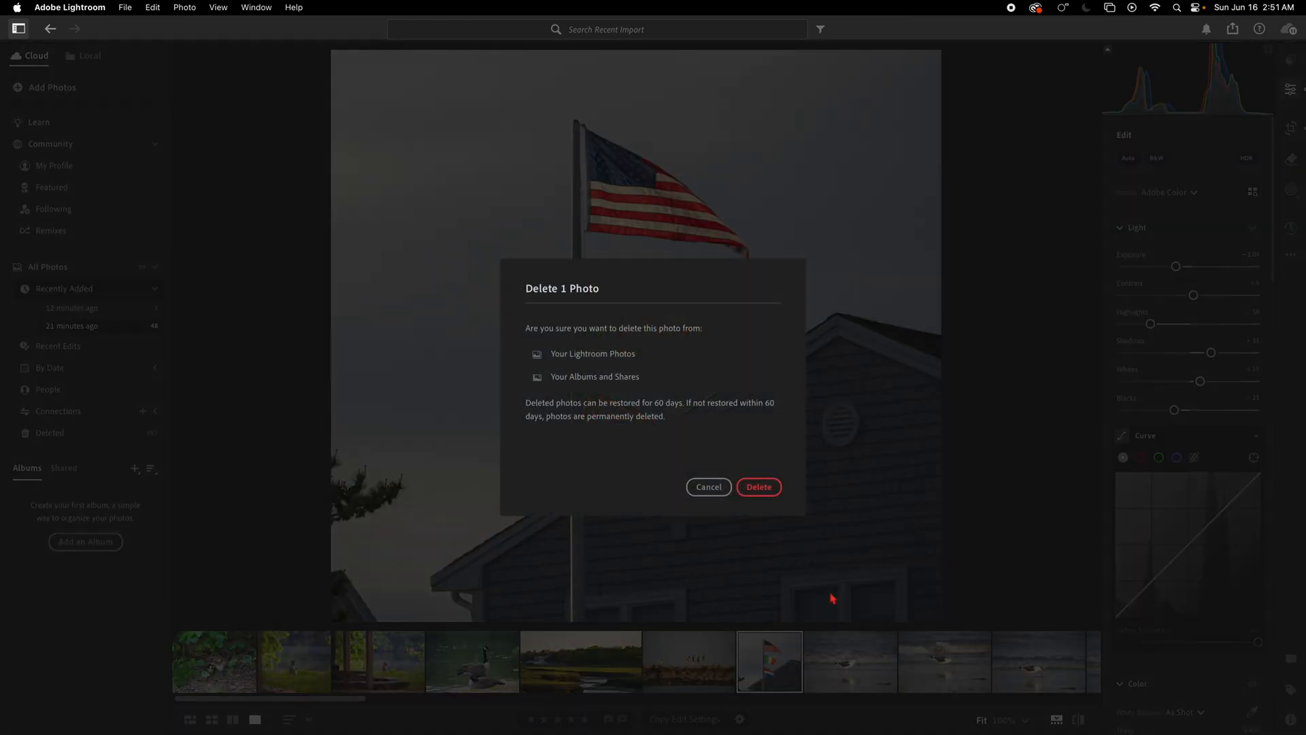
key("super+shift+5")
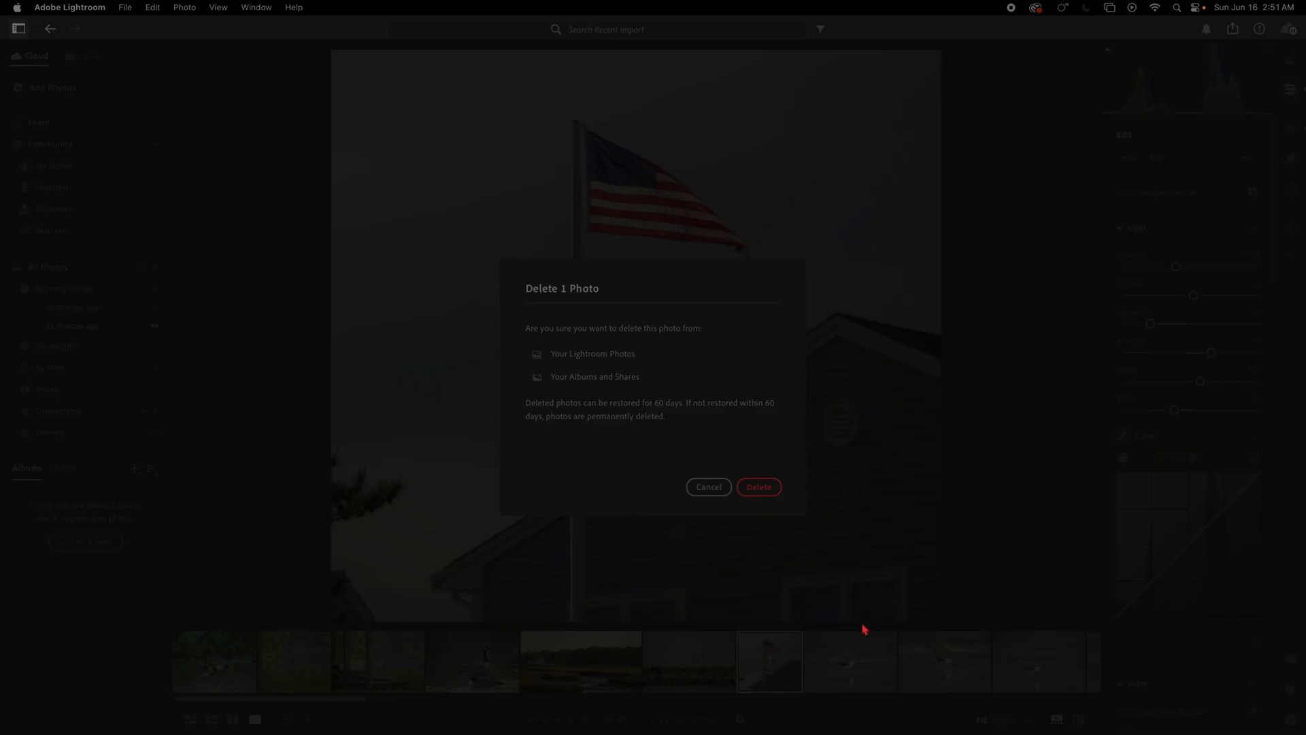